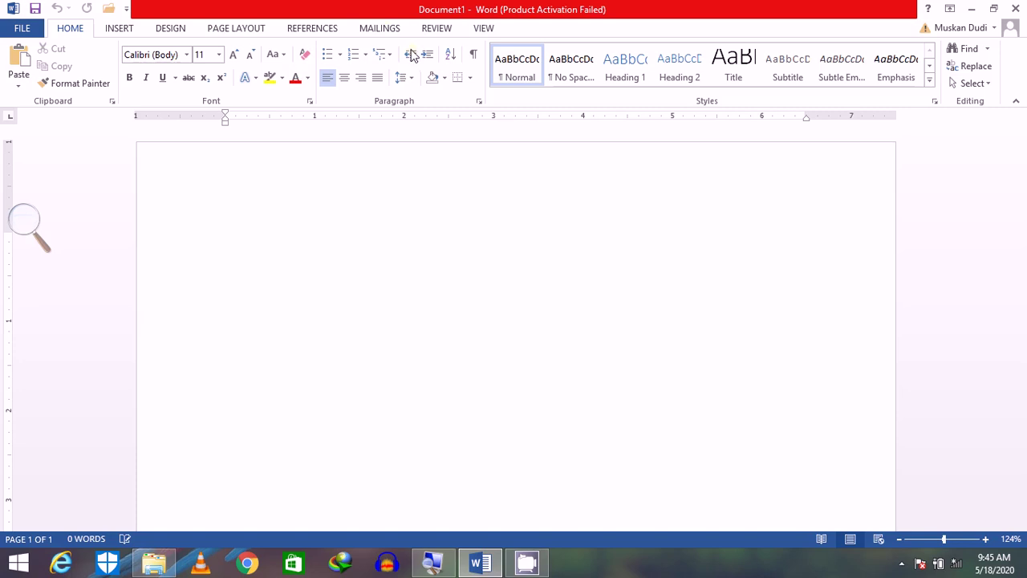
left_click(125, 33)
left_click(171, 36)
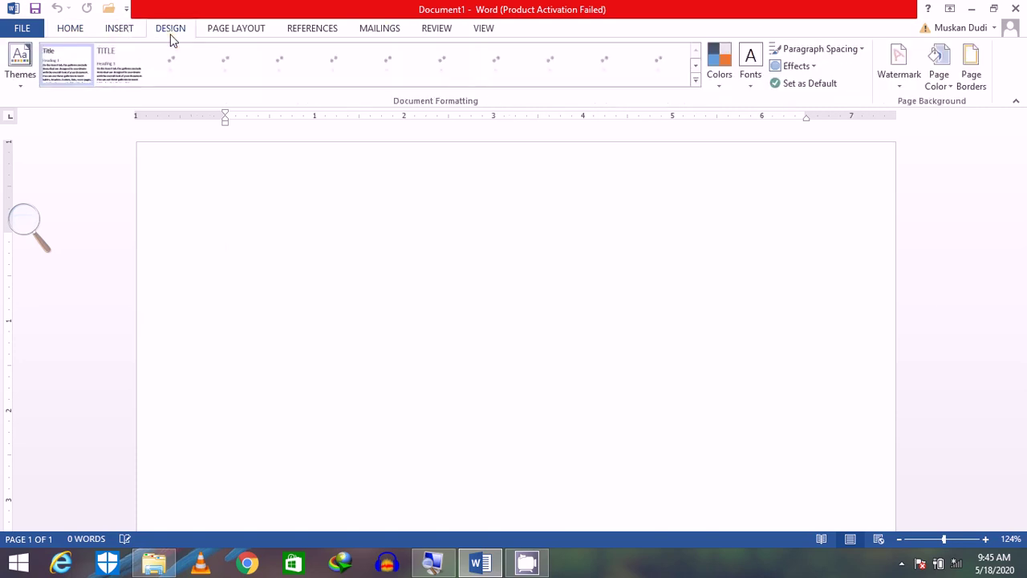
left_click(236, 32)
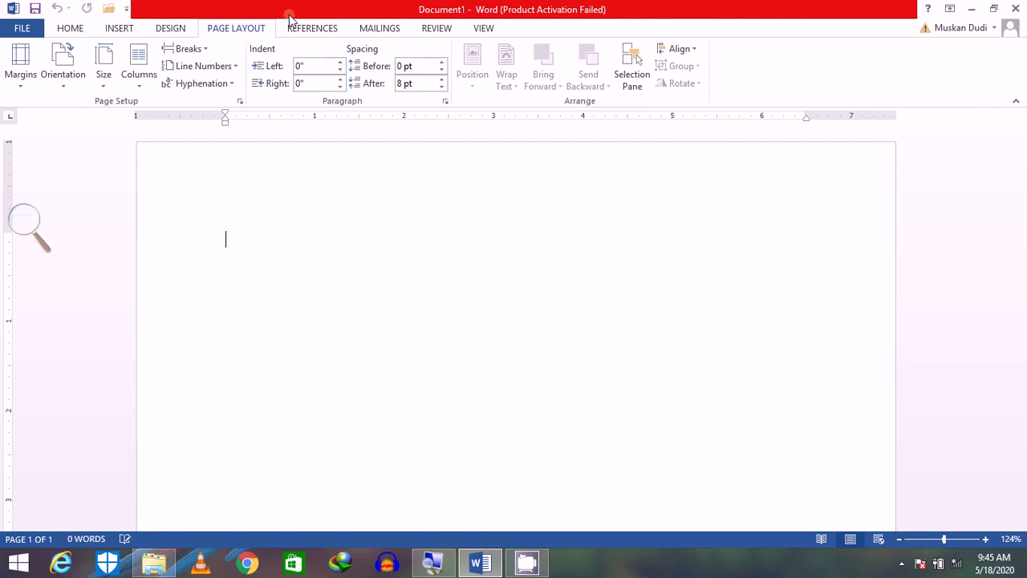
left_click(68, 31)
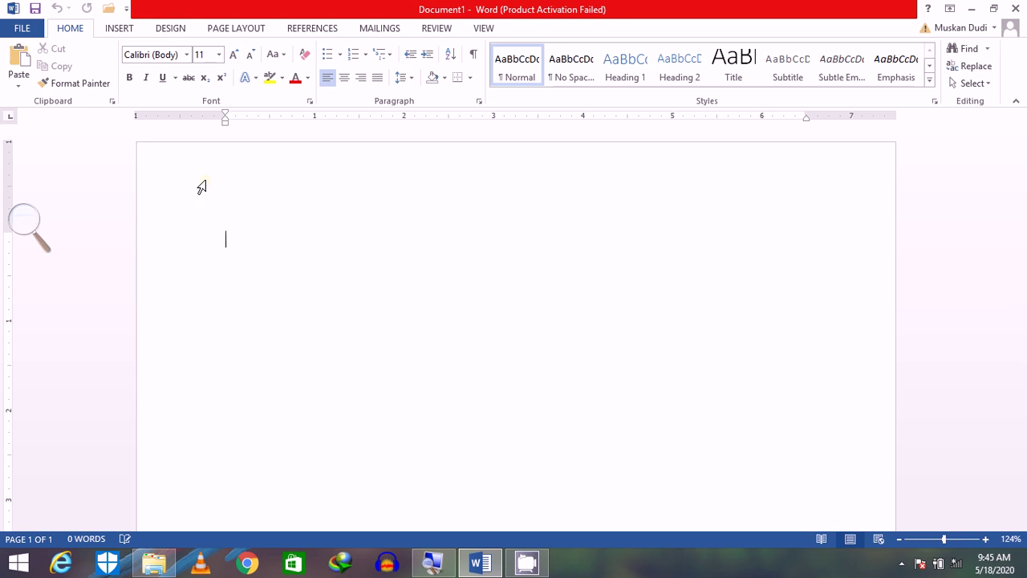
Generate sample paragraphs in the blank document with the =rand() function
type("=rand()")
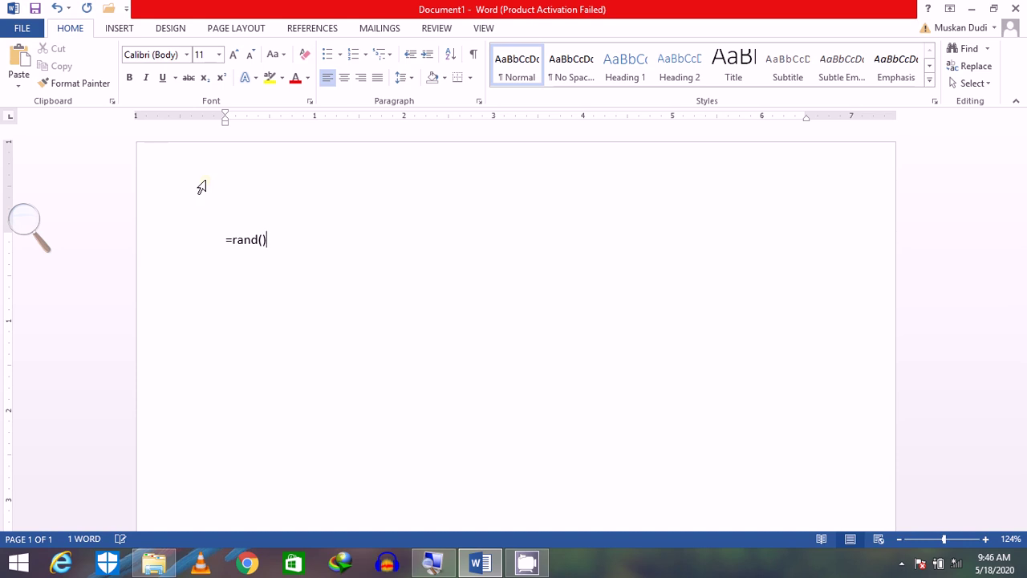
key("Return")
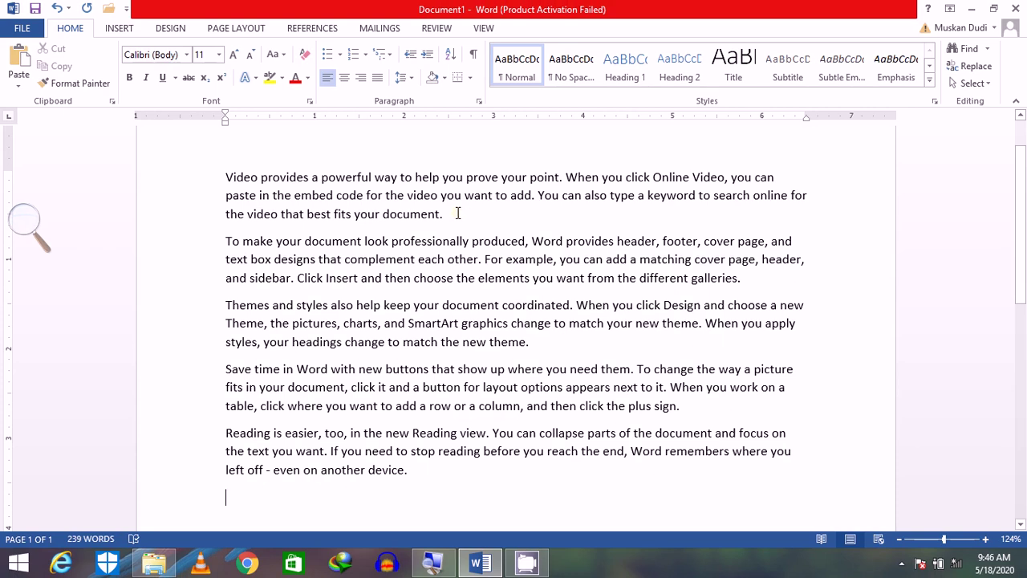
Copy the first paragraph and paste it on a new line at the end of the document
left_click_drag(462, 212, 240, 166)
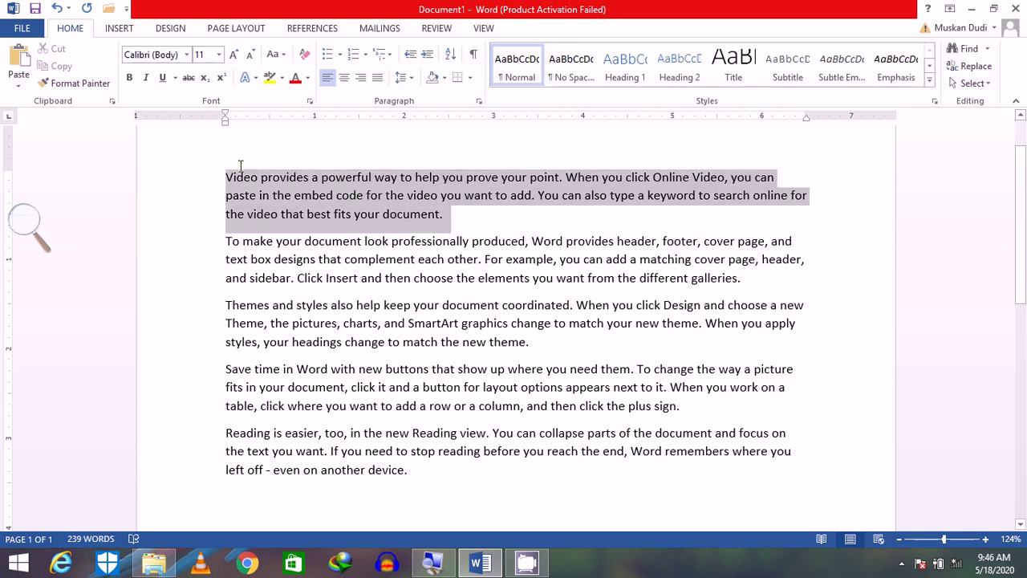
mouse_move(240, 165)
left_mouse_down()
mouse_move(319, 167)
mouse_move(404, 206)
mouse_move(317, 197)
mouse_move(229, 173)
mouse_move(191, 177)
mouse_move(235, 172)
left_mouse_up()
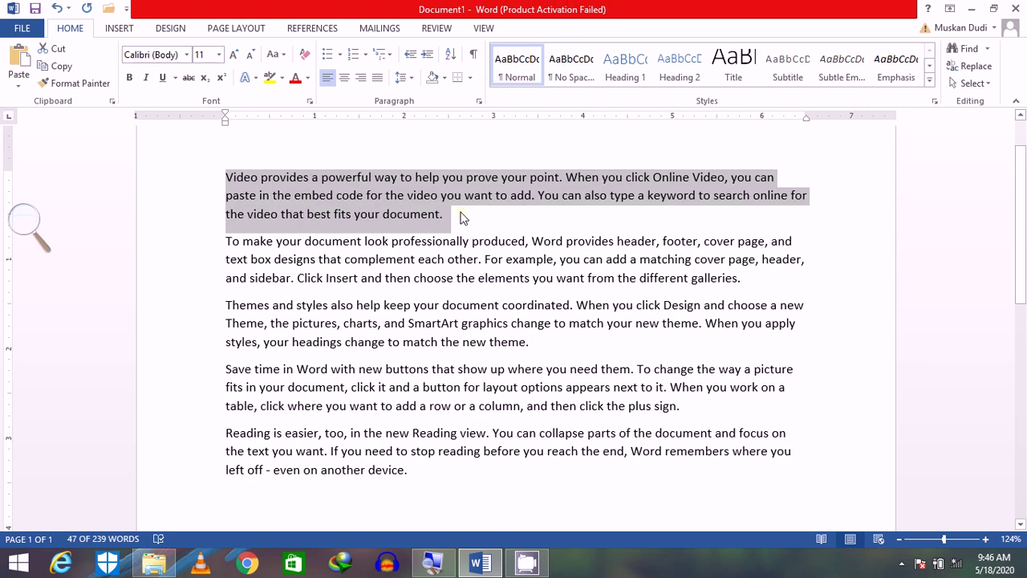
left_click(68, 73)
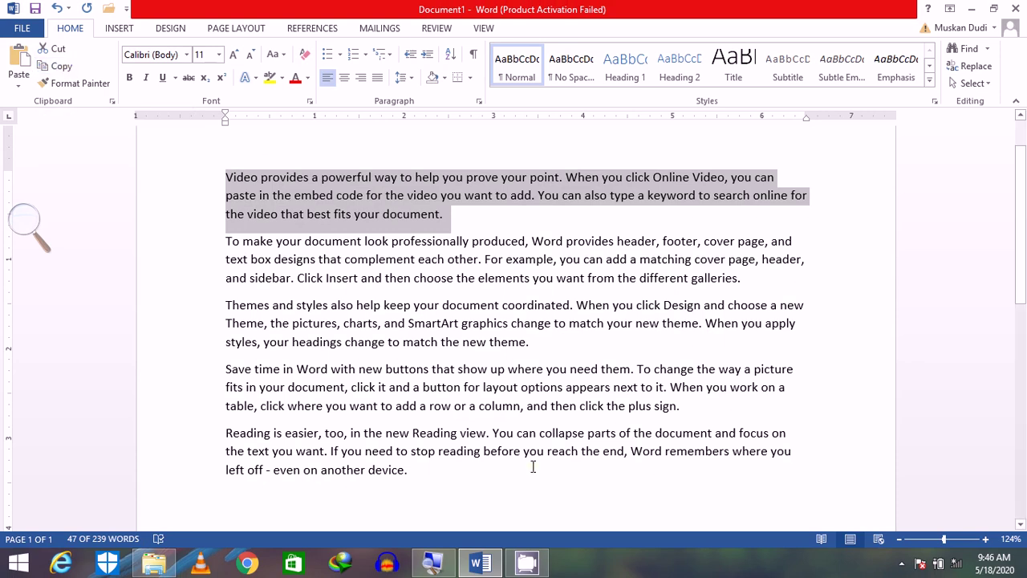
left_click(445, 478)
key("Return")
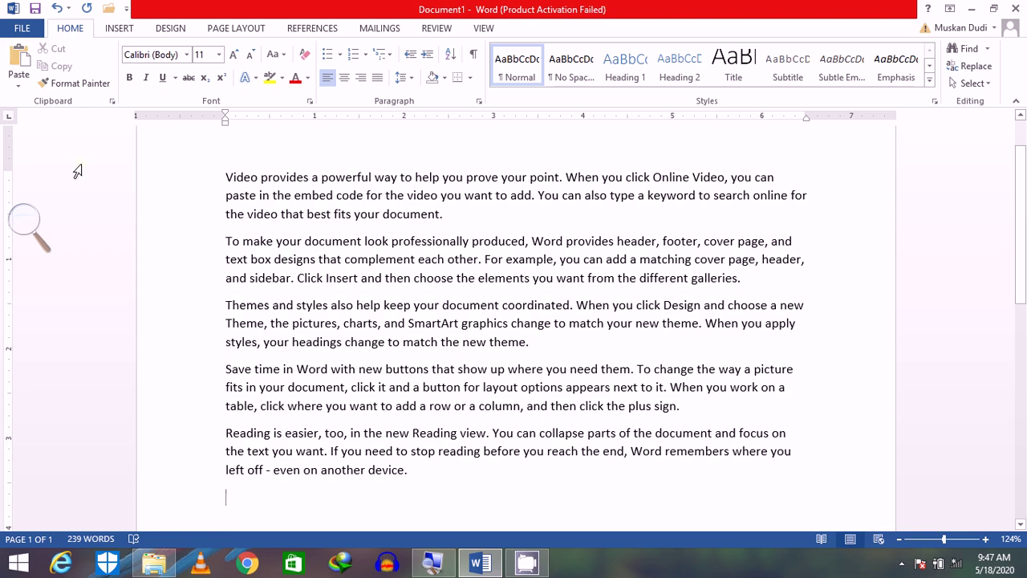
left_click(16, 68)
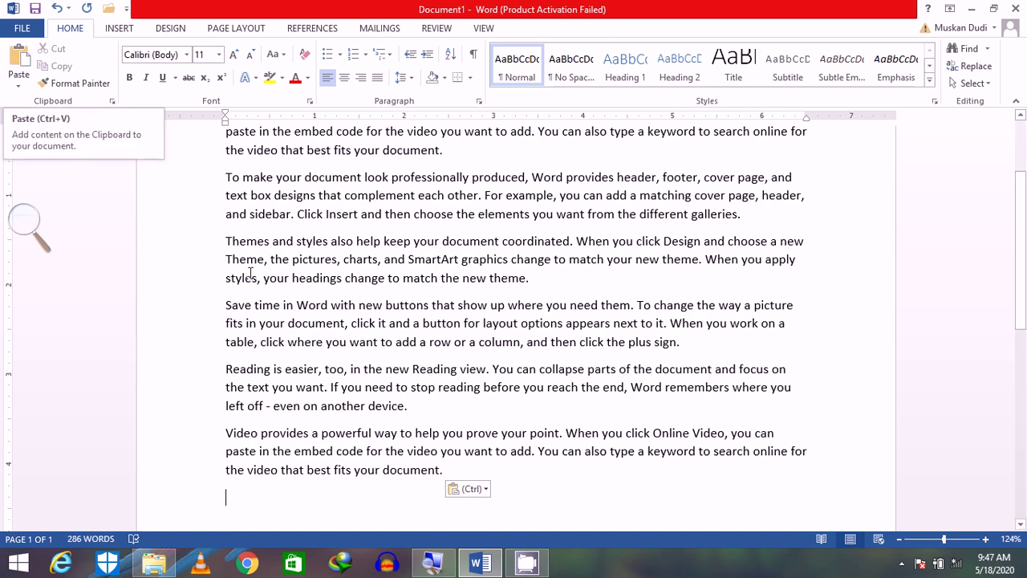
Compare the pasted paragraph at the end of the document with the original first paragraph
left_click_drag(341, 463, 234, 433)
scroll(1023, 321, "up", 3)
left_click_drag(447, 275, 239, 238)
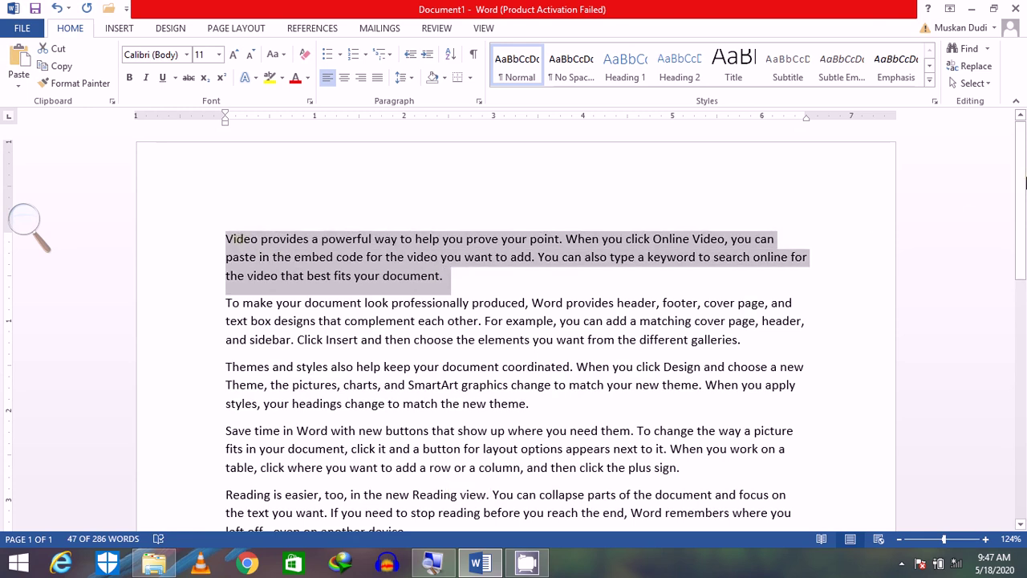
key("ctrl+x")
key("ctrl+End")
key("ctrl+v")
left_click_drag(1024, 257, 1018, 180)
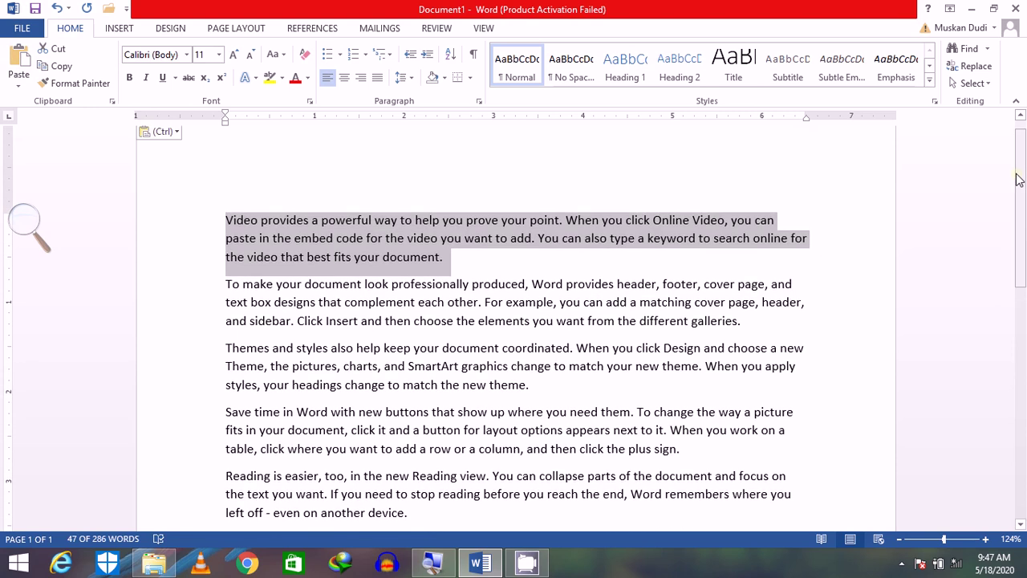
left_click(788, 260)
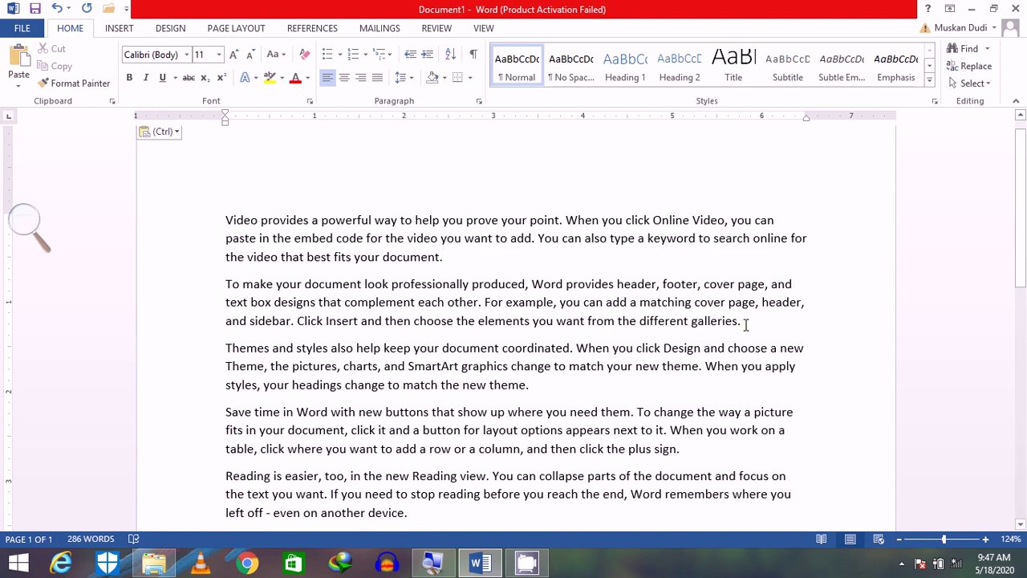
Cut the second paragraph, beginning "To make your document look", and paste it on a new line at the end of the document
left_click_drag(739, 321, 220, 284)
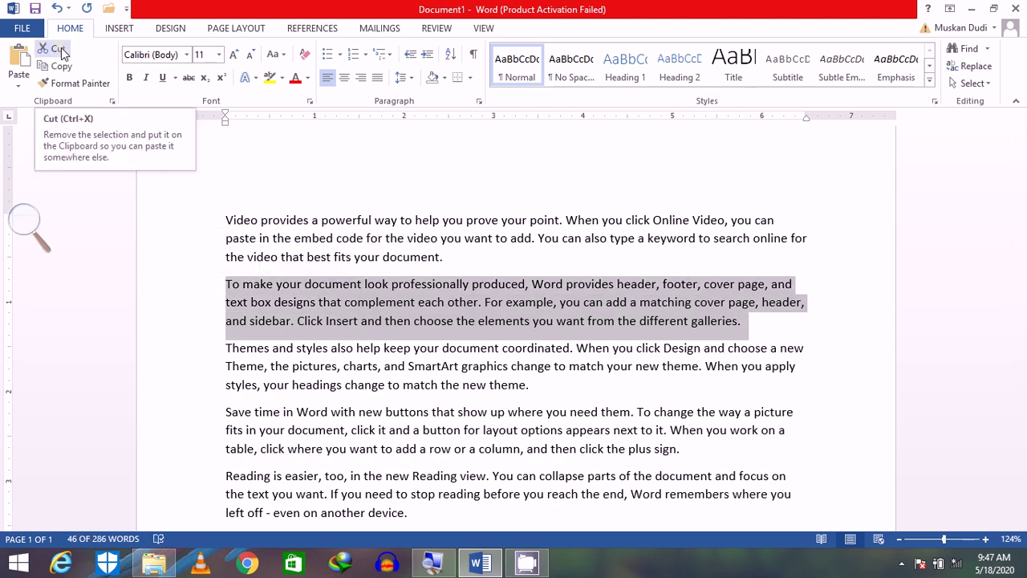
left_click(59, 50)
scroll(552, 291, "down", 4)
left_click(526, 293)
key("Return")
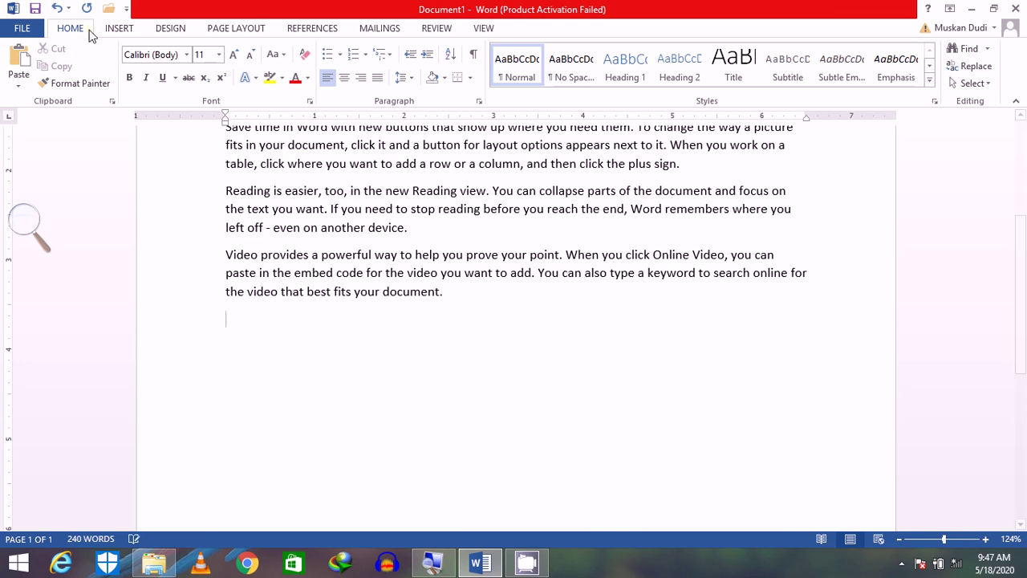
left_click(22, 62)
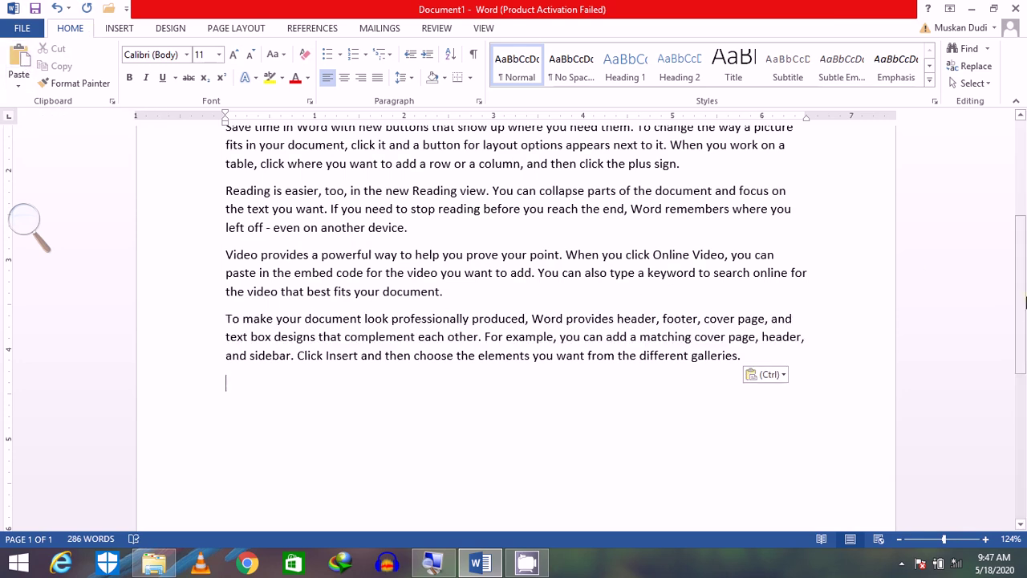
Add the lines "Ctrl+c", "Ctrl_x" and "Ctrl+v" below the first paragraph
left_click_drag(1025, 301, 1023, 265)
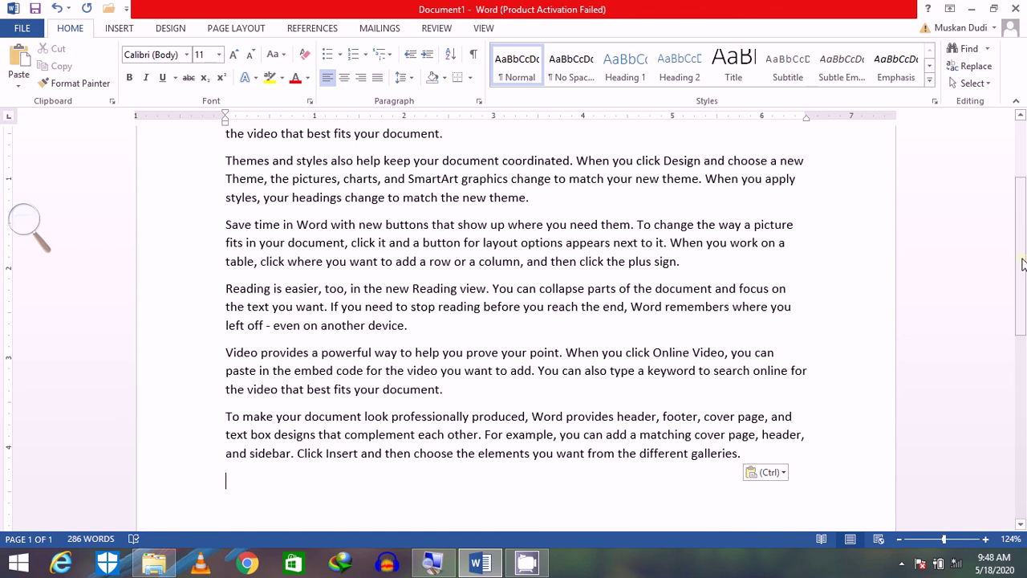
left_click_drag(1023, 266, 931, 198)
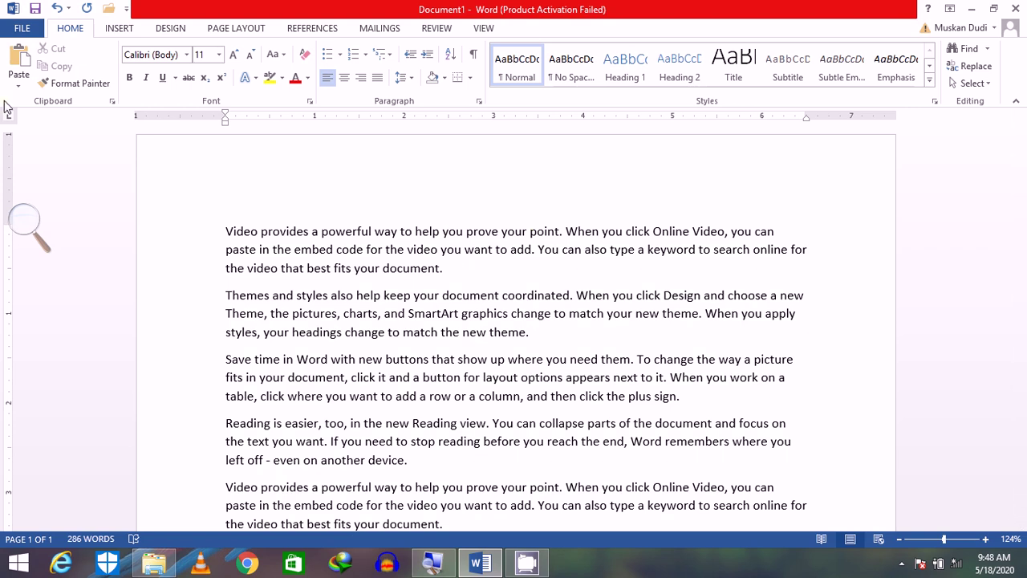
left_click(463, 267)
key("Return")
type("ctrl+c")
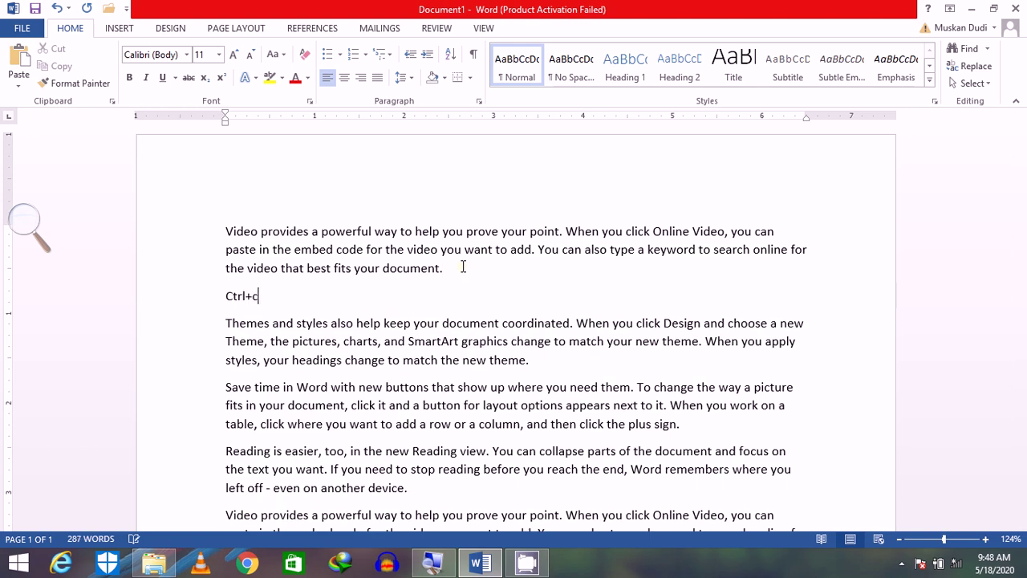
key("Return")
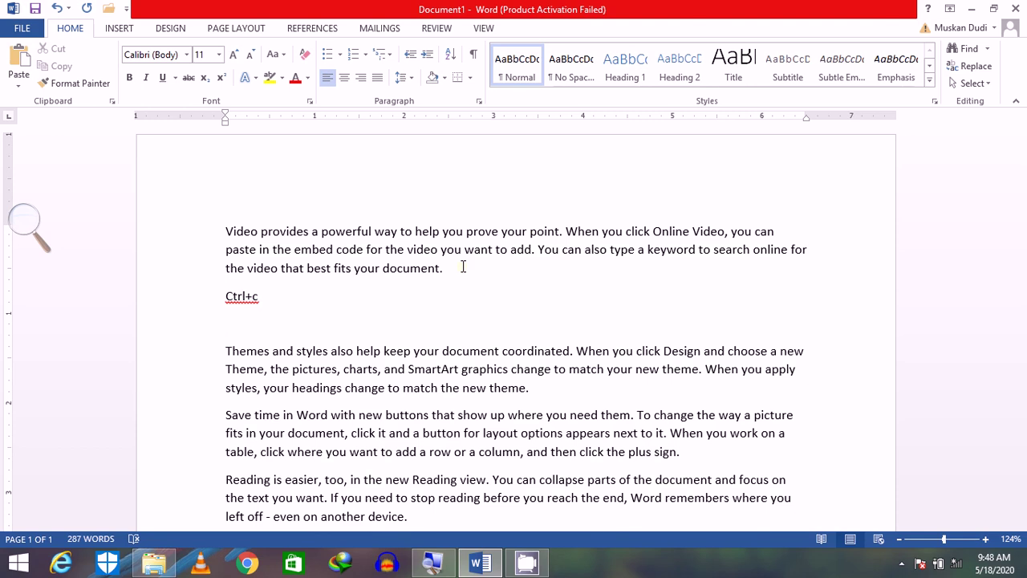
type("ctrl x")
key("Return")
type("ctrl")
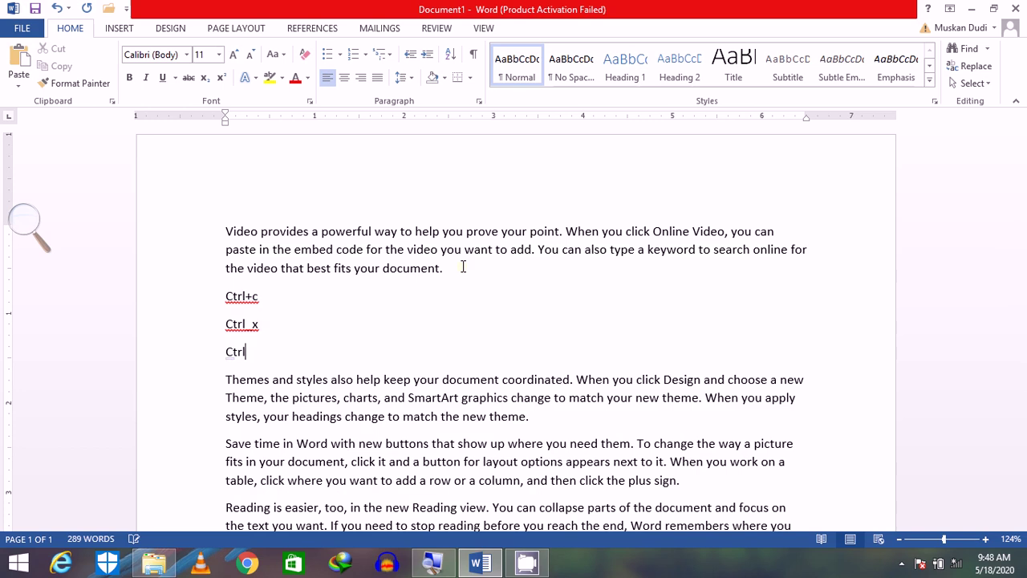
key("Return")
type("_")
key("BackSpace")
key("BackSpace")
key("BackSpace")
type("+v")
key("Return")
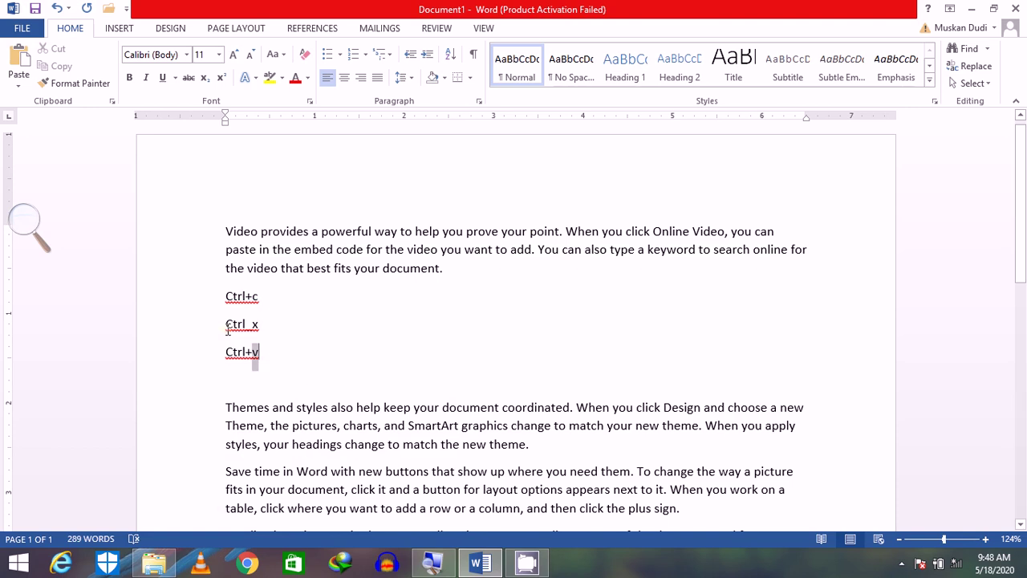
Delete the three shortcut lines and the empty line below the first paragraph
left_click_drag(257, 350, 214, 294)
key("BackSpace")
key("BackSpace")
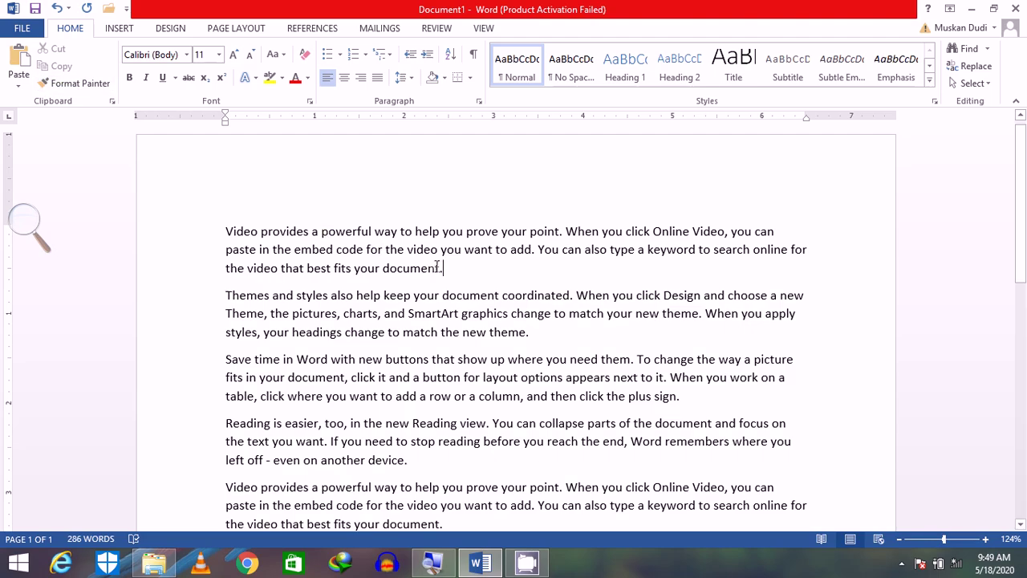
Select the first paragraph and try the Format Painter on it
left_click_drag(444, 268, 191, 223)
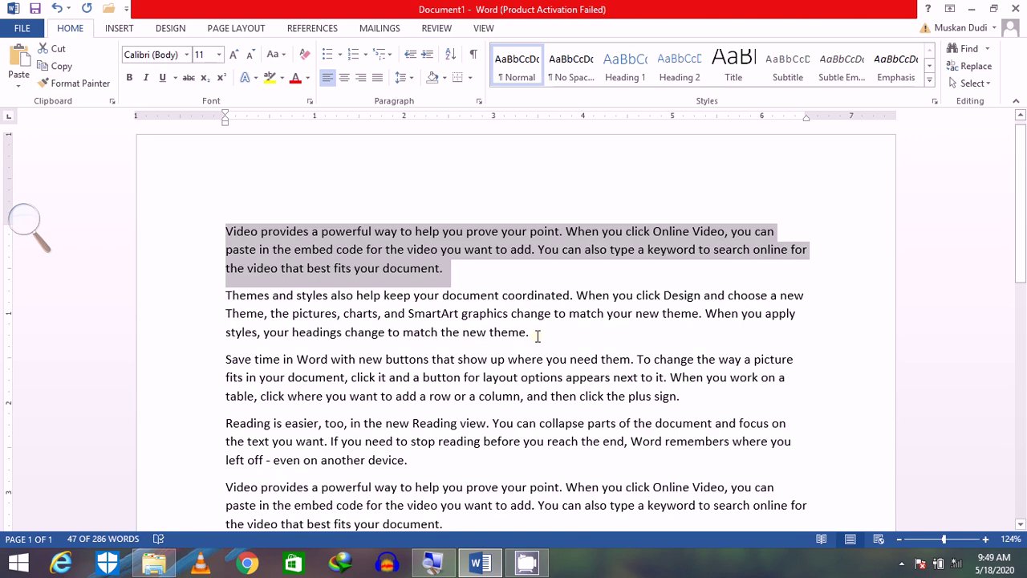
left_click(84, 85)
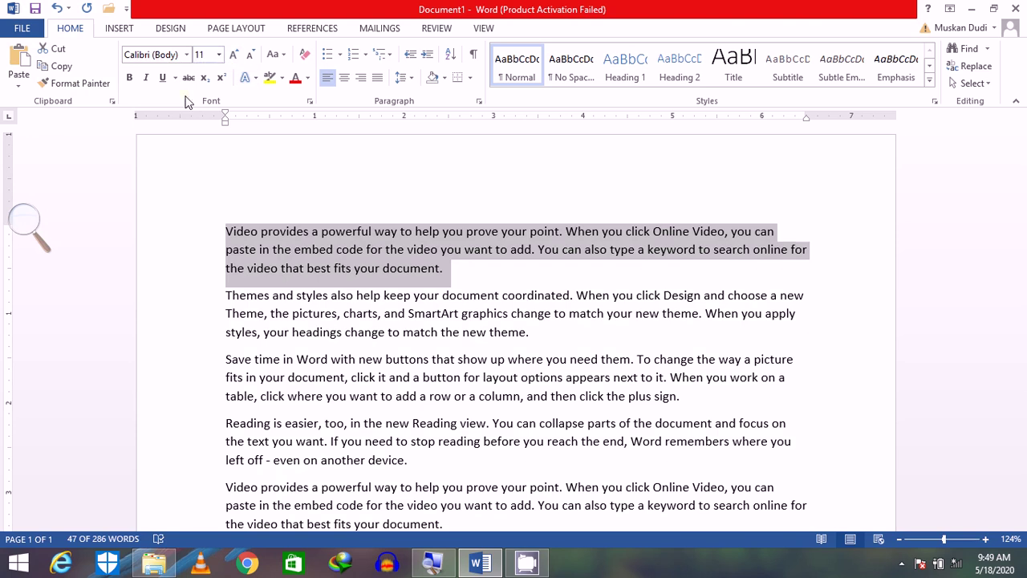
left_click(98, 85)
left_click(419, 243)
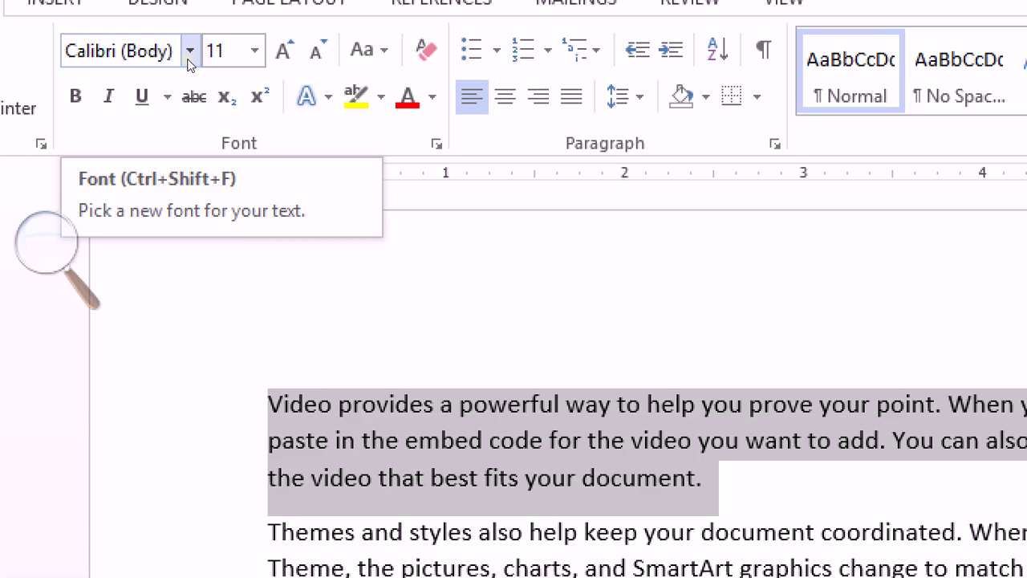
Preview different fonts on the selected first paragraph and apply Antique Olive
left_click(190, 53)
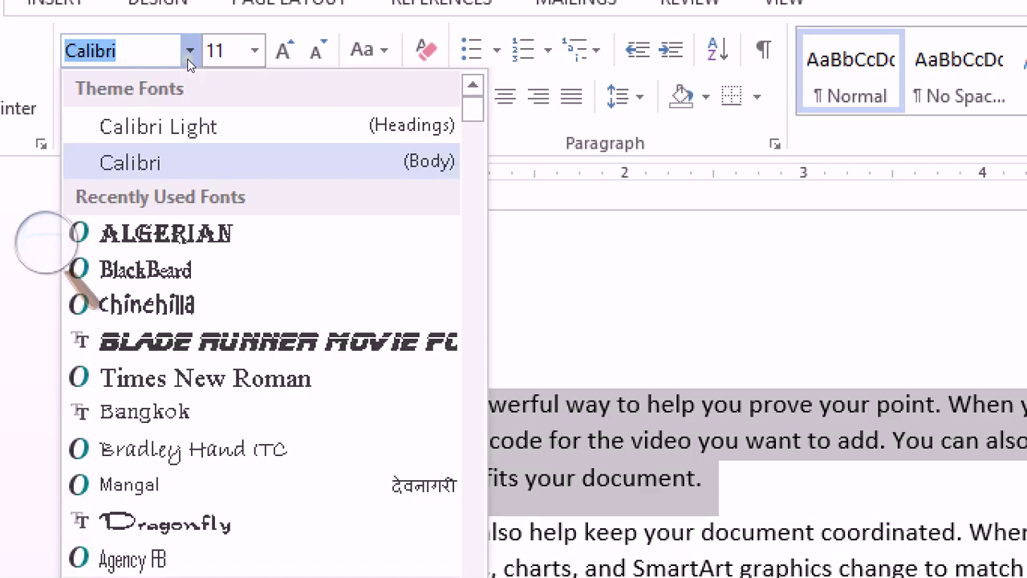
key("Down")
key("Down")
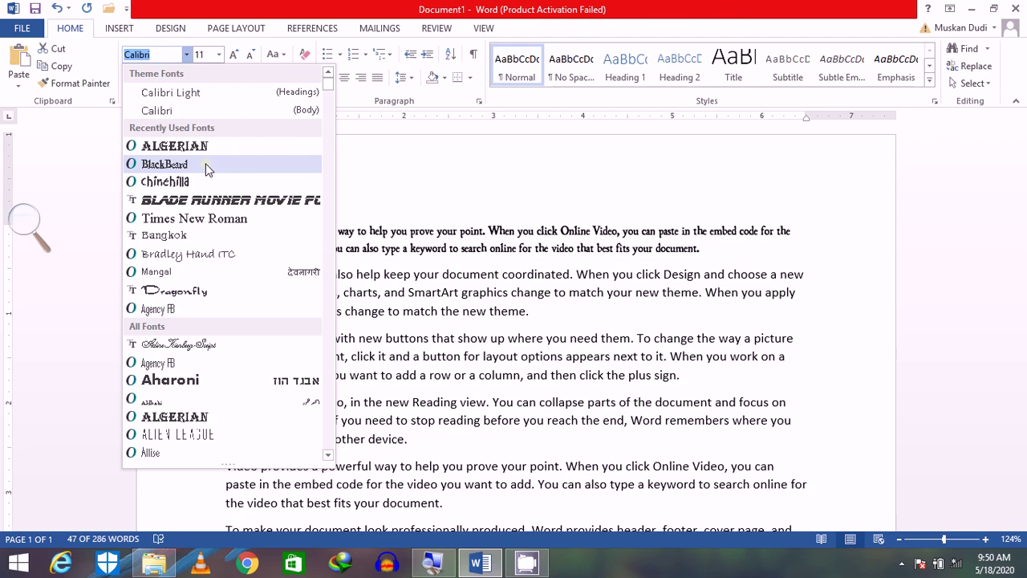
key("Down")
key("Down")
key("Down")
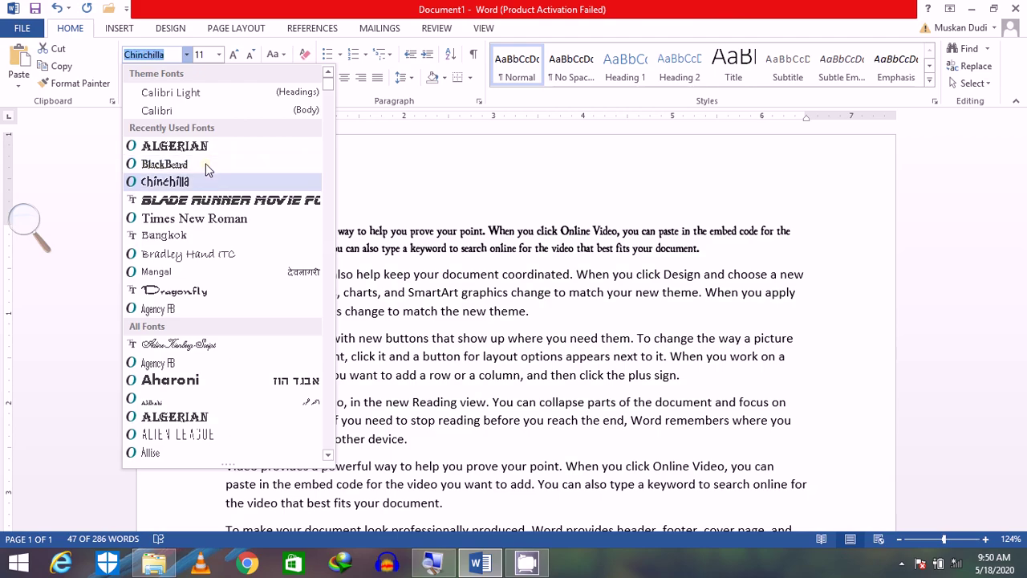
key("Down")
key("Down")
key("Down")
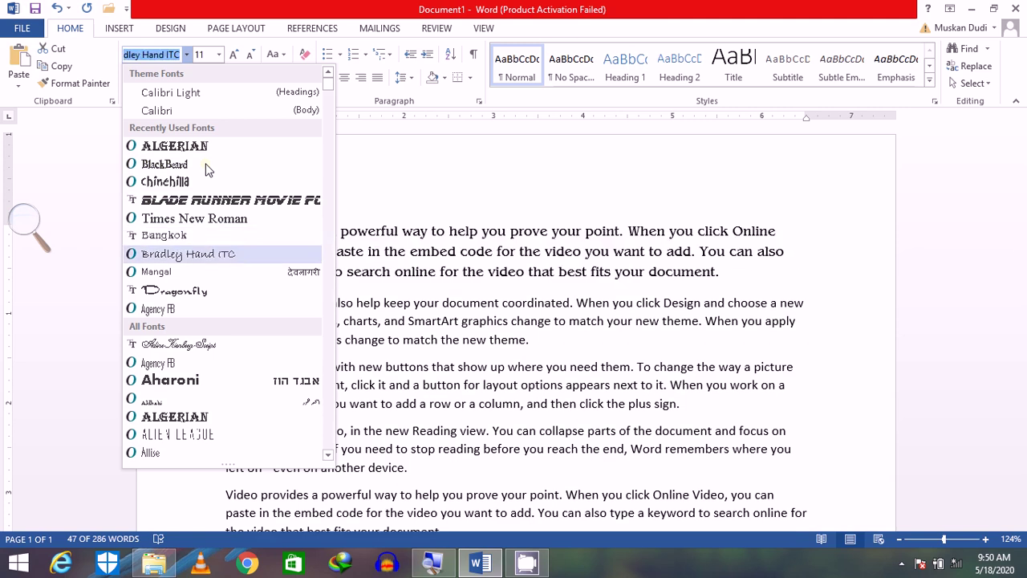
key("Down")
key("Down")
key("Down")
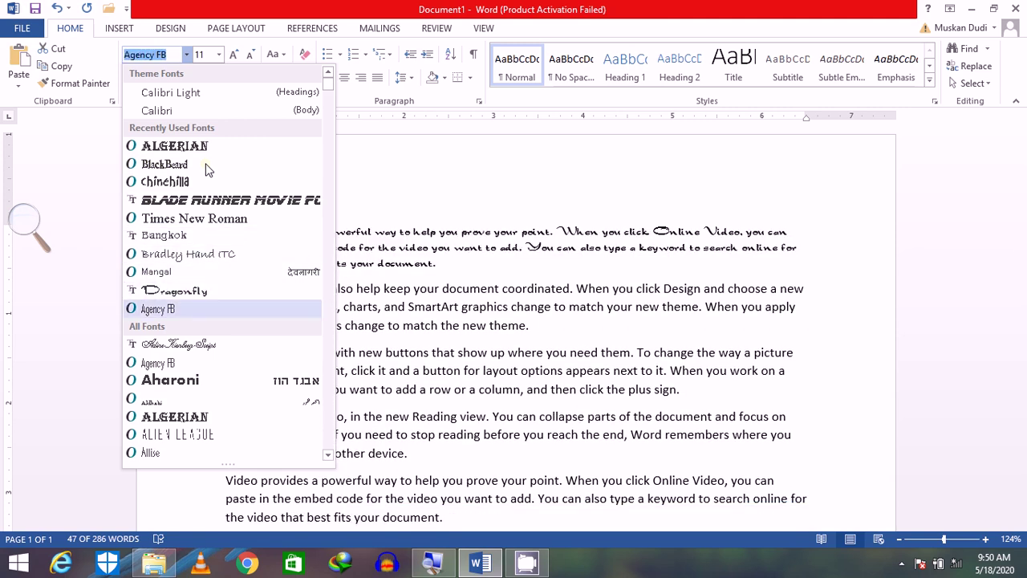
key("Down")
key("Down")
key("Down")
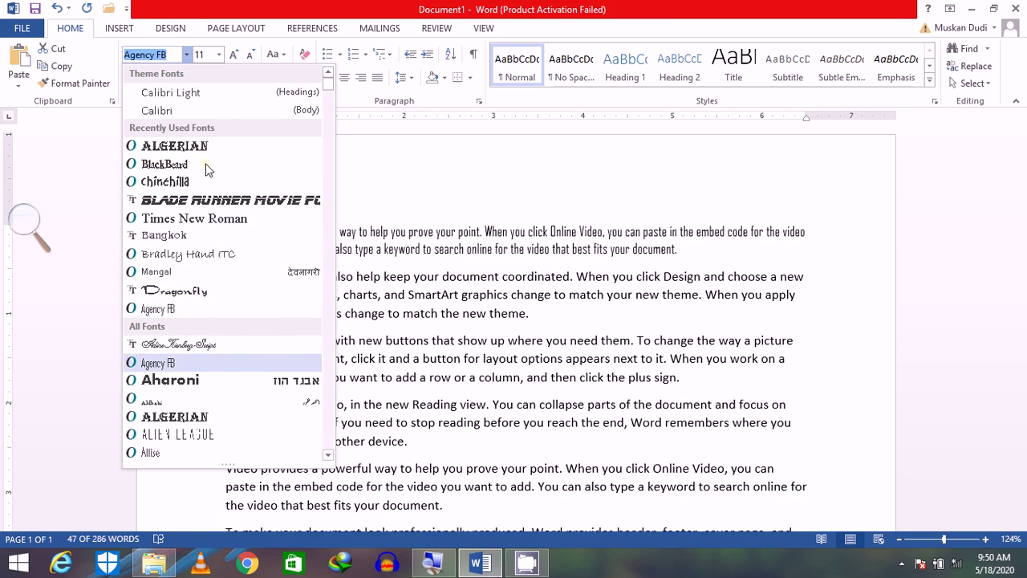
key("Down")
key("Down")
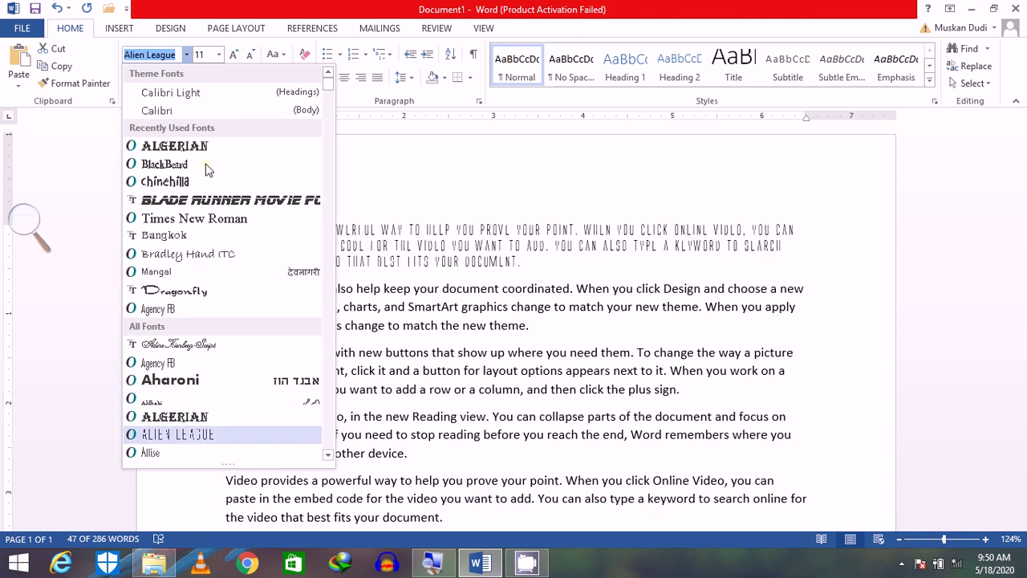
key("Down")
key("Down")
key("Down")
key("Down")
key("Down")
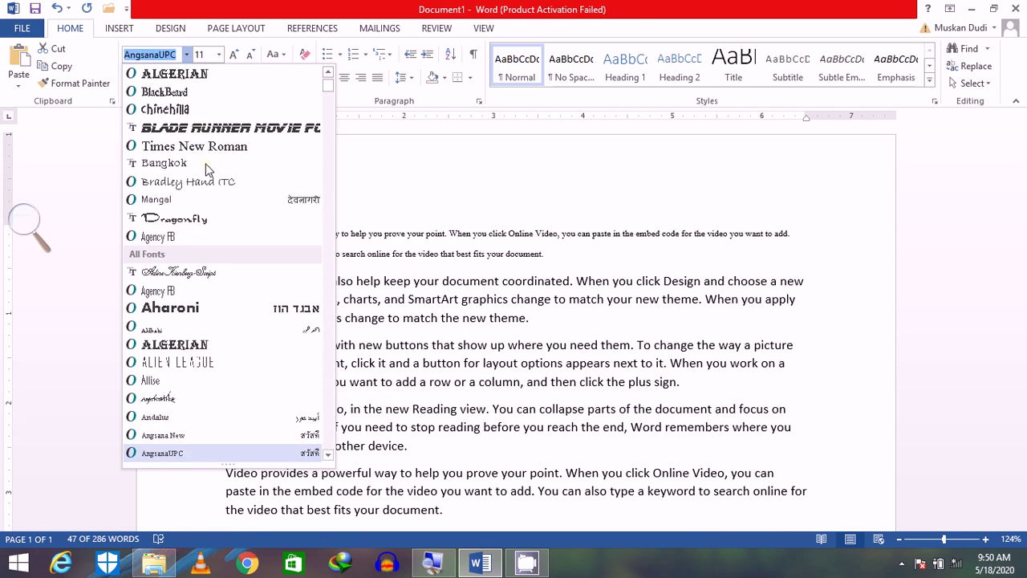
key("Down")
key("Down")
key("Down")
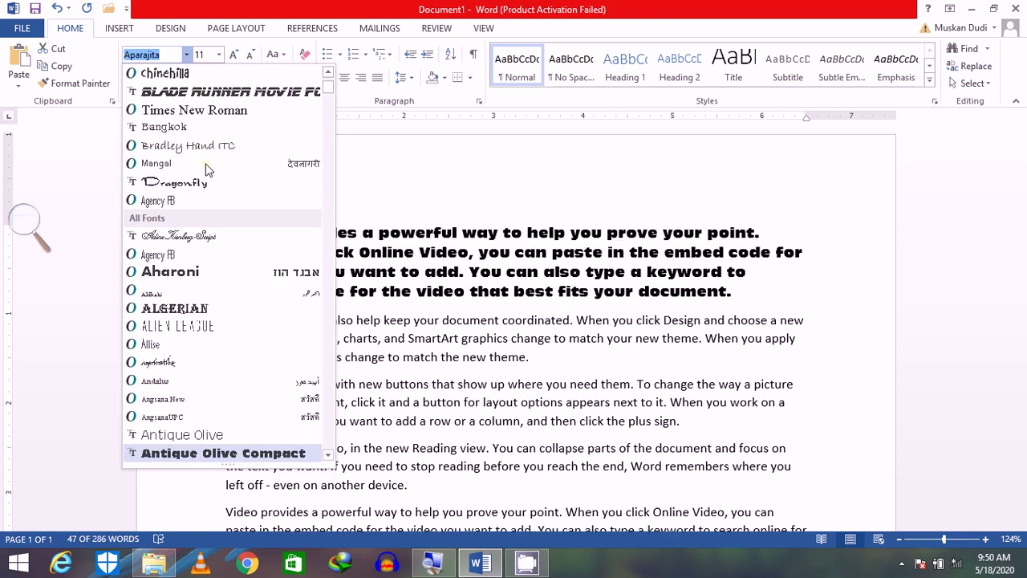
key("Down")
key("Down")
key("Down")
key("Down")
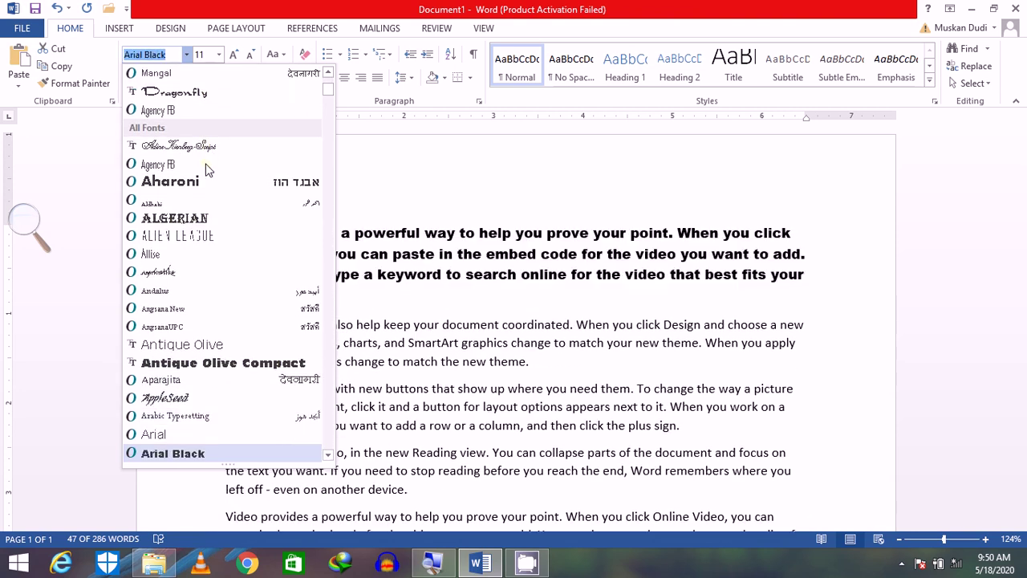
key("Down")
key("Down")
key("Down")
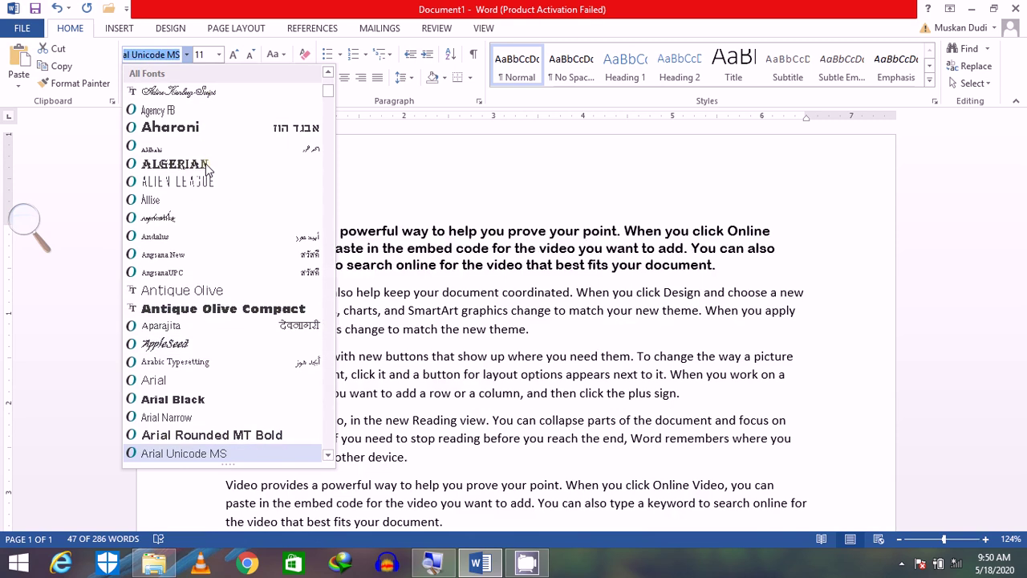
key("Down")
key("Down")
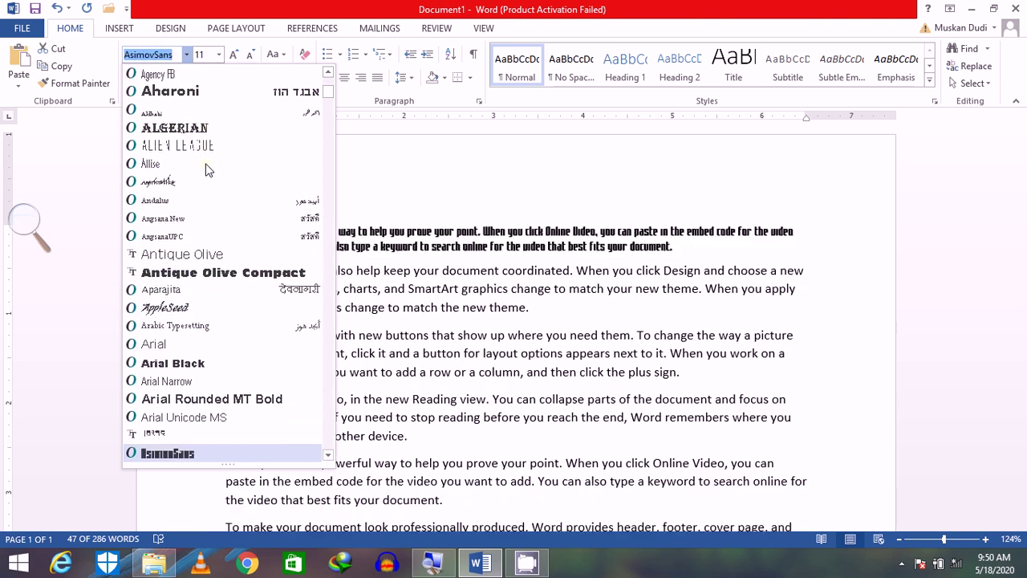
key("Down")
key("Down")
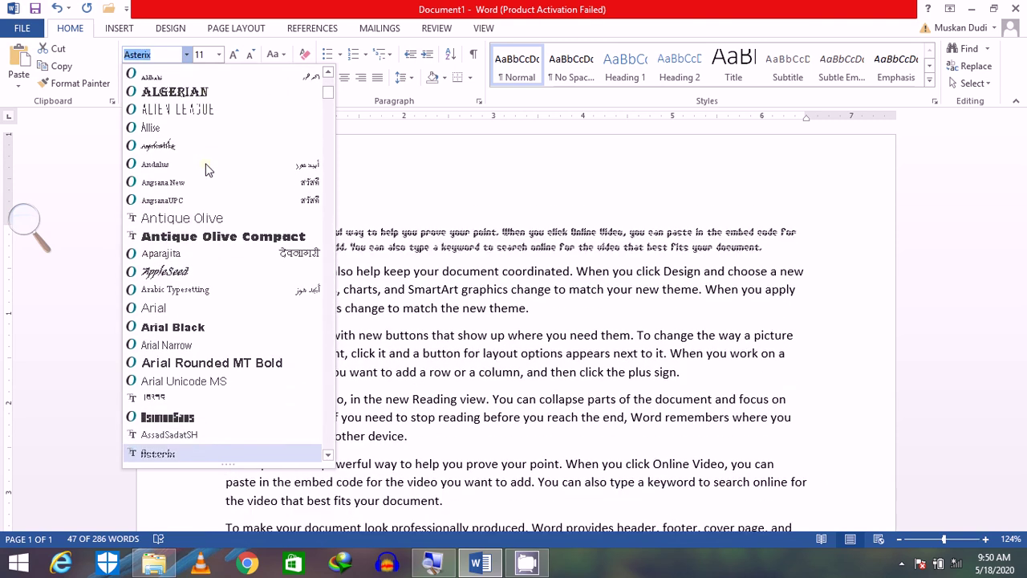
key("Down")
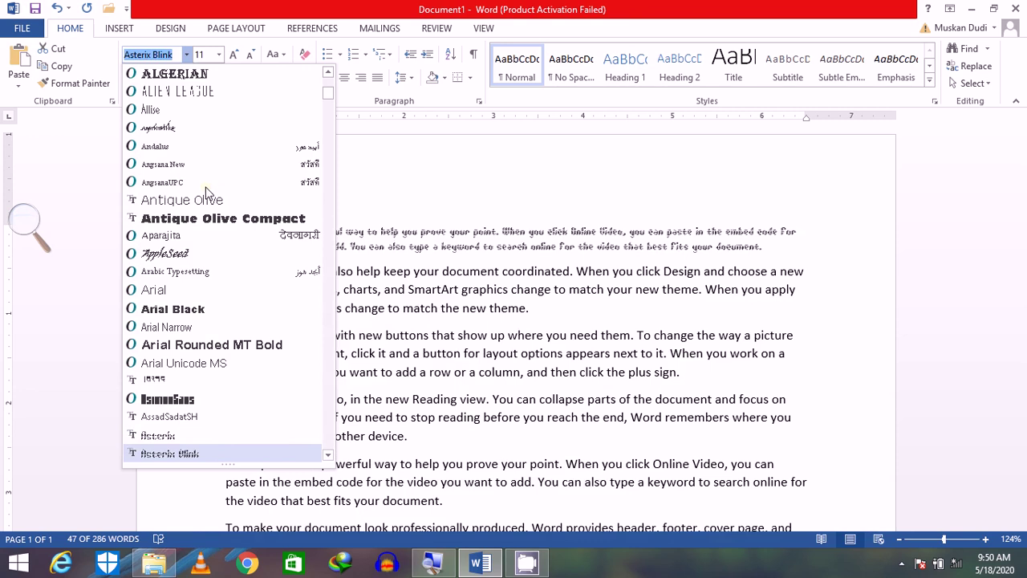
left_click(203, 201)
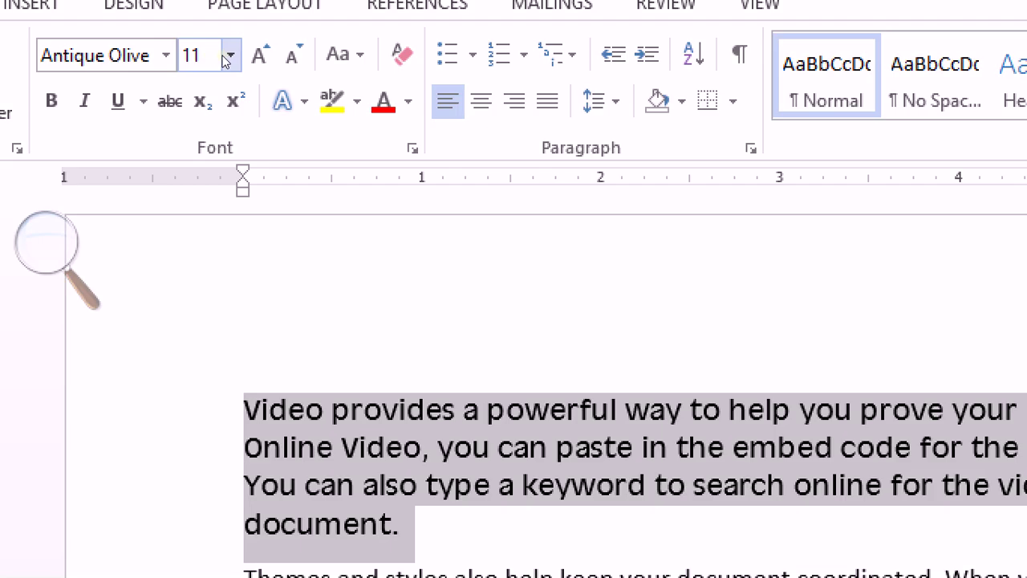
Set the first paragraph's font size to 20 and deselect the text
left_click(229, 56)
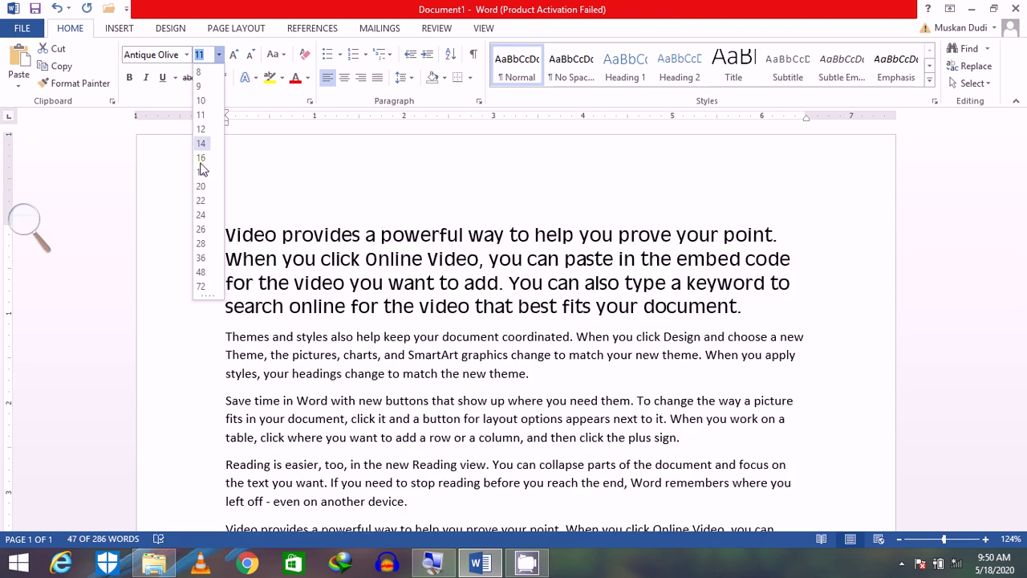
left_click(202, 188)
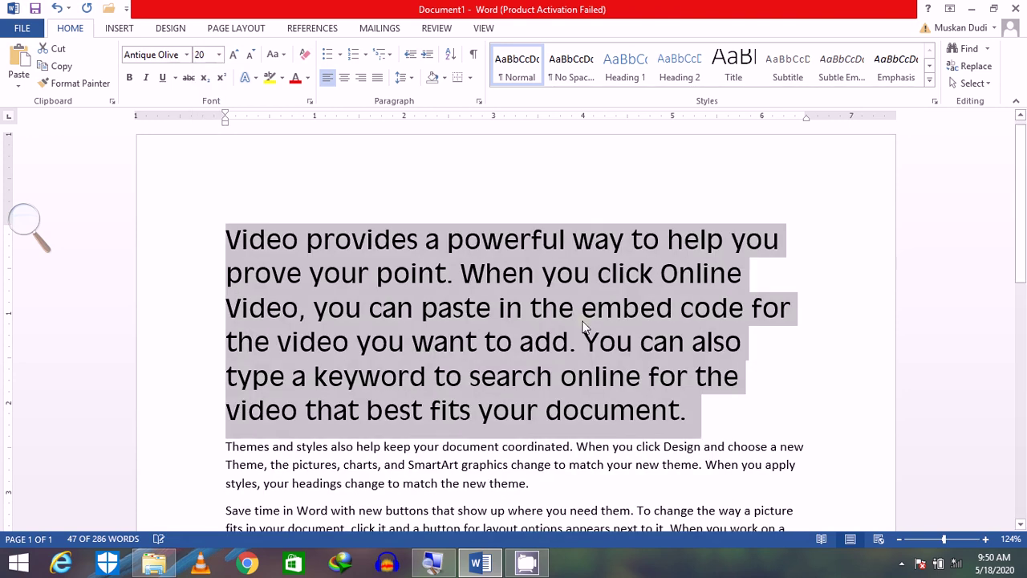
left_click(740, 353)
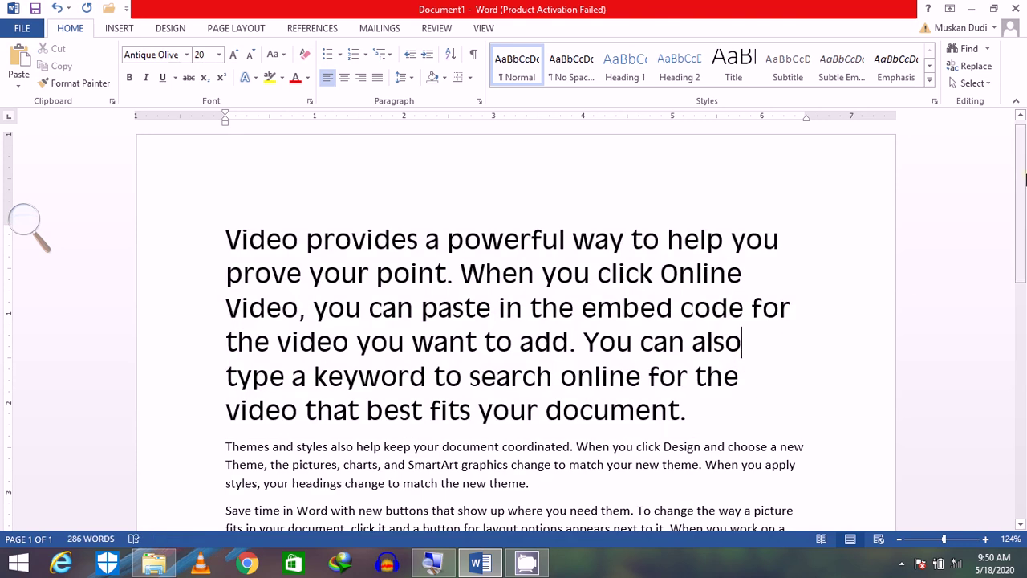
Select the whole first paragraph, beginning "Video provides", and make it bold
left_click_drag(1026, 190, 1025, 237)
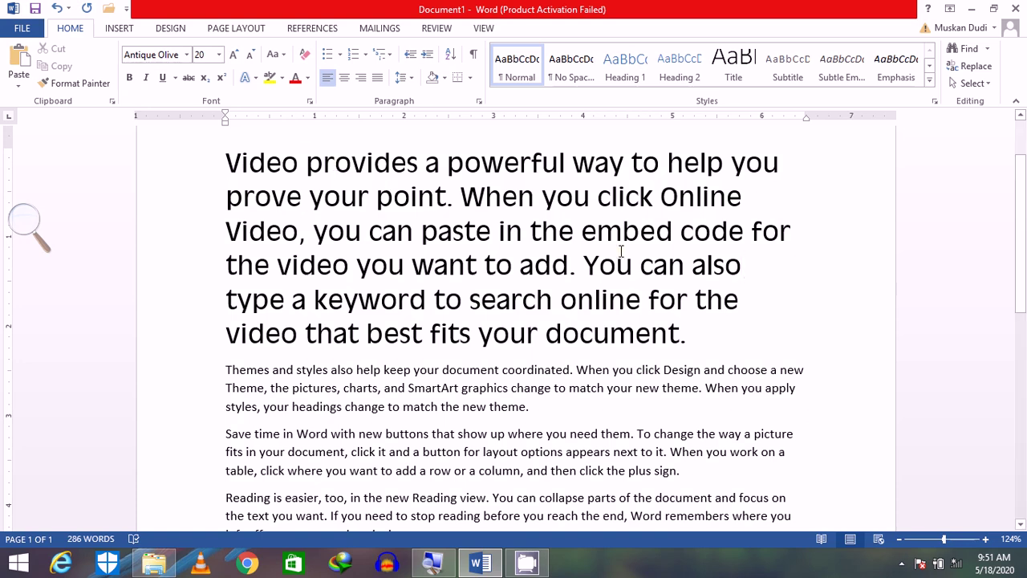
left_click_drag(688, 332, 153, 158)
left_click(130, 77)
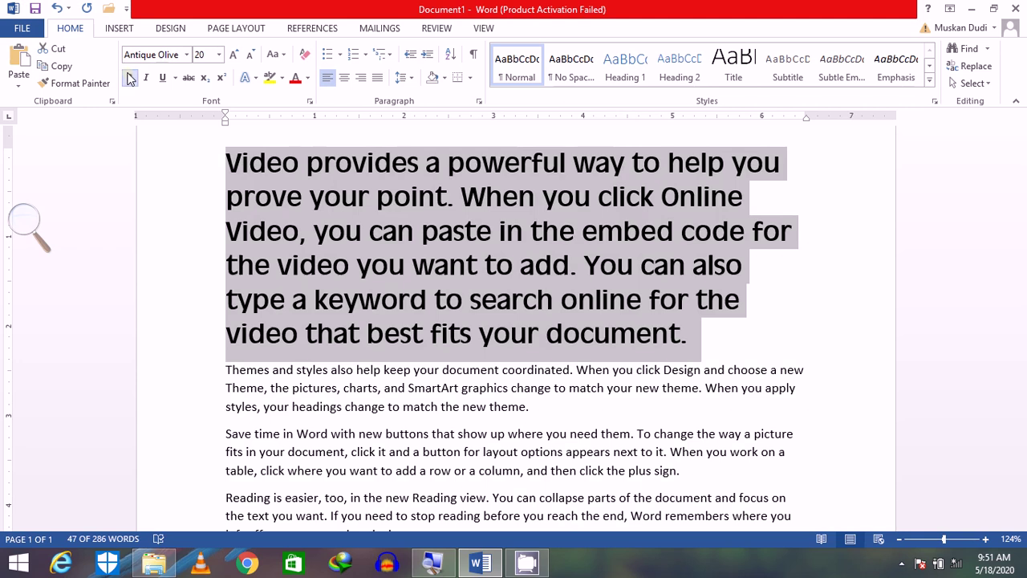
left_click(130, 78)
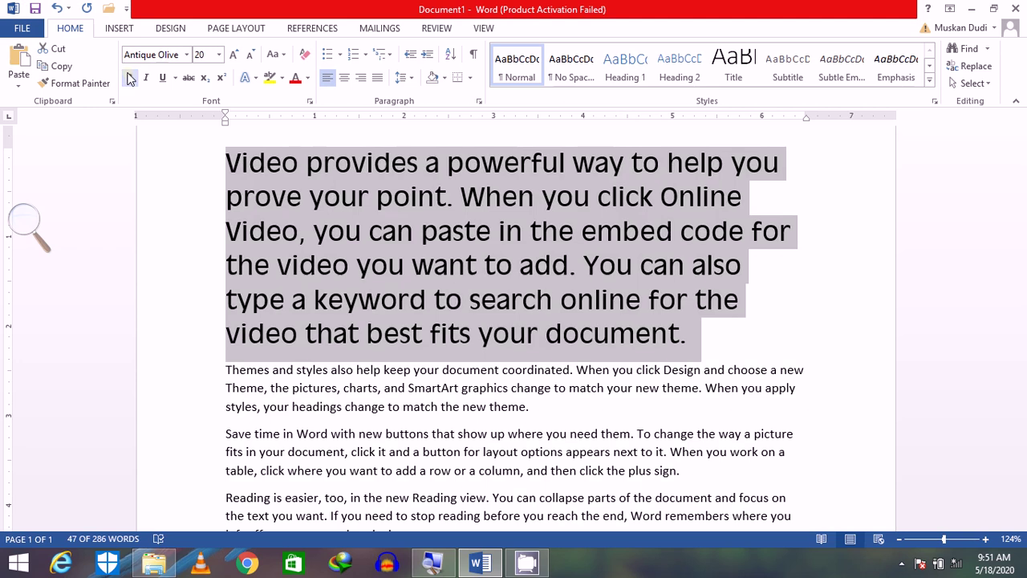
left_click(130, 78)
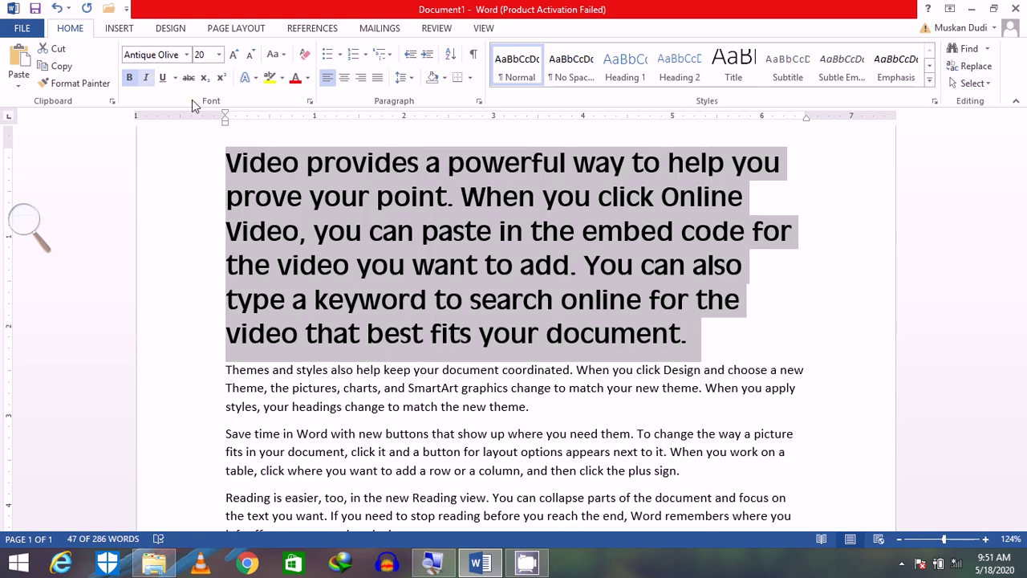
Italicize and underline the second paragraph, beginning "Themes and styles also help"
left_click_drag(532, 410, 137, 369)
left_click_drag(216, 387, 223, 375)
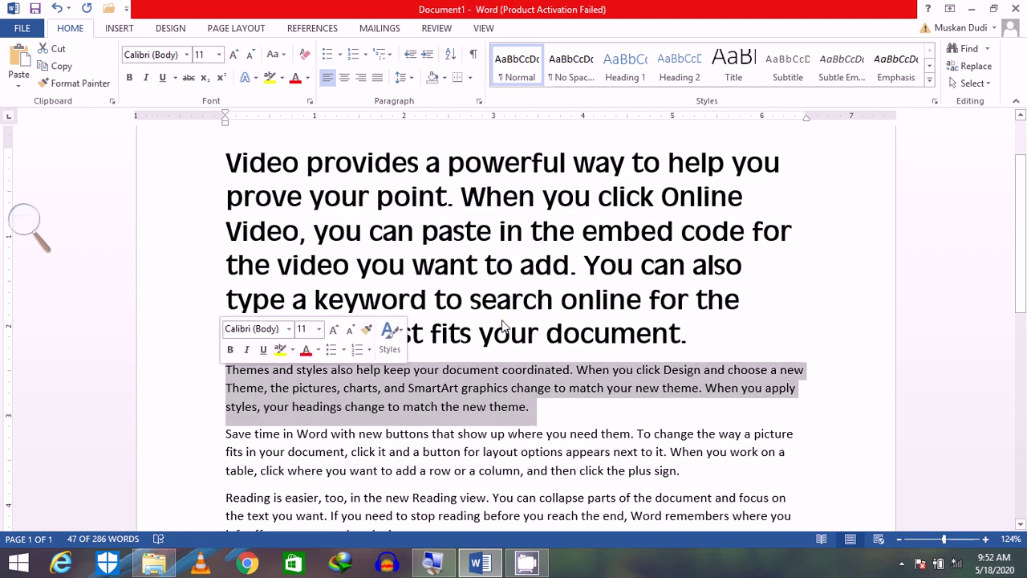
left_click(670, 336)
left_click_drag(533, 407, 262, 366)
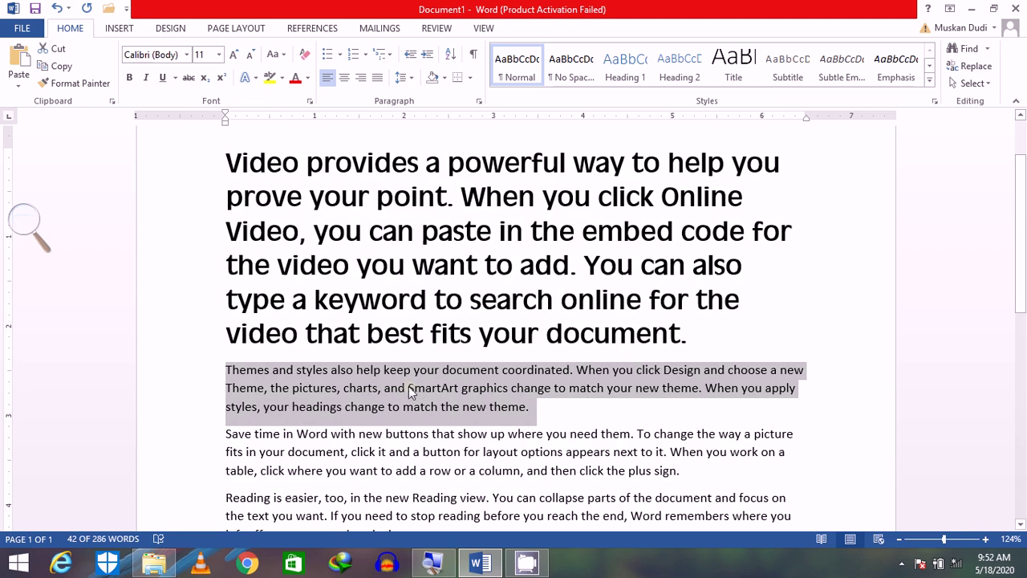
left_click(148, 78)
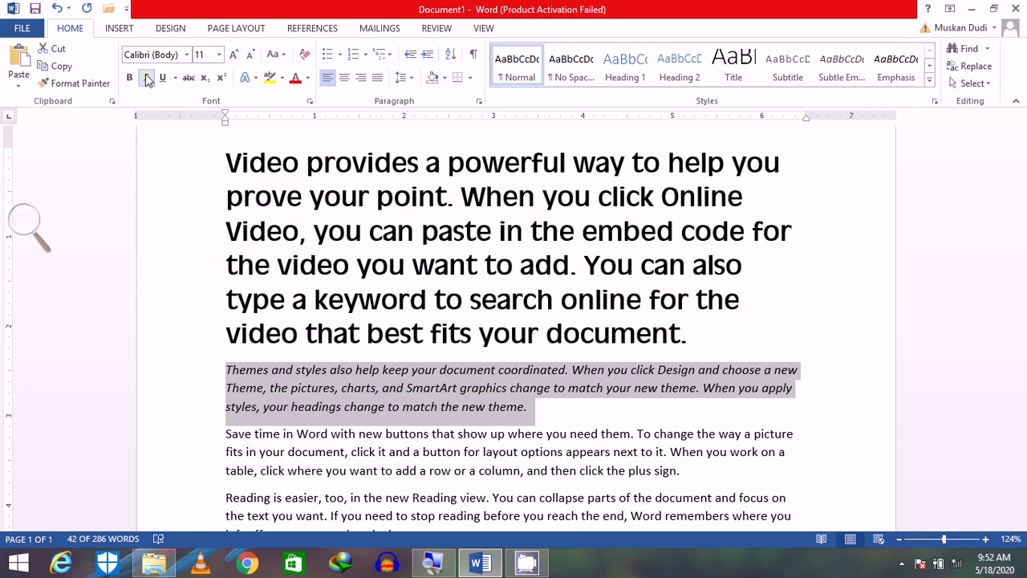
left_click(147, 77)
left_click(148, 78)
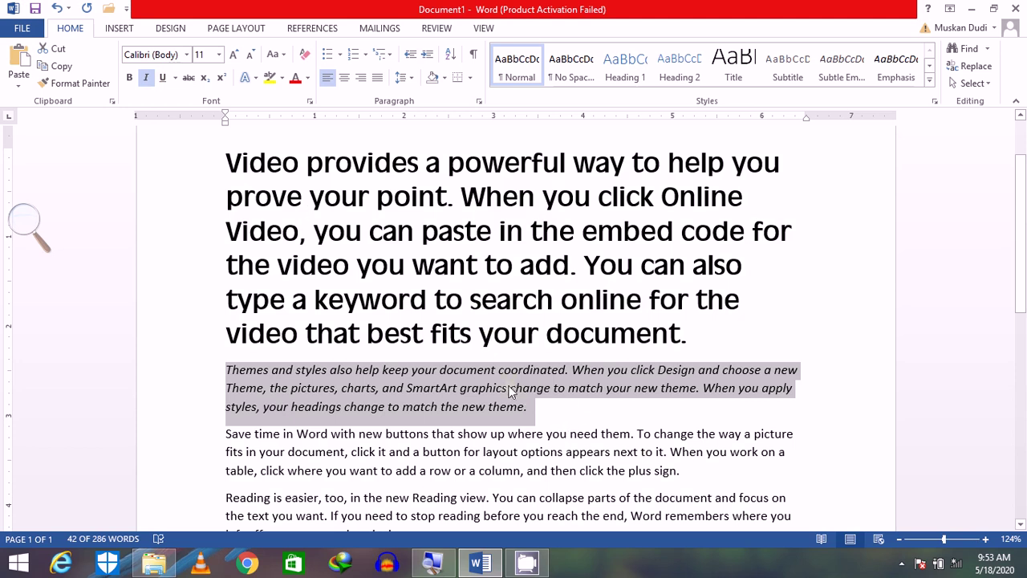
left_click(162, 80)
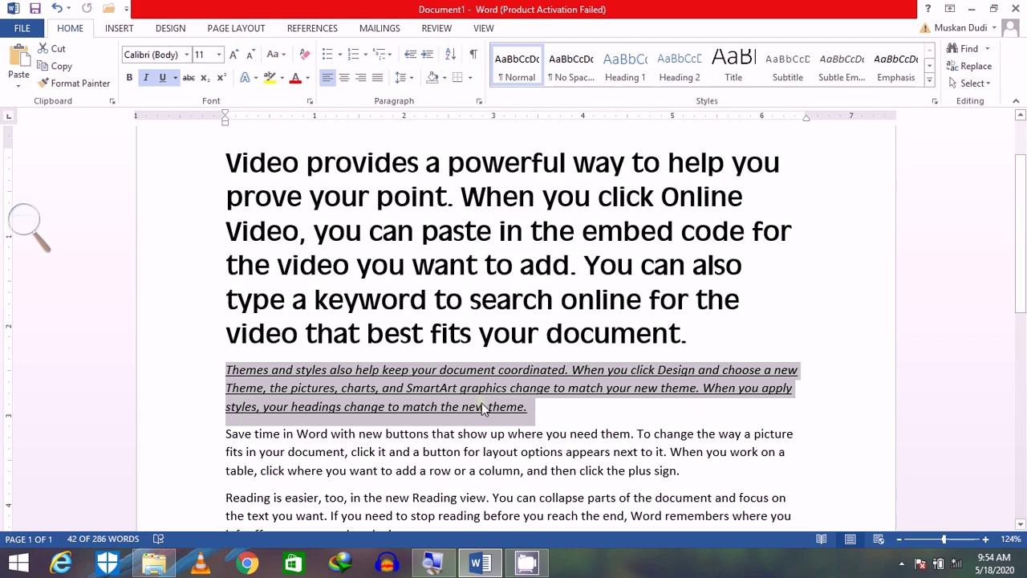
left_click(485, 411)
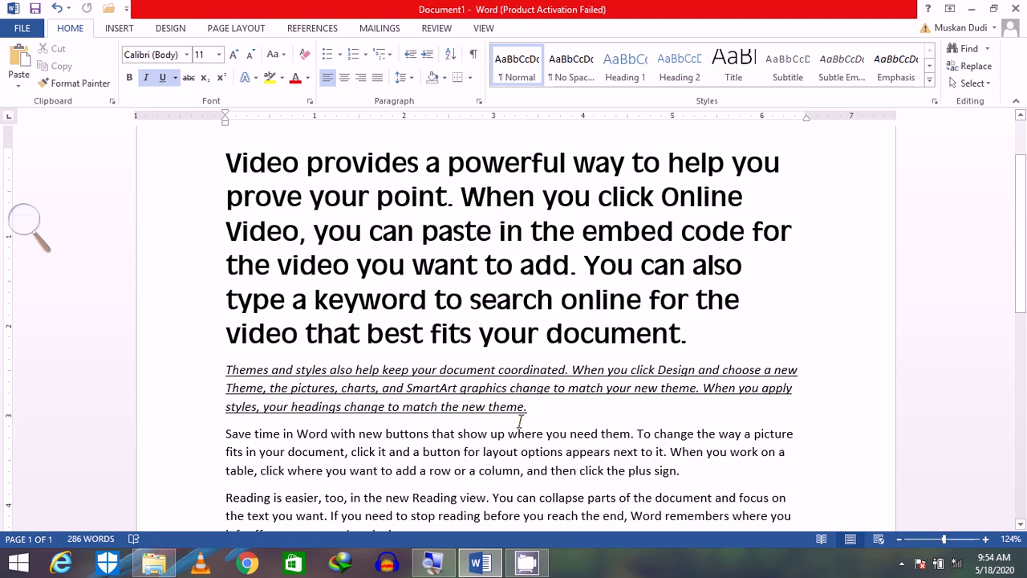
Insert the misspelled word "theam" before "theme" at the end of the second paragraph and strike it through
left_click_drag(490, 408, 525, 409)
left_click(486, 408)
type("the")
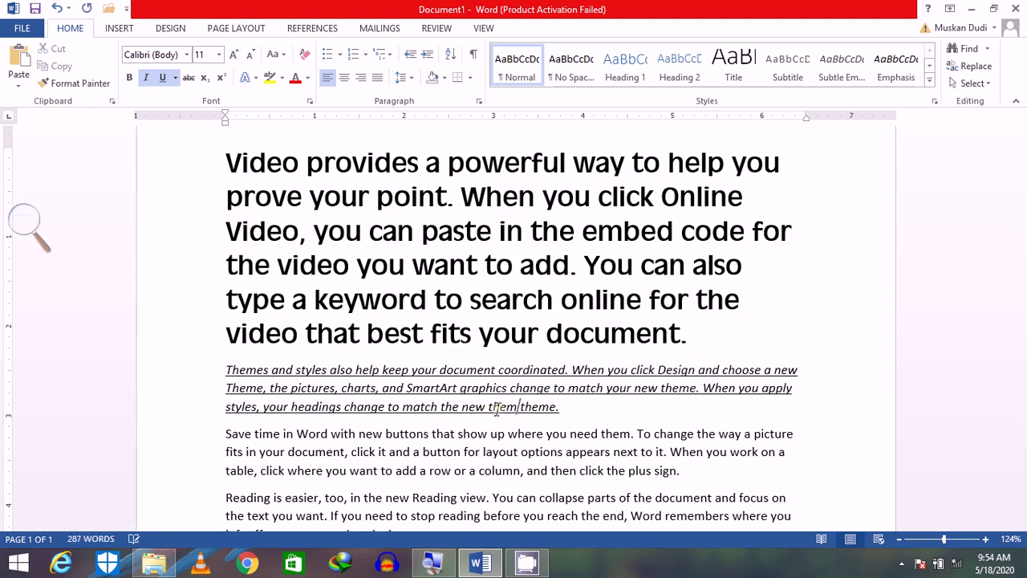
key("BackSpace")
type("am")
double_click(518, 407)
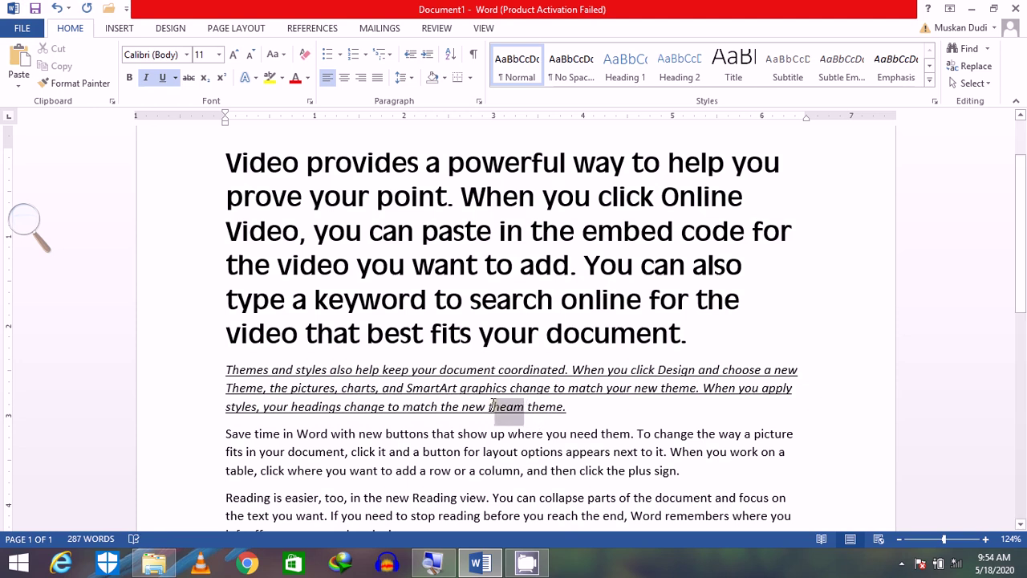
left_click(191, 78)
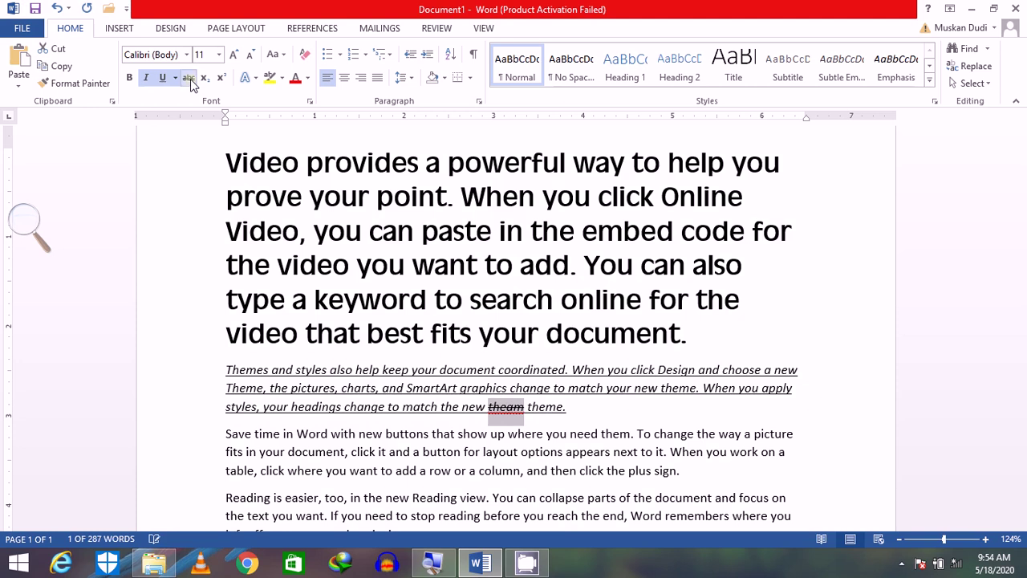
left_click(591, 430)
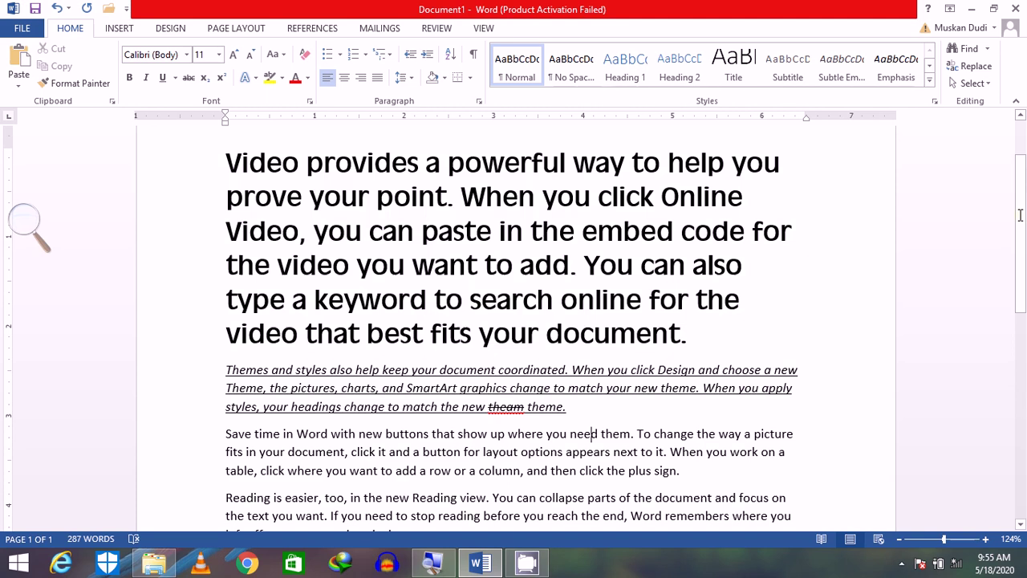
Start a new line after the last paragraph of the document
left_click_drag(1022, 234, 1024, 341)
key("Return")
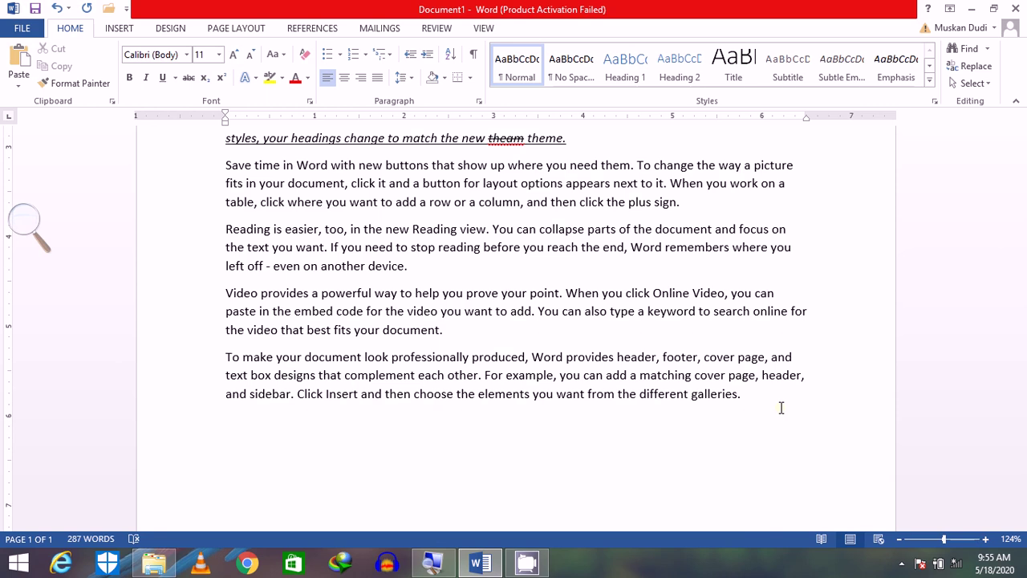
type("H2O")
left_click_drag(241, 420, 234, 421)
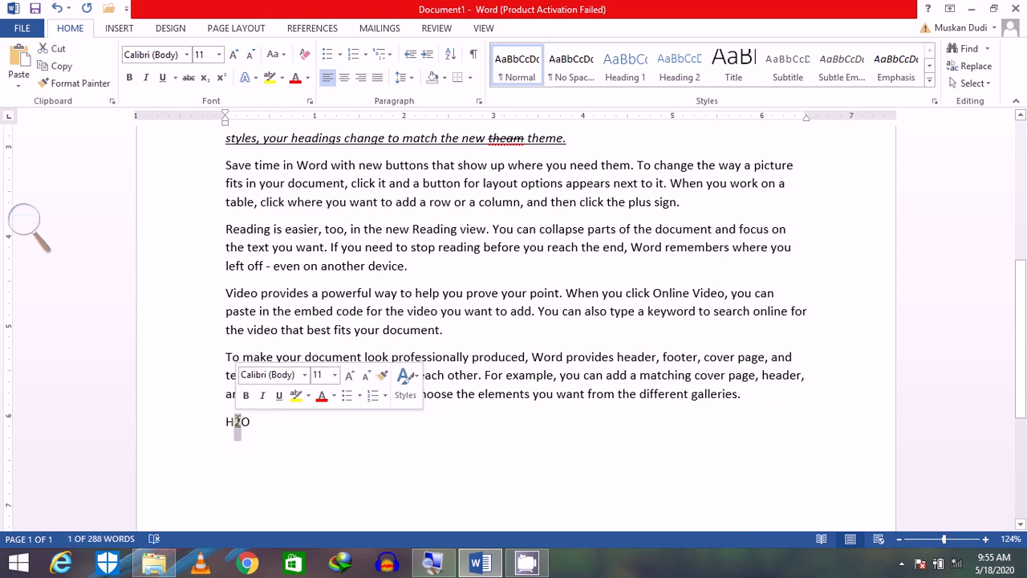
left_click(262, 423)
key("BackSpace")
key("BackSpace")
key("BackSpace")
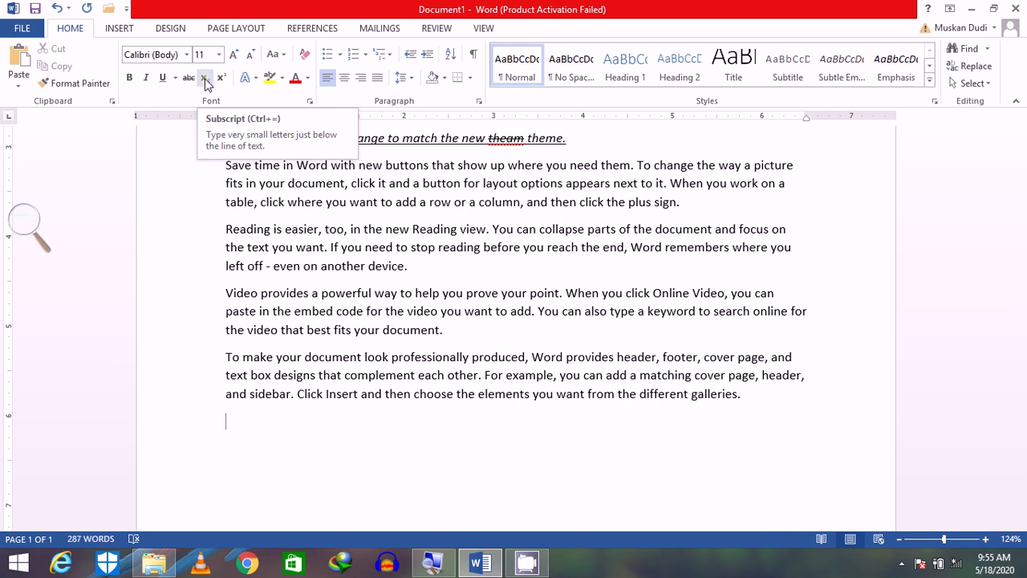
Enter the formula H₂O on the new last line, formatting only the 2 as subscript
type("H")
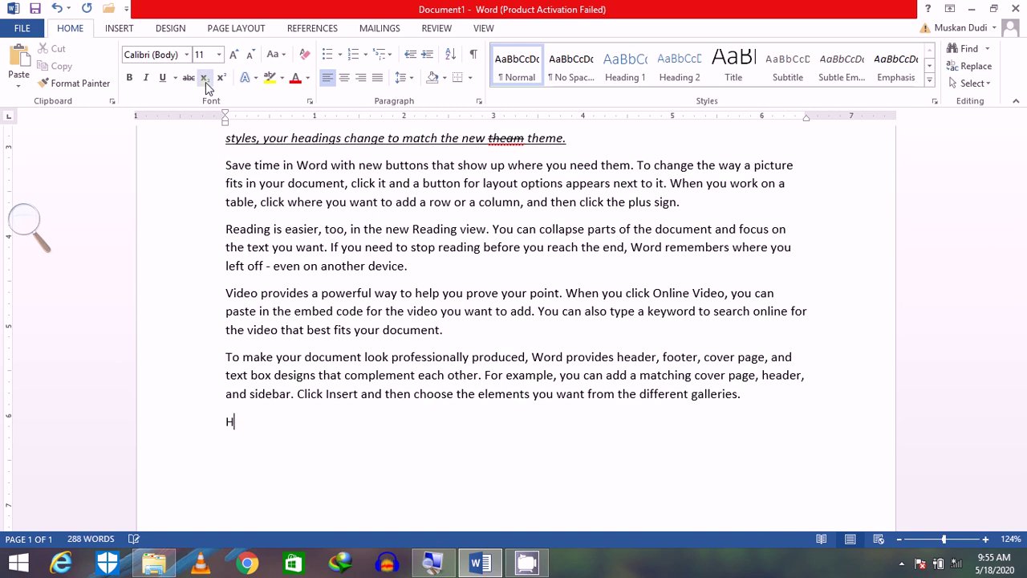
left_click(205, 83)
type("2")
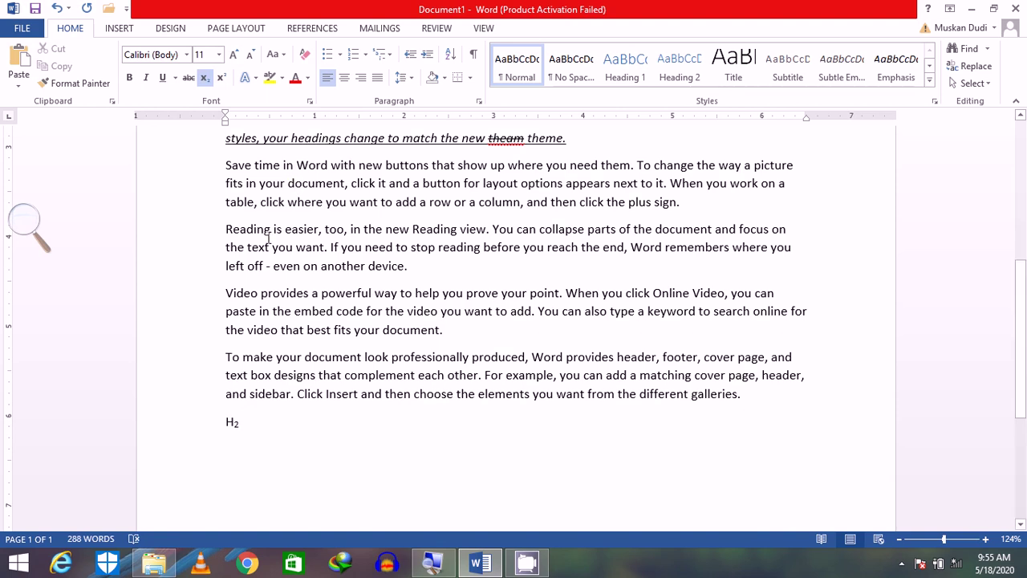
left_click(205, 78)
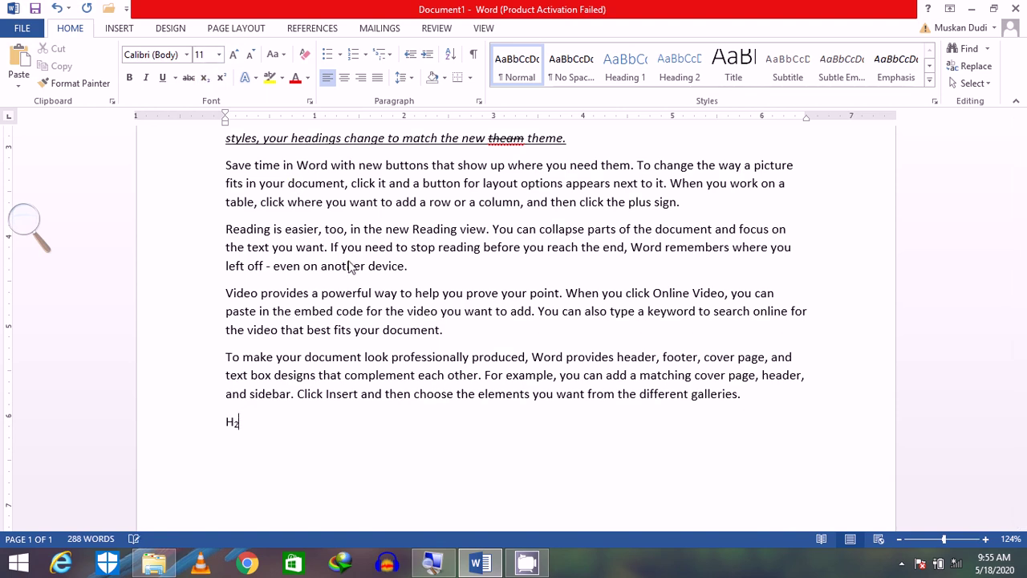
type("O")
key("BackSpace")
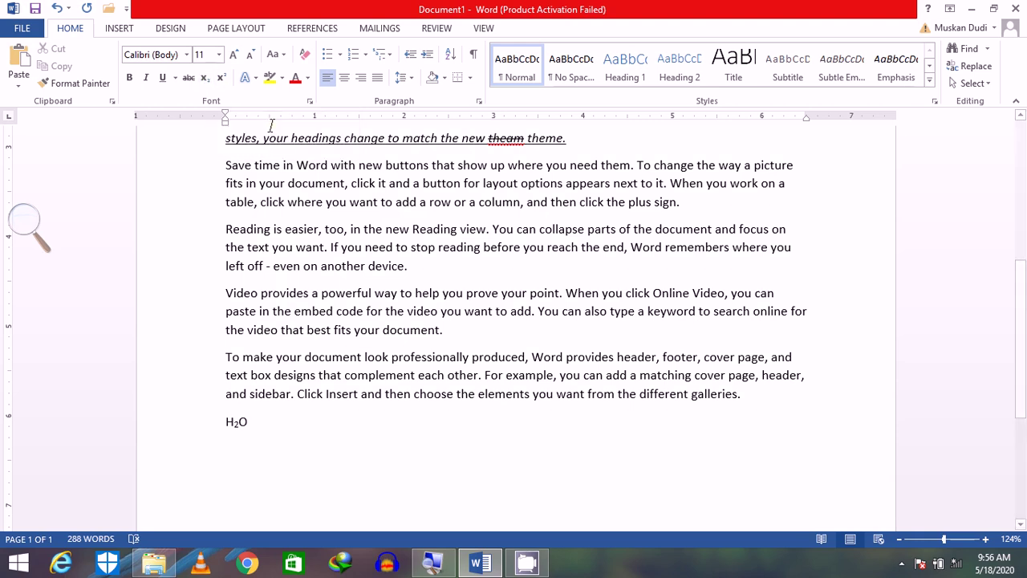
Add the formula H₂SO₄ on a new line below H₂O, with the 2 and the 4 as subscripts
key("Return")
type("H")
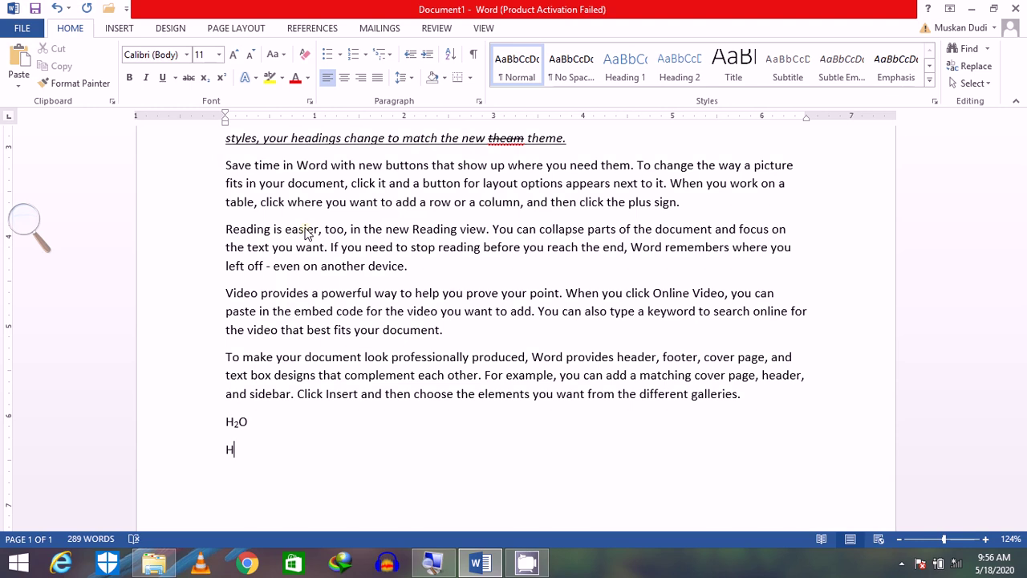
key("ctrl+equal")
type("2")
key("ctrl+equal")
type("SO")
key("ctrl+equal")
type("4")
left_click(205, 80)
left_click(260, 456)
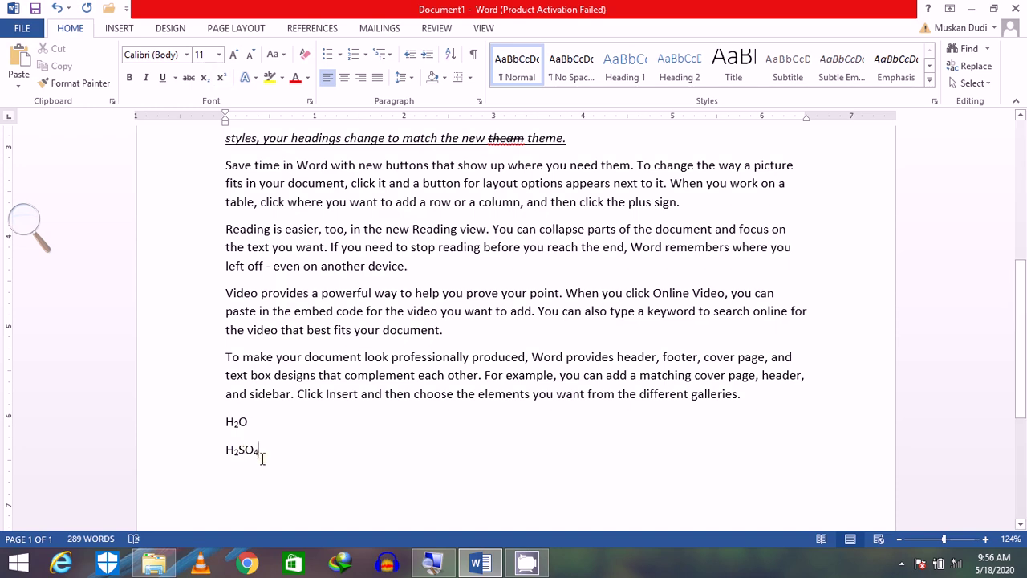
Add the equation X²+2X+4=0 on a new line below H₂SO₄, with the exponent 2 as superscript
key("Return")
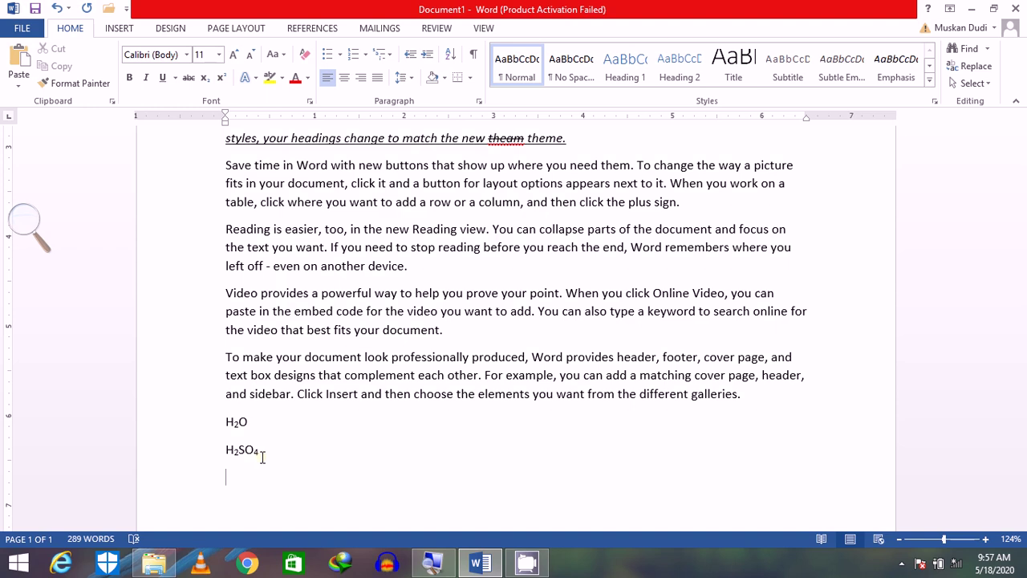
type("X2")
key("BackSpace")
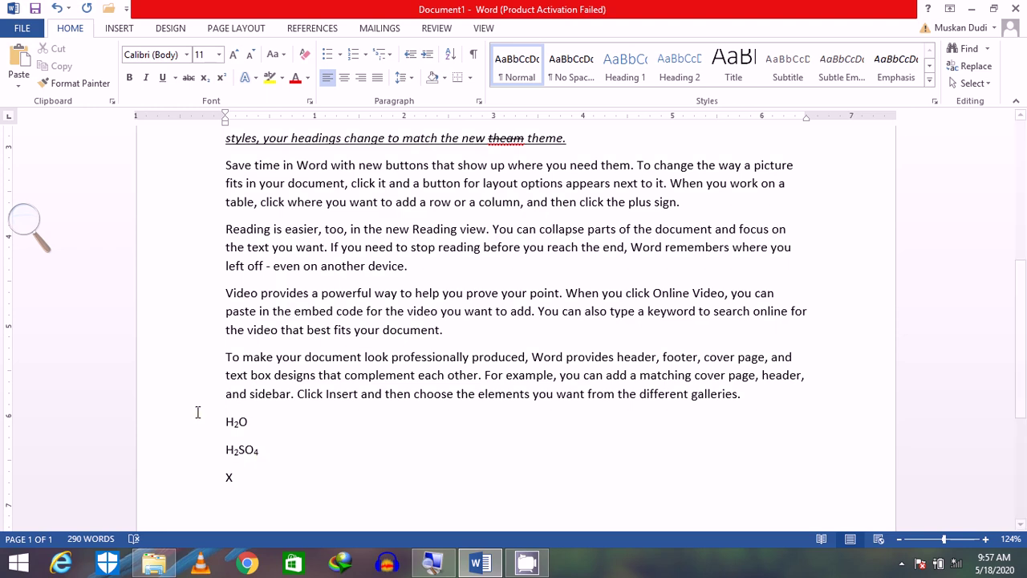
left_click(222, 79)
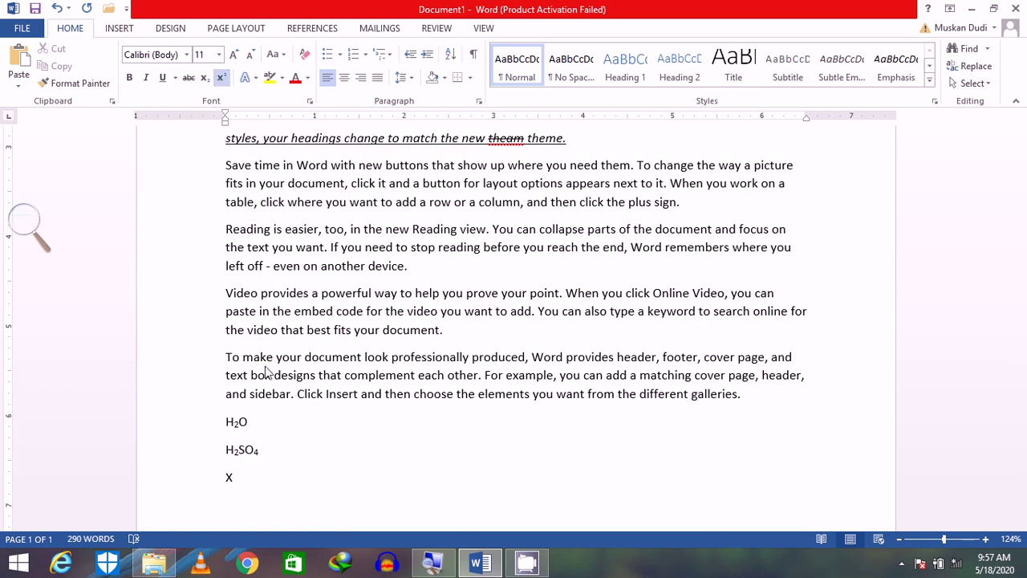
type("2")
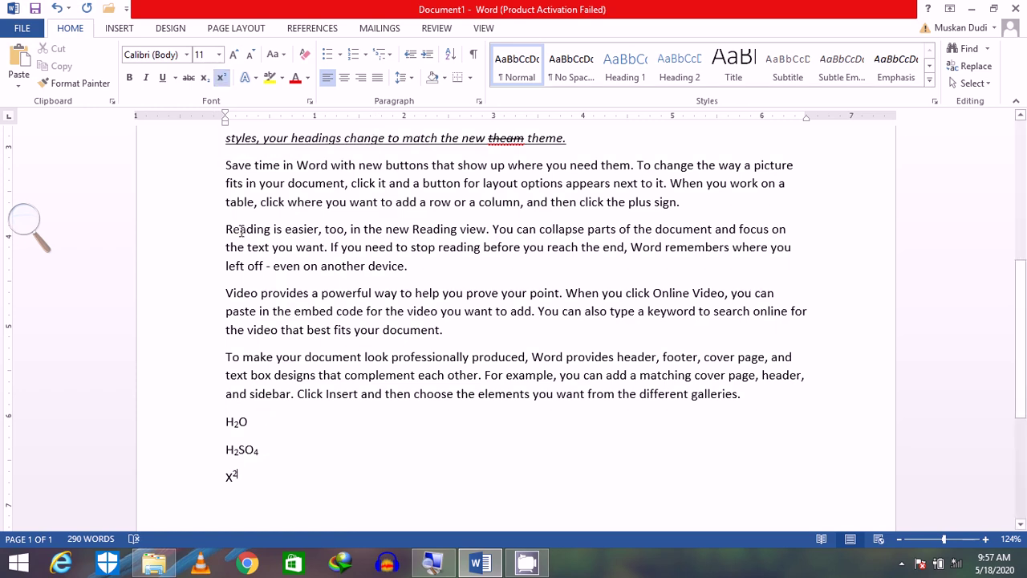
left_click(223, 79)
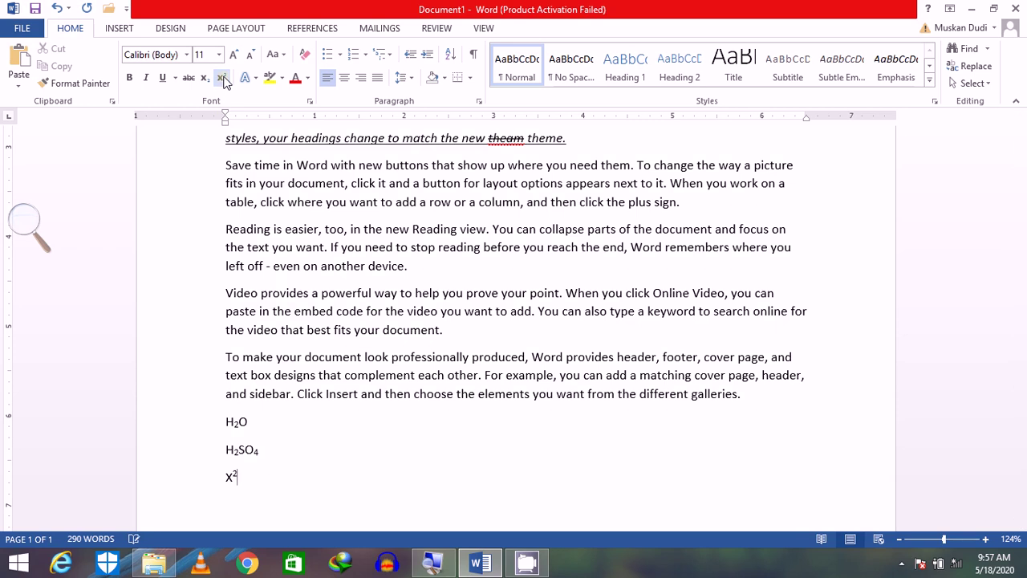
type("+2X+4=0")
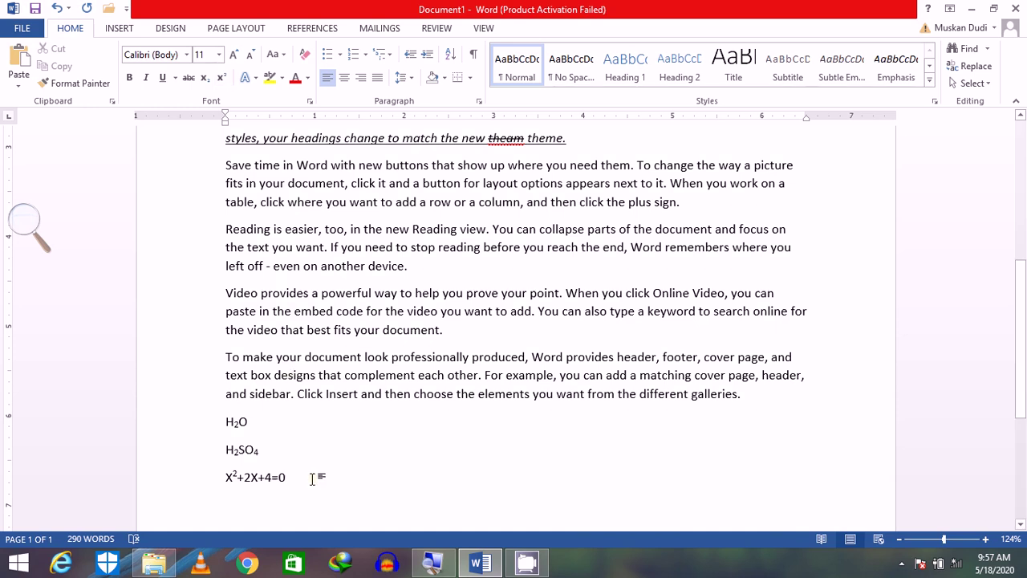
double_click(231, 468)
left_click(237, 475)
left_click_drag(238, 475, 232, 483)
left_click(318, 481)
left_click(74, 83)
left_click(74, 83)
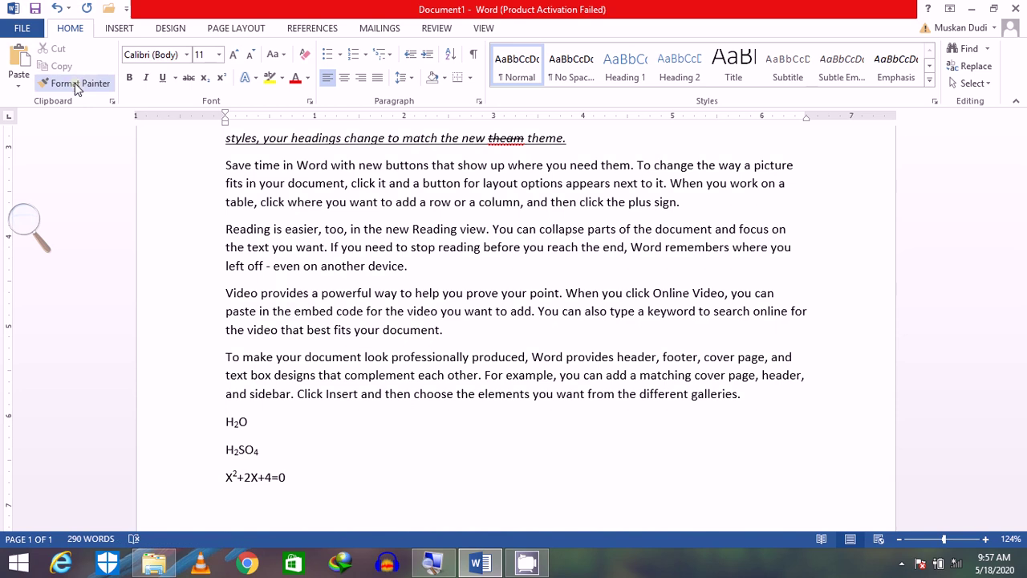
Select the large bold first paragraph, and the plain paragraph beginning "Save time in Word", to compare their formatting
scroll(1021, 250, "up", 1)
scroll(1021, 251, "up", 5)
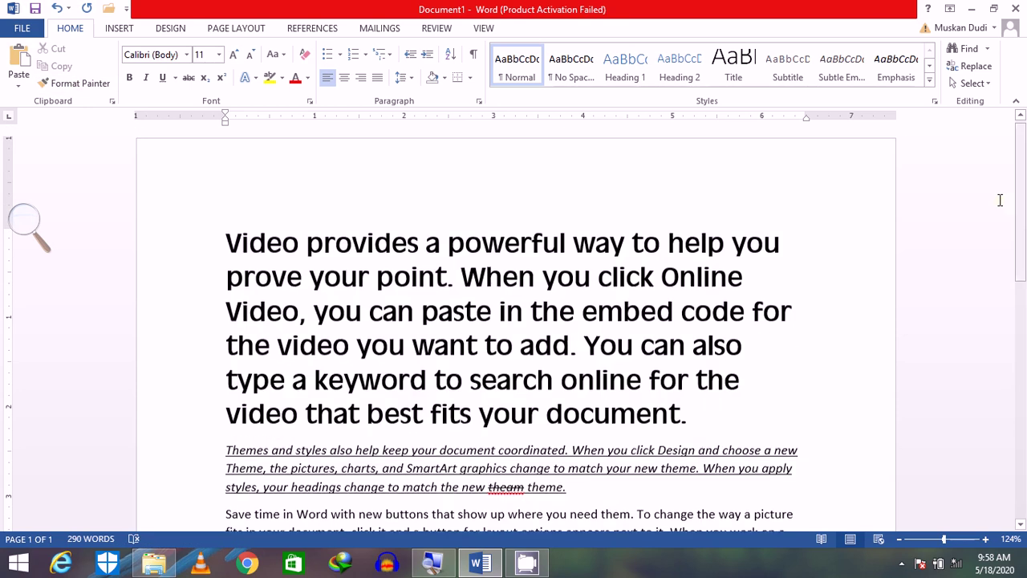
left_click(695, 414)
left_click_drag(691, 413, 226, 254)
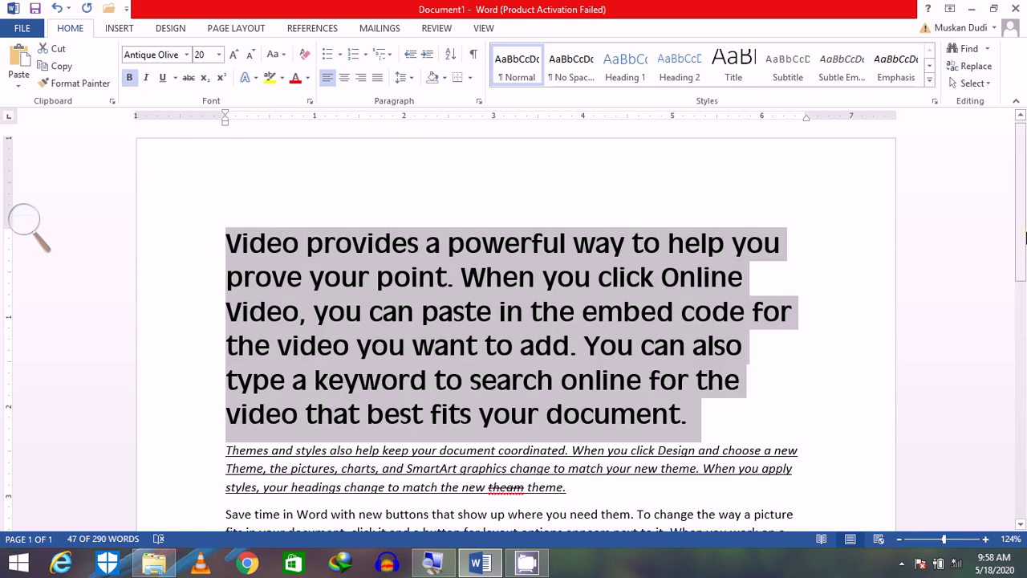
scroll(854, 317, "down", 3)
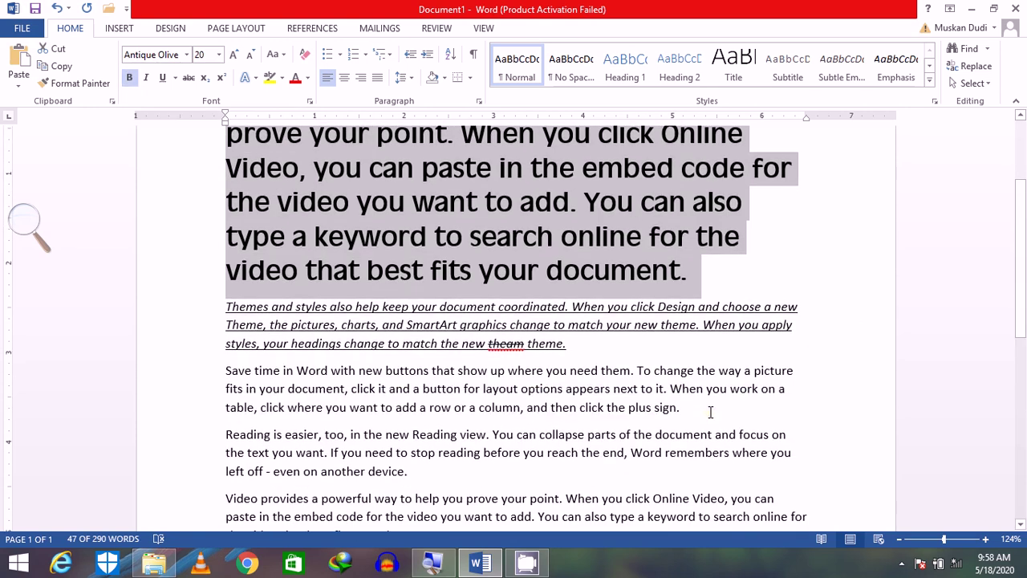
left_click_drag(682, 408, 166, 388)
left_click_drag(209, 360, 212, 366)
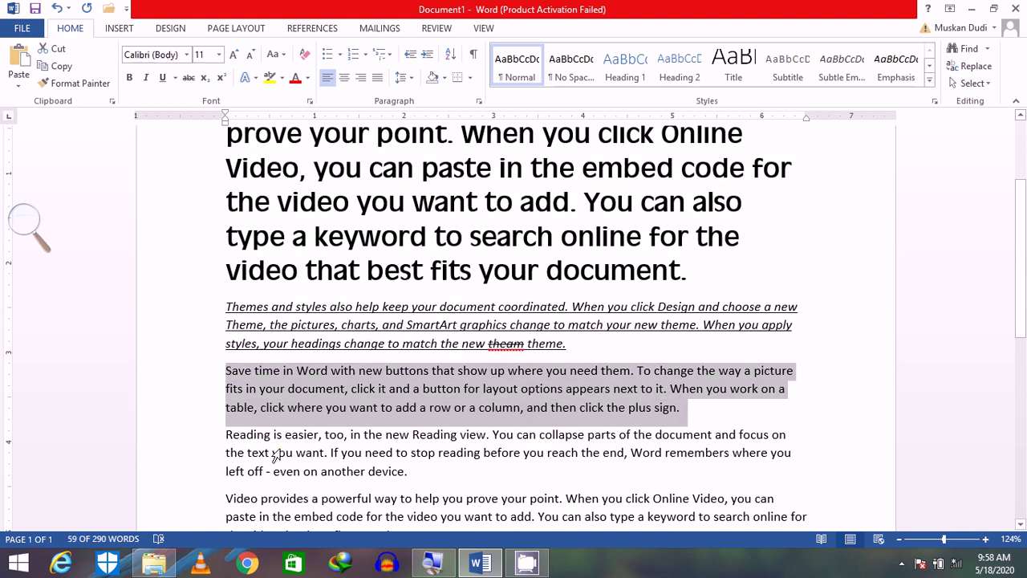
Copy the first paragraph's formatting onto the paragraph beginning "Save time in Word" with Format Painter
mouse_move(689, 271)
left_mouse_down()
mouse_move(406, 222)
mouse_move(321, 185)
mouse_move(337, 77)
mouse_move(185, 311)
mouse_move(229, 241)
left_mouse_up()
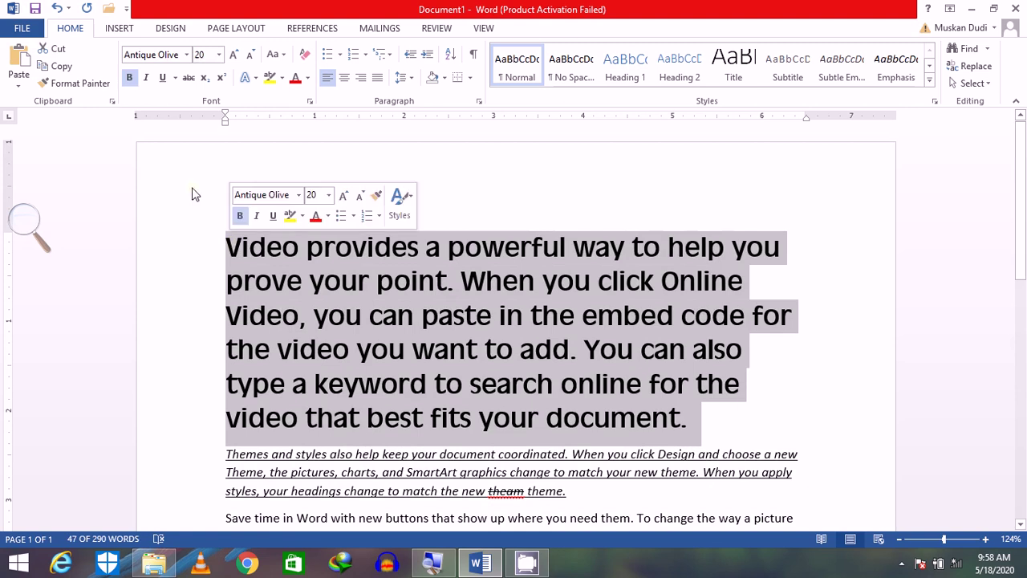
left_click(103, 86)
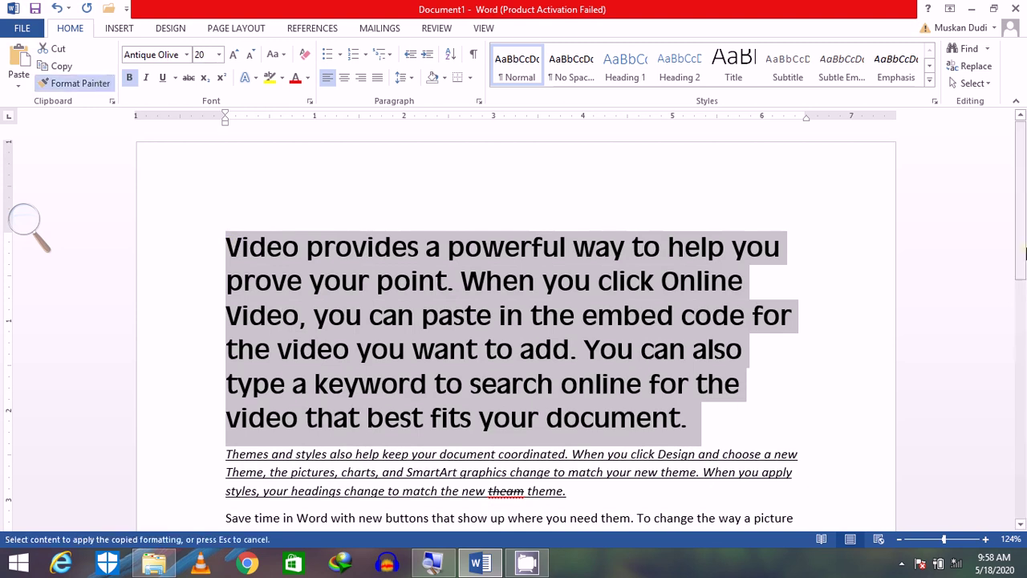
scroll(1024, 317, "down", 2)
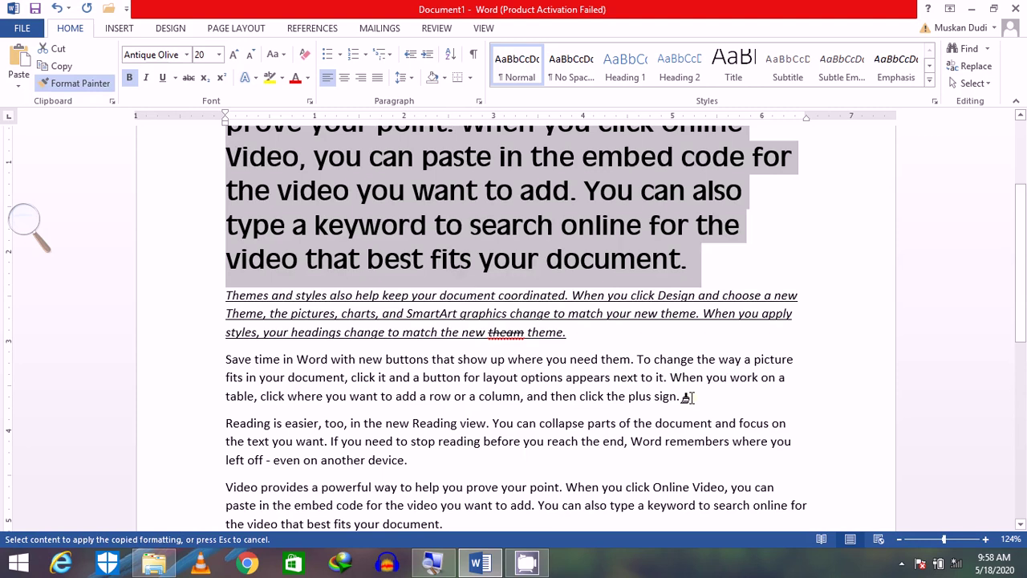
mouse_move(688, 397)
left_mouse_down()
mouse_move(161, 356)
mouse_move(188, 354)
left_mouse_up()
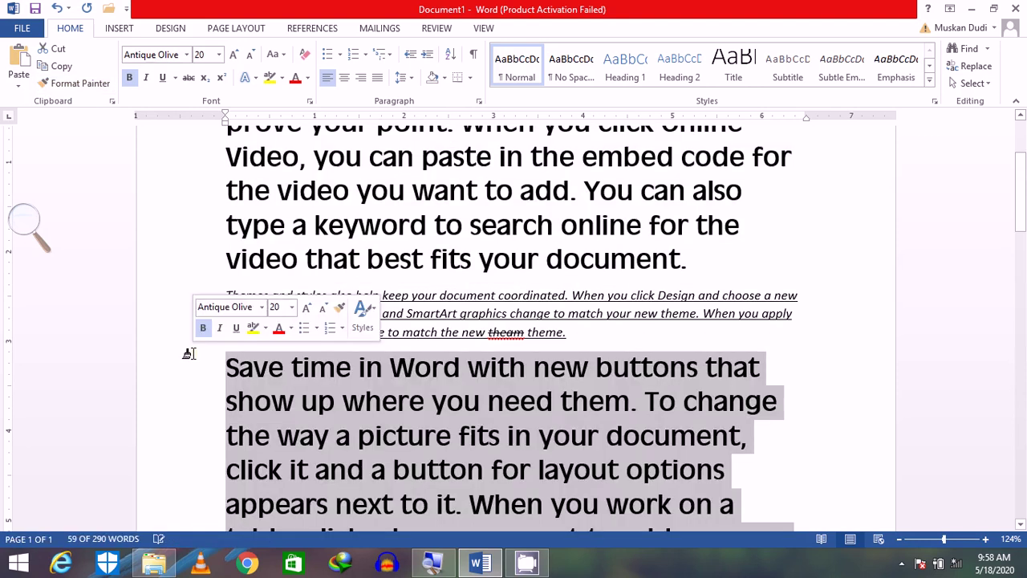
Insert a new line above the first paragraph and enter the heading "Paragraph 1" on it
mouse_move(1022, 225)
left_mouse_down()
mouse_move(1022, 253)
mouse_move(1023, 195)
mouse_move(1024, 226)
left_mouse_up()
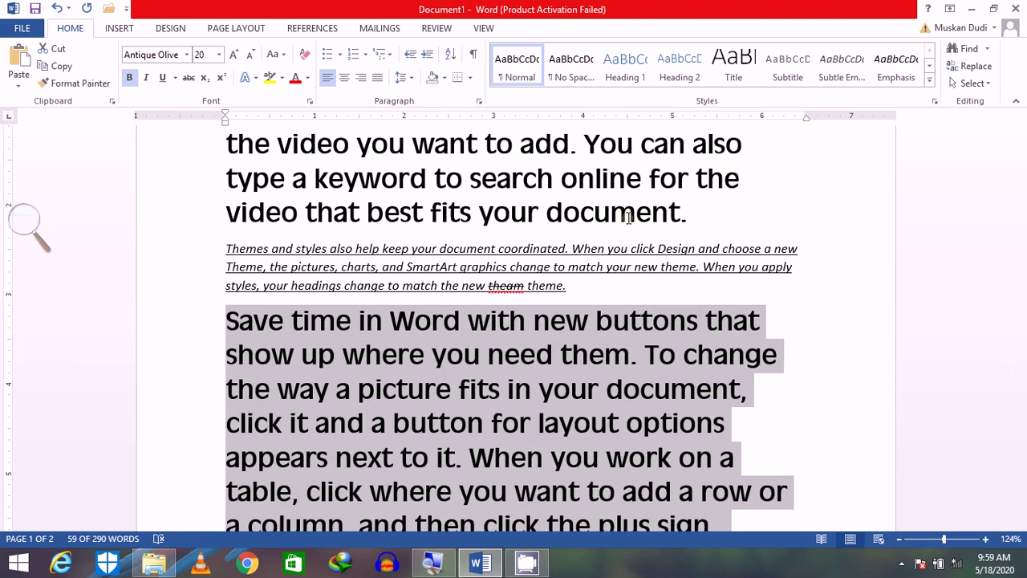
left_click_drag(1022, 237, 1023, 215)
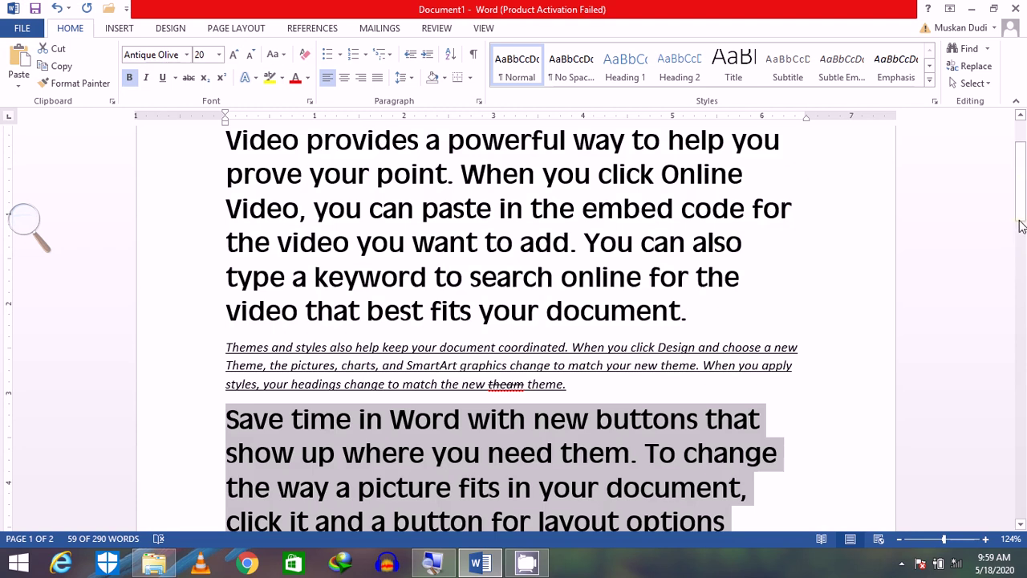
left_click_drag(1024, 186, 1020, 138)
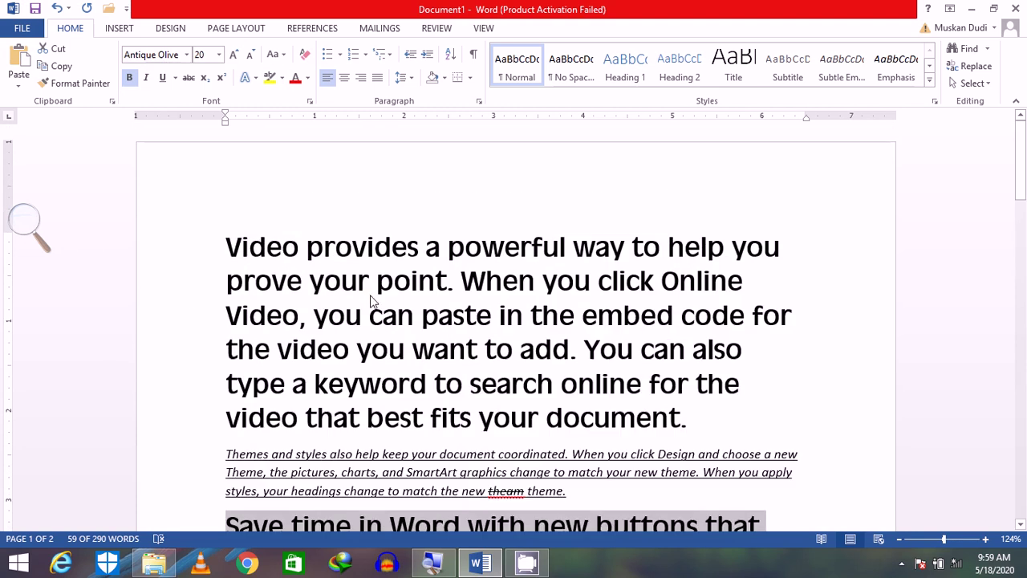
left_click(230, 246)
key("Return")
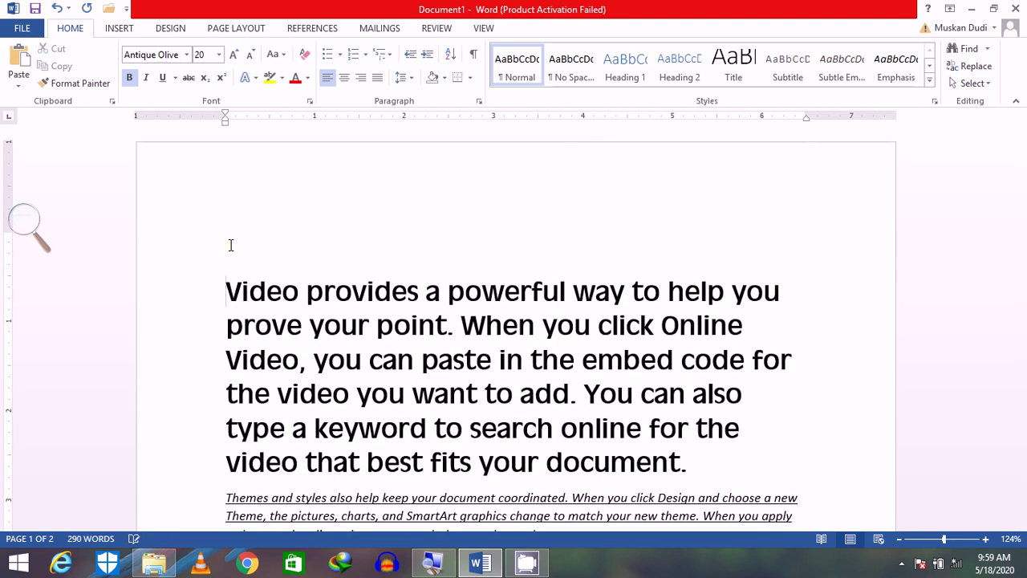
type("Paragra")
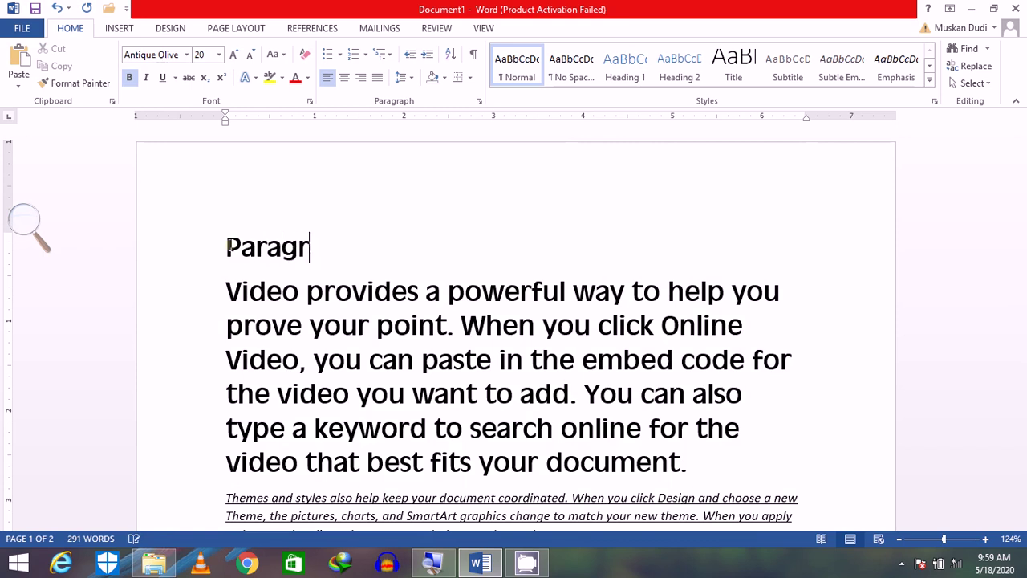
type("ph")
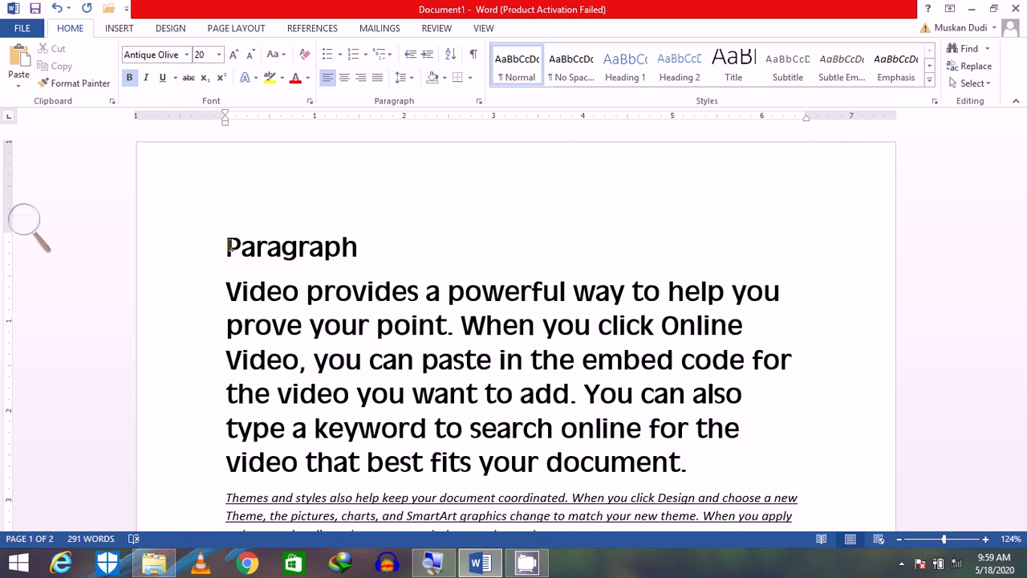
type(" 1")
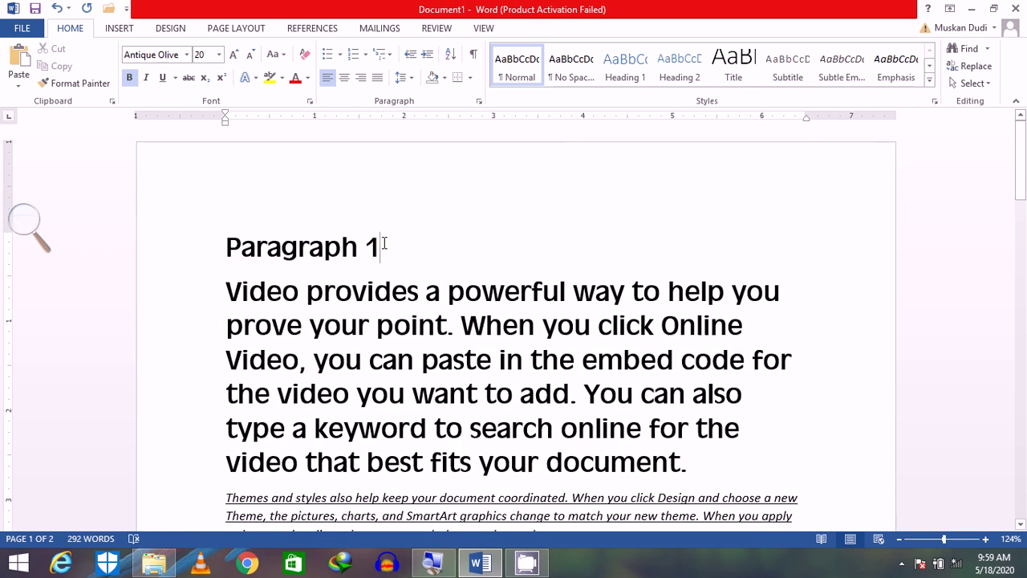
Grow the "Paragraph 1" heading's font stepwise to size 72 and shrink it back to 36
left_click_drag(383, 241, 228, 232)
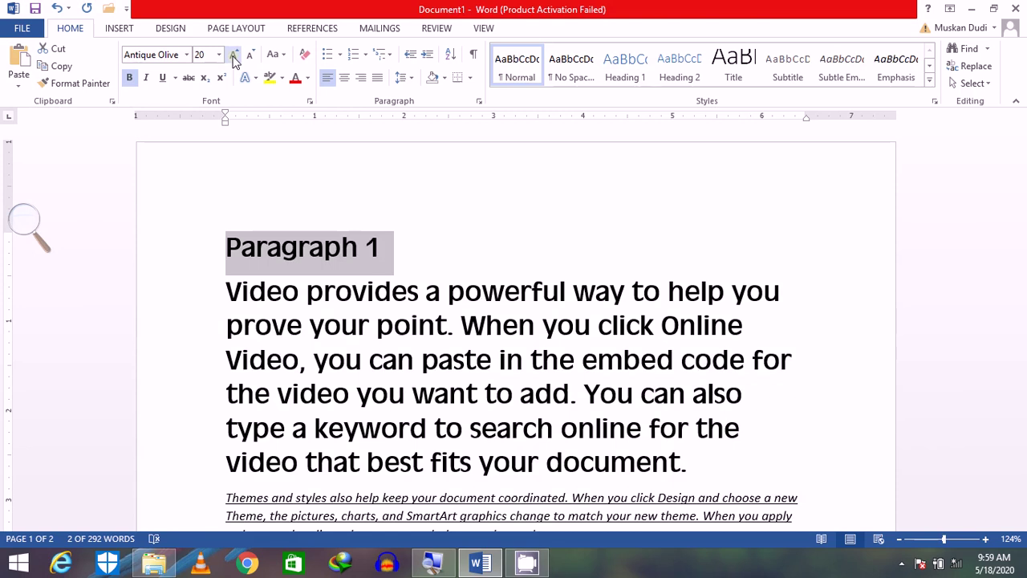
left_click(233, 55)
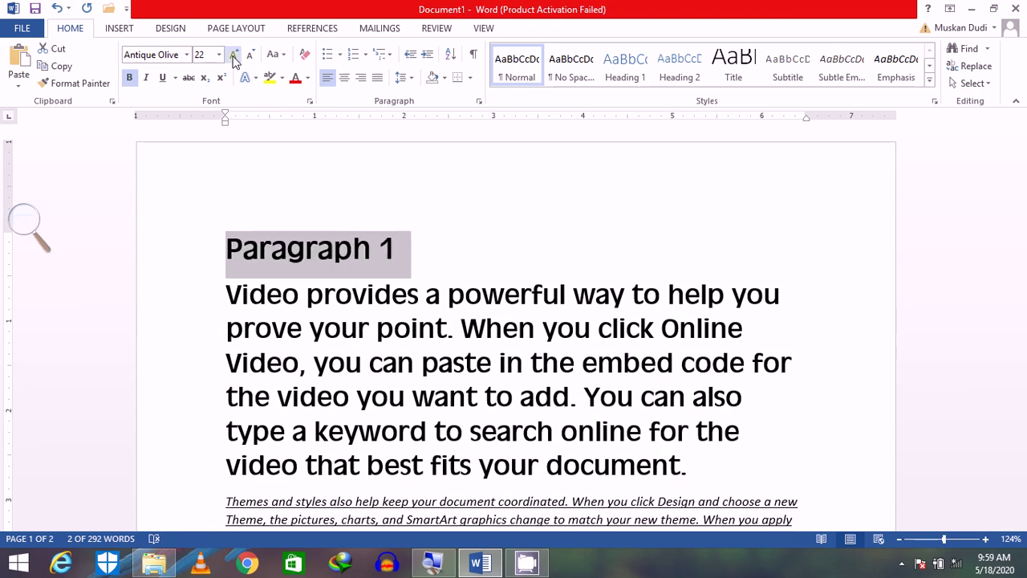
left_click(233, 54)
left_click(234, 54)
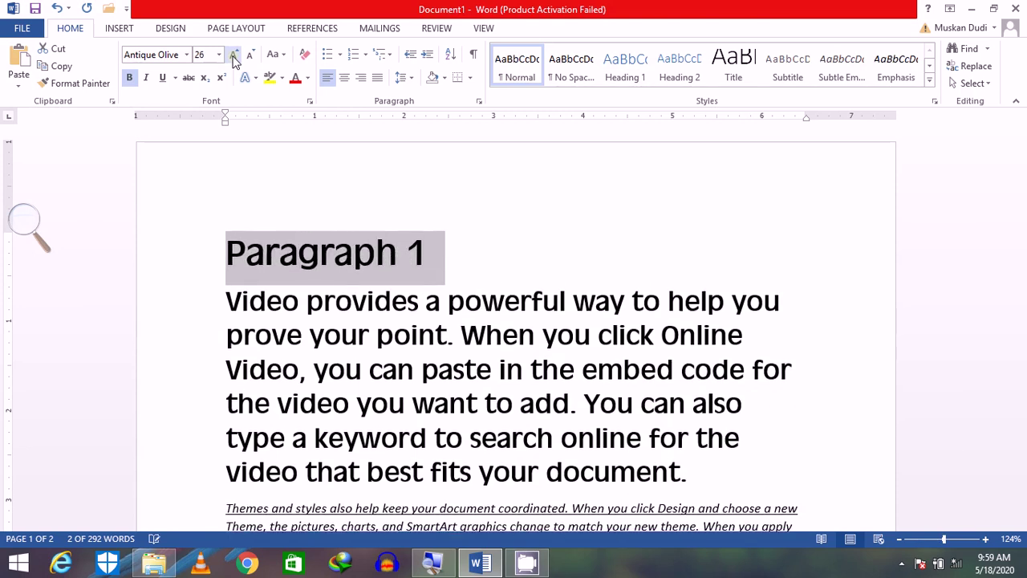
left_click(233, 55)
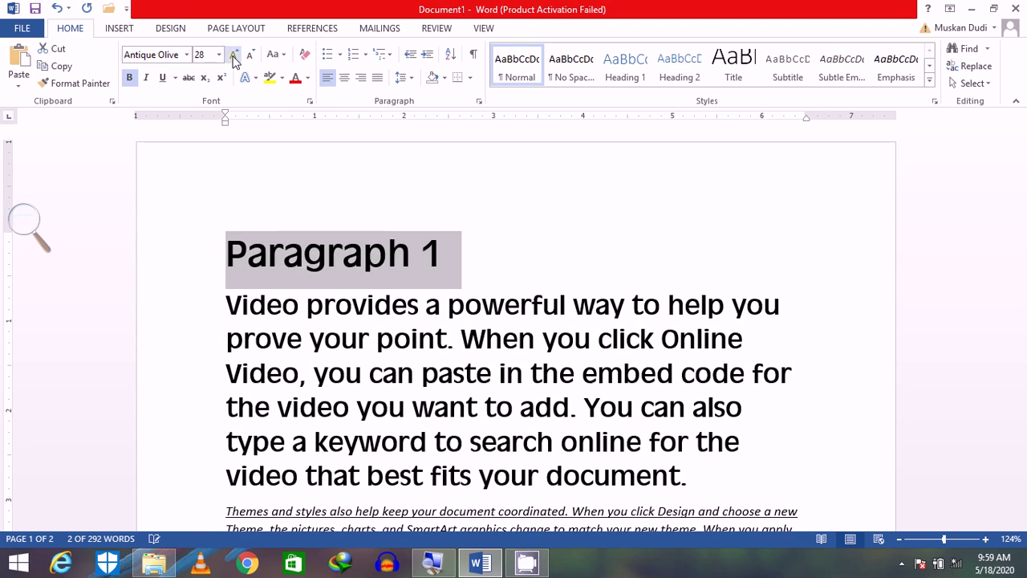
left_click(233, 54)
left_click(234, 54)
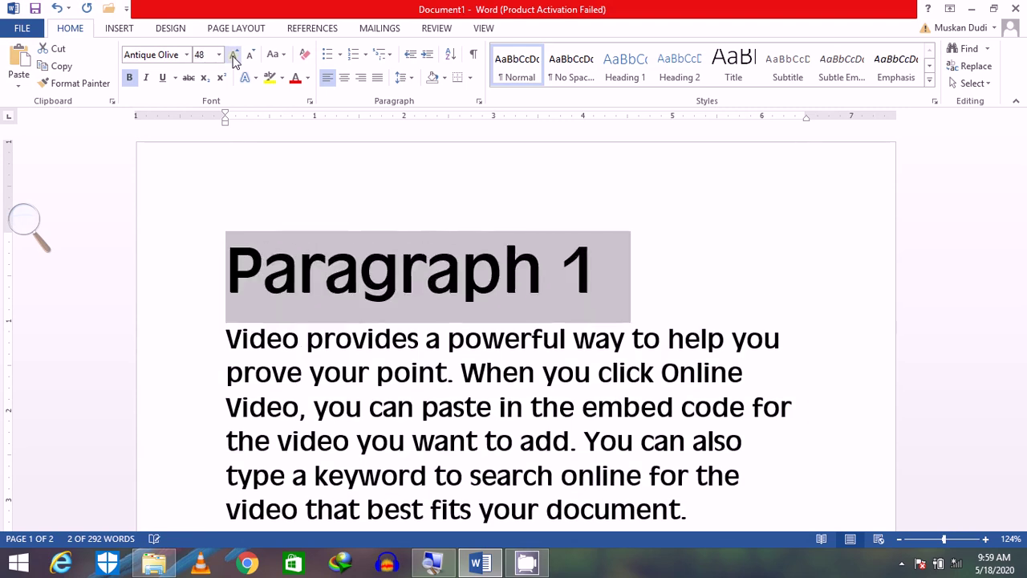
left_click(234, 54)
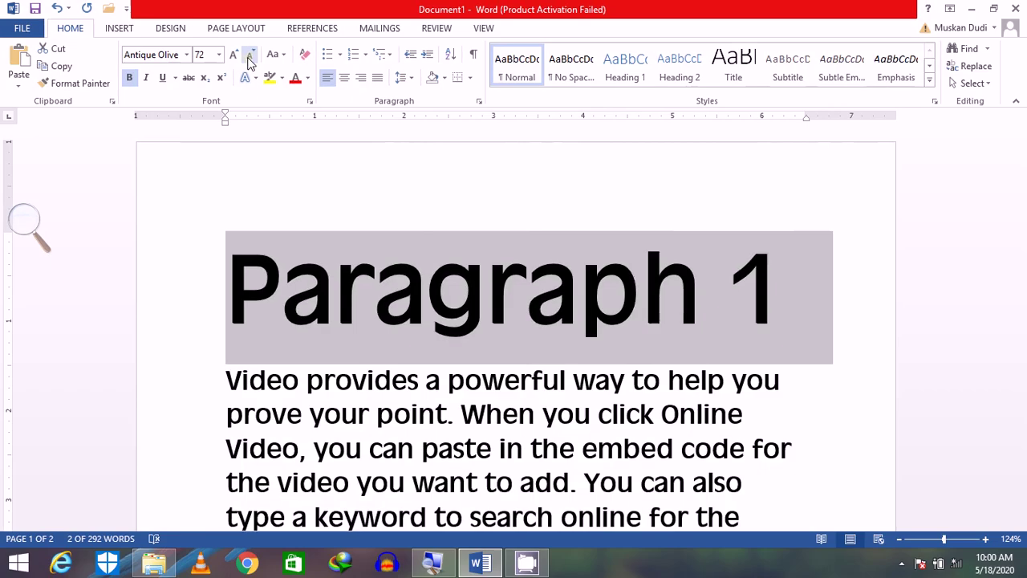
left_click(249, 58)
left_click(249, 58)
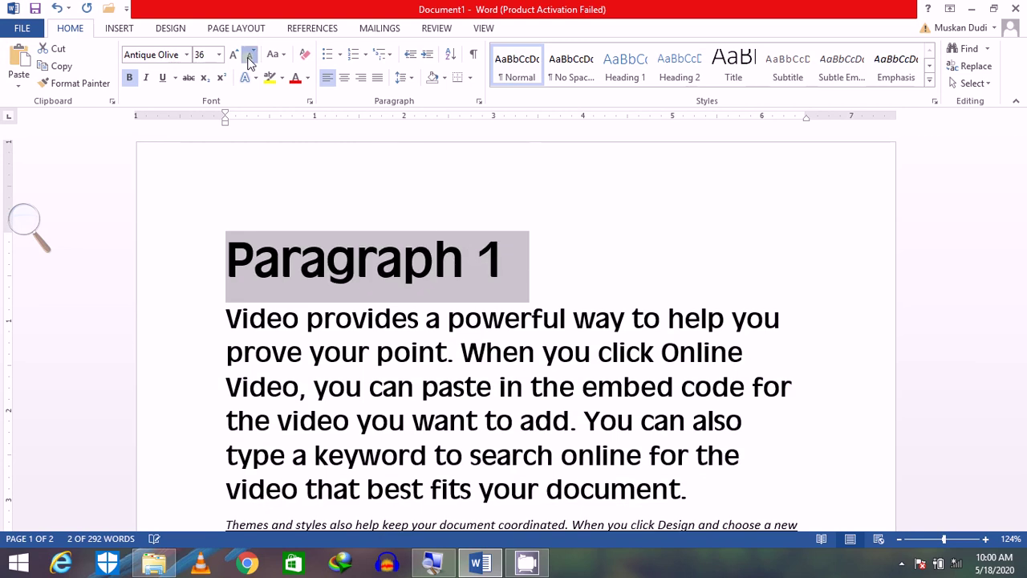
Shrink the "Paragraph 1" heading's font stepwise to size 18
left_click(249, 56)
left_click(249, 56)
left_click(249, 56)
left_click(249, 60)
left_click(250, 60)
left_click(250, 60)
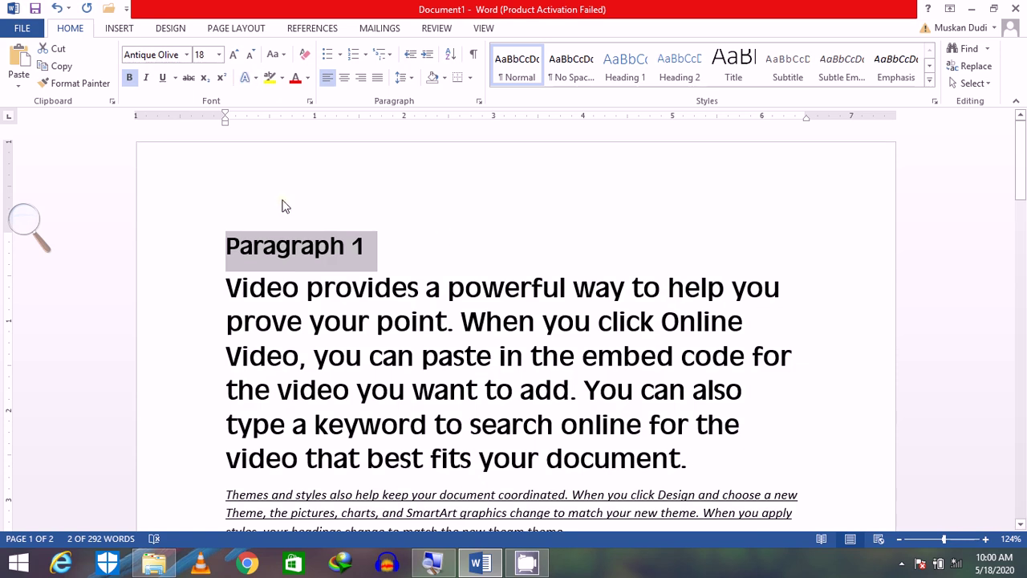
Apply the blue text effect with reflection to the large bold paragraph beginning "Video provides", and review the other text effects
left_click_drag(692, 464, 226, 462)
left_click_drag(269, 385, 225, 288)
left_click(256, 78)
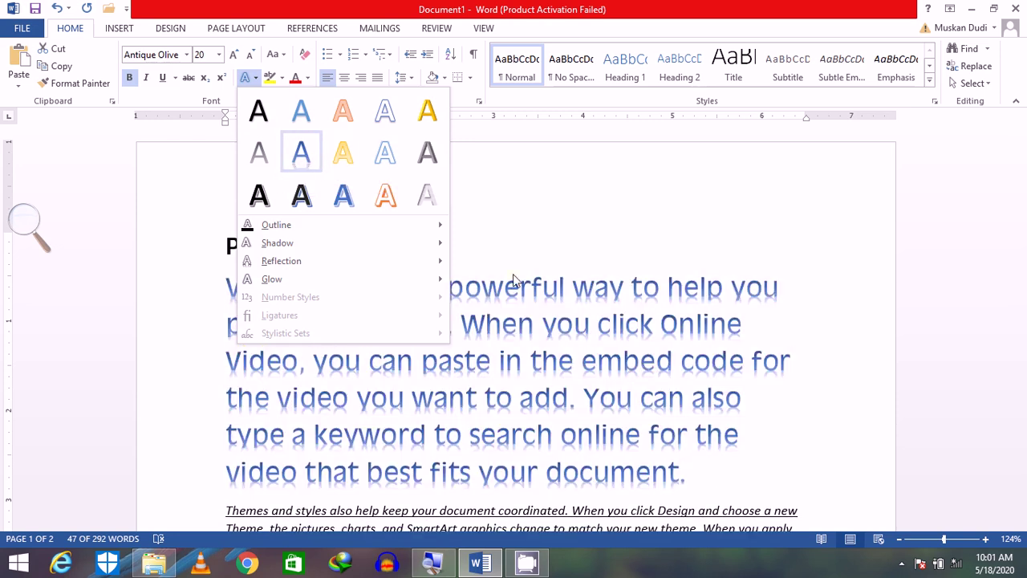
left_click(590, 247)
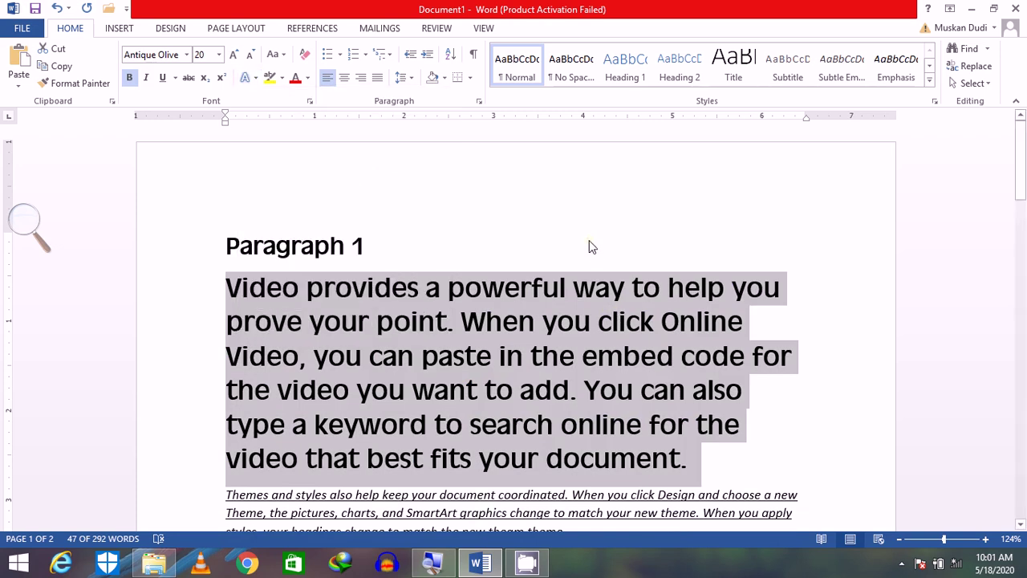
left_click(253, 77)
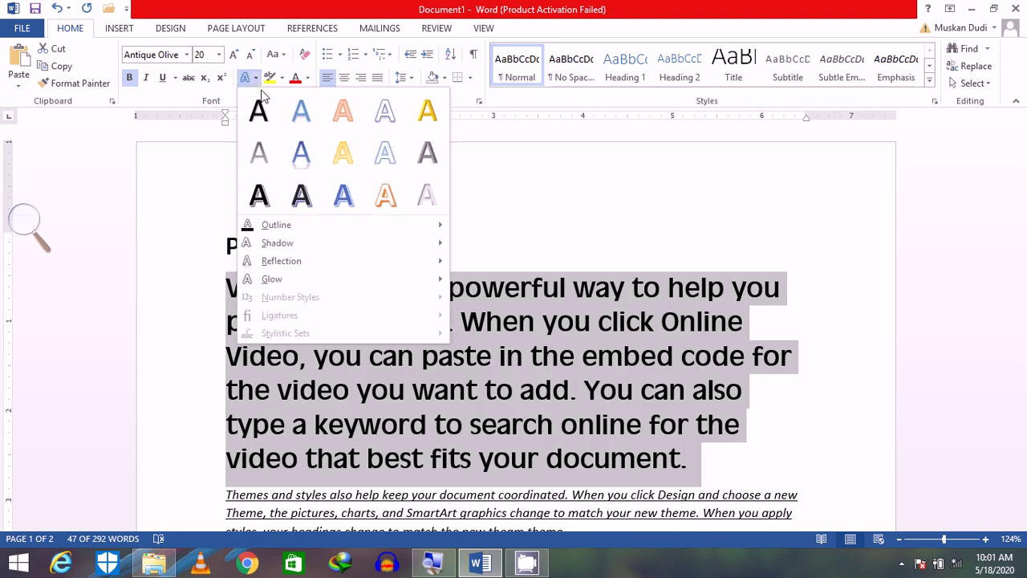
left_click(301, 159)
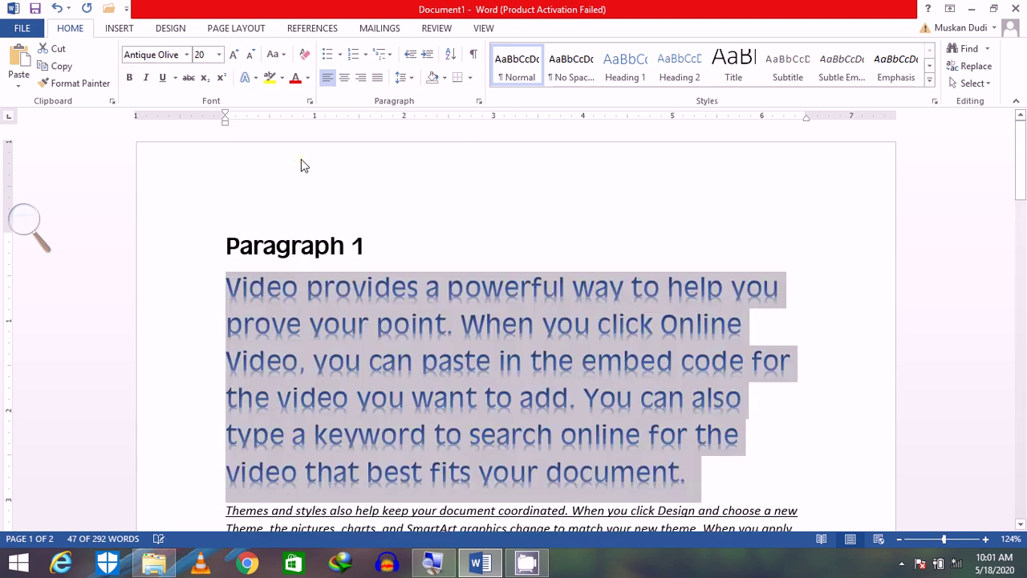
left_click(549, 243)
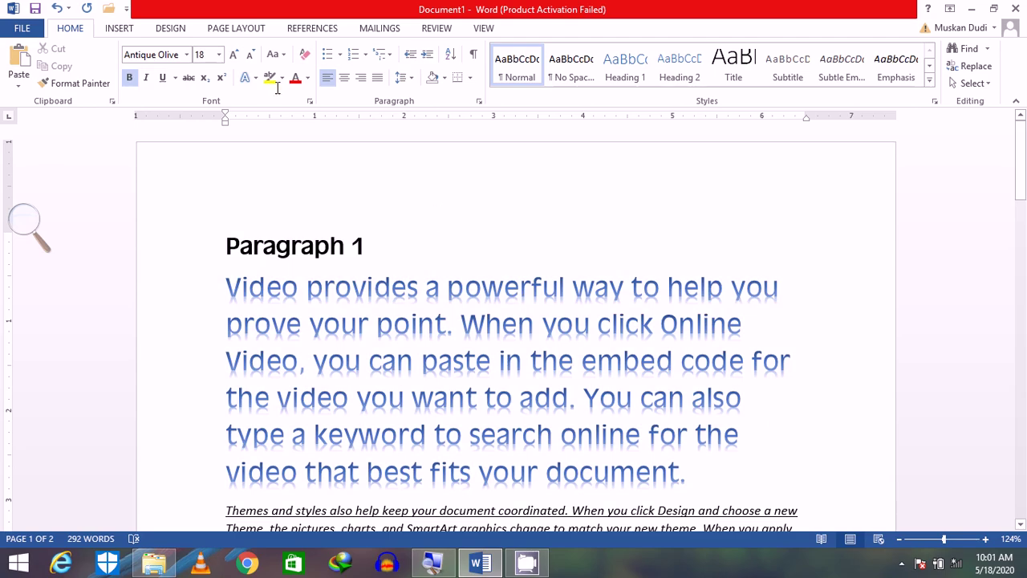
left_click(254, 77)
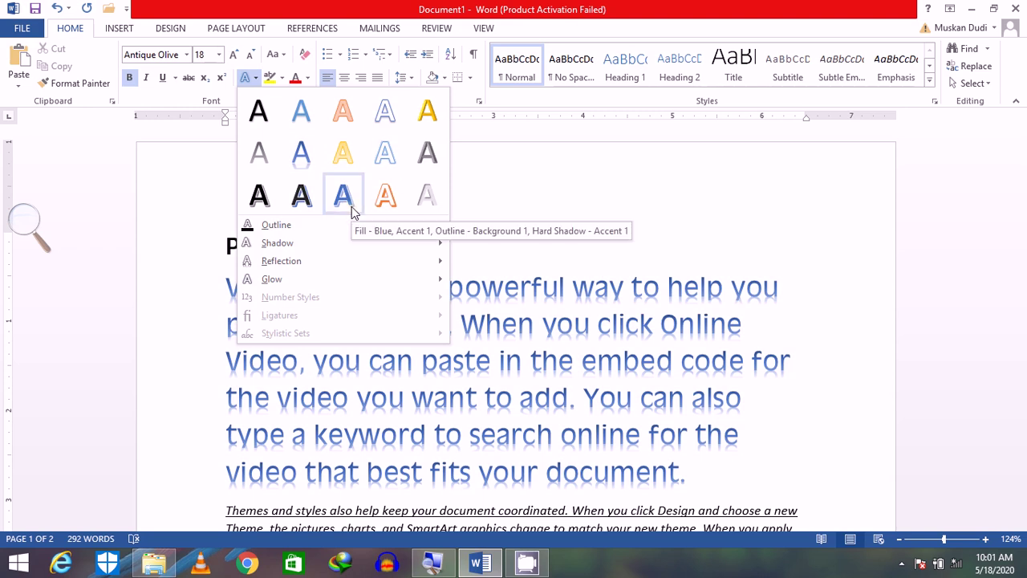
left_click(539, 190)
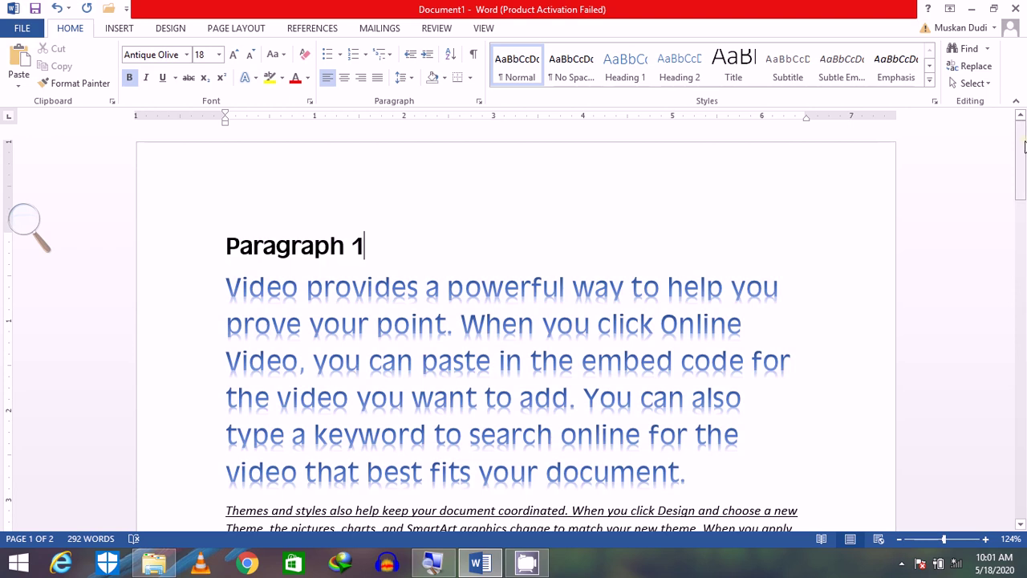
Highlight the italic underlined paragraph beginning "Themes and styles" in yellow
left_click_drag(1024, 145, 1023, 221)
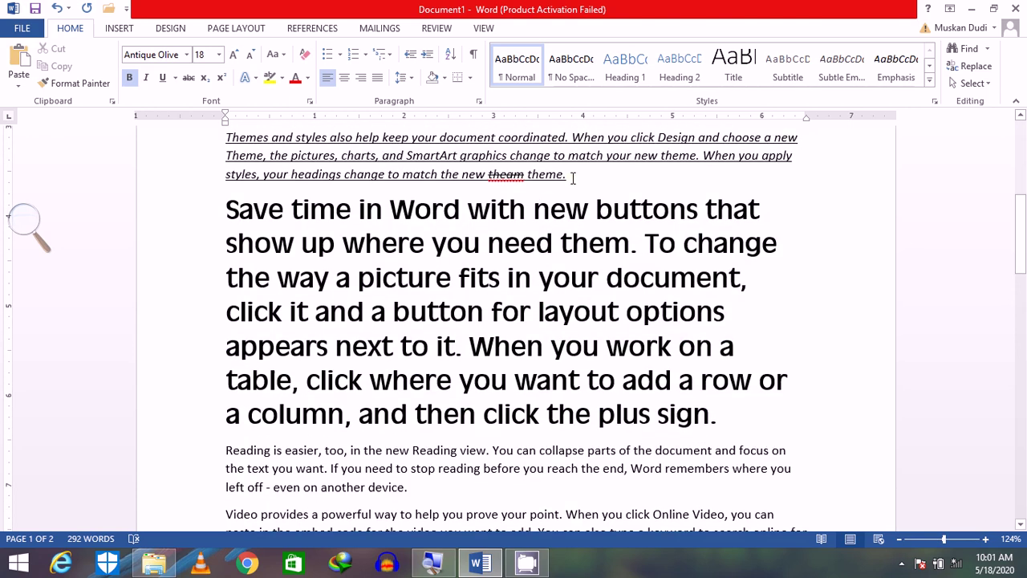
left_click_drag(567, 176, 206, 133)
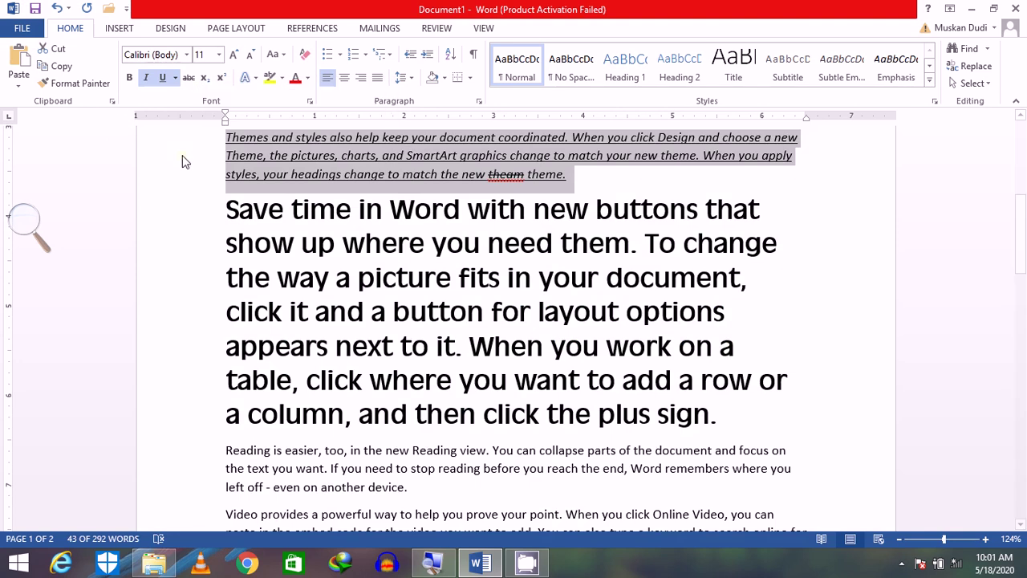
left_click(270, 78)
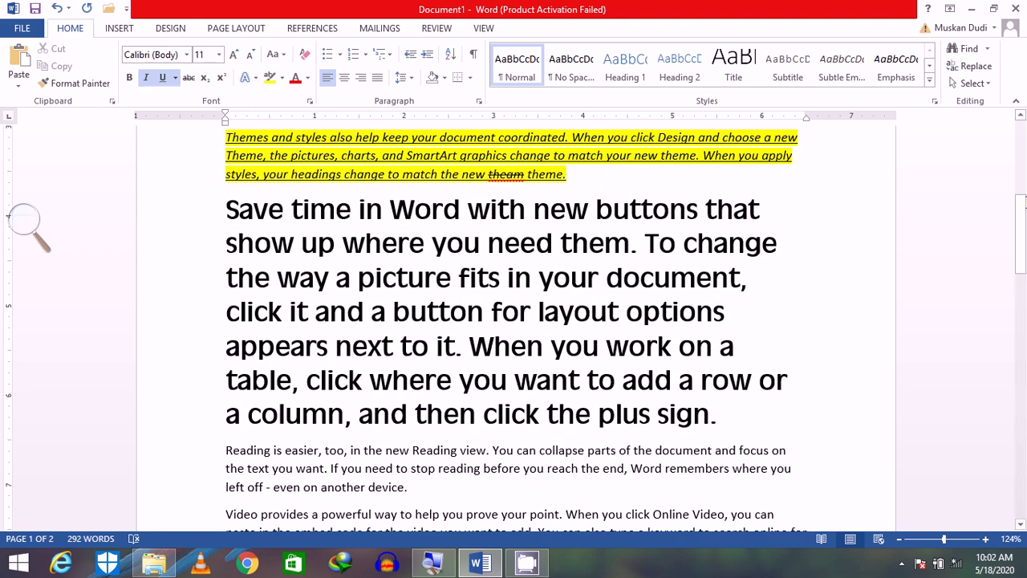
left_click_drag(1025, 226, 1026, 222)
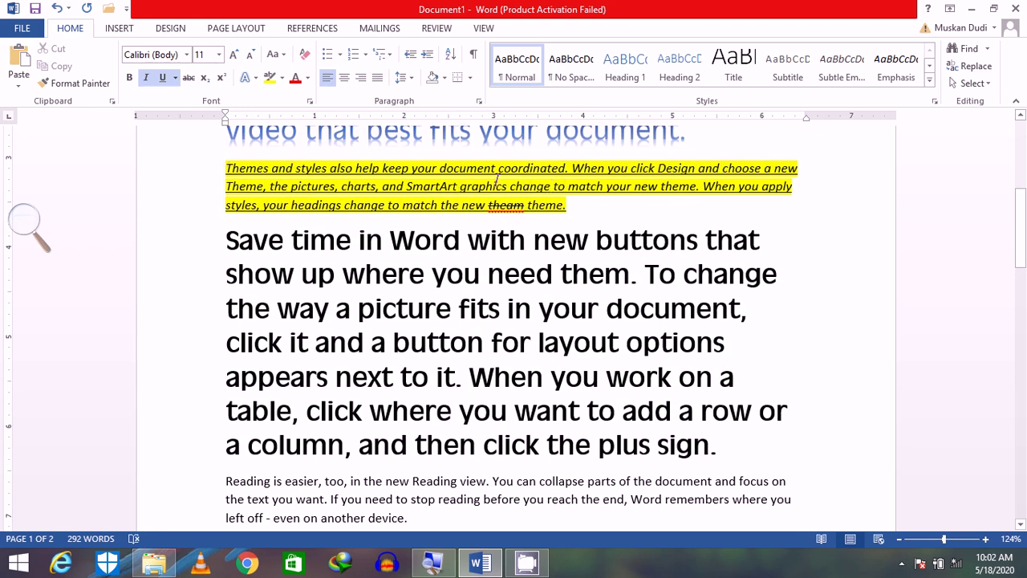
Undo the yellow highlight on the "Themes and styles" paragraph and the blue text effect on the "Video provides" paragraph
left_click_drag(578, 205, 195, 157)
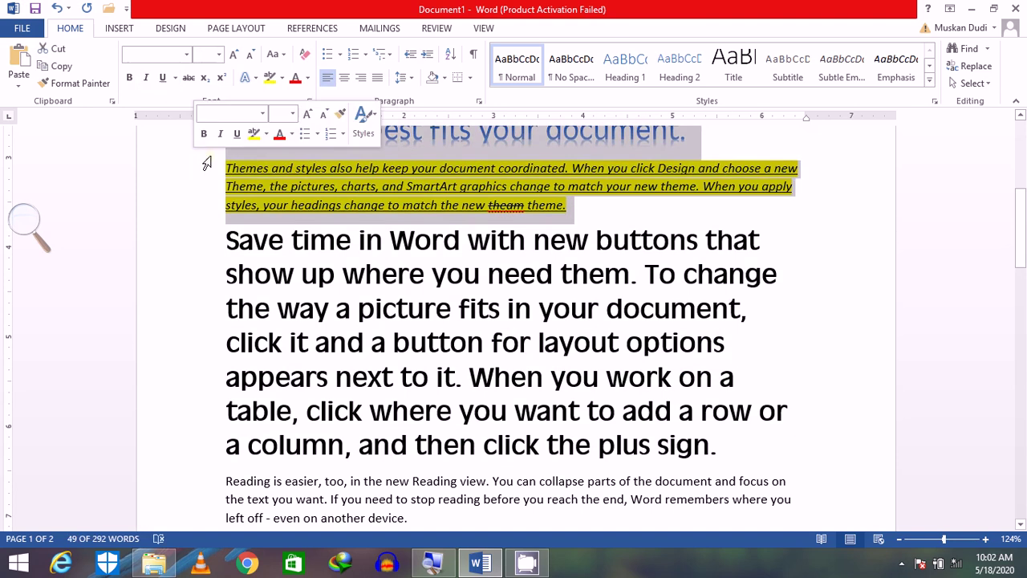
double_click(206, 164)
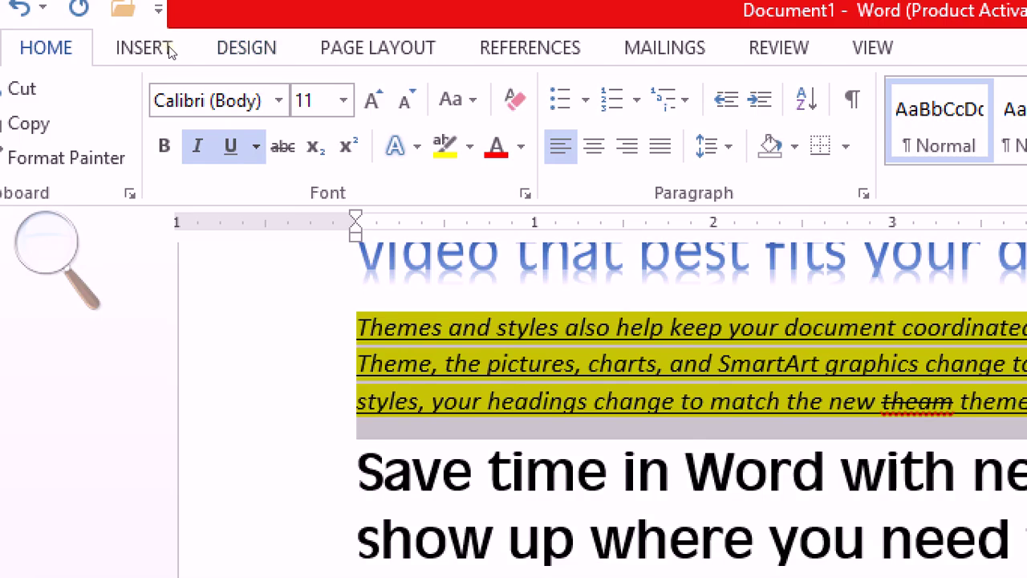
type("z")
key("ctrl+z")
key("ctrl+z")
key("alt")
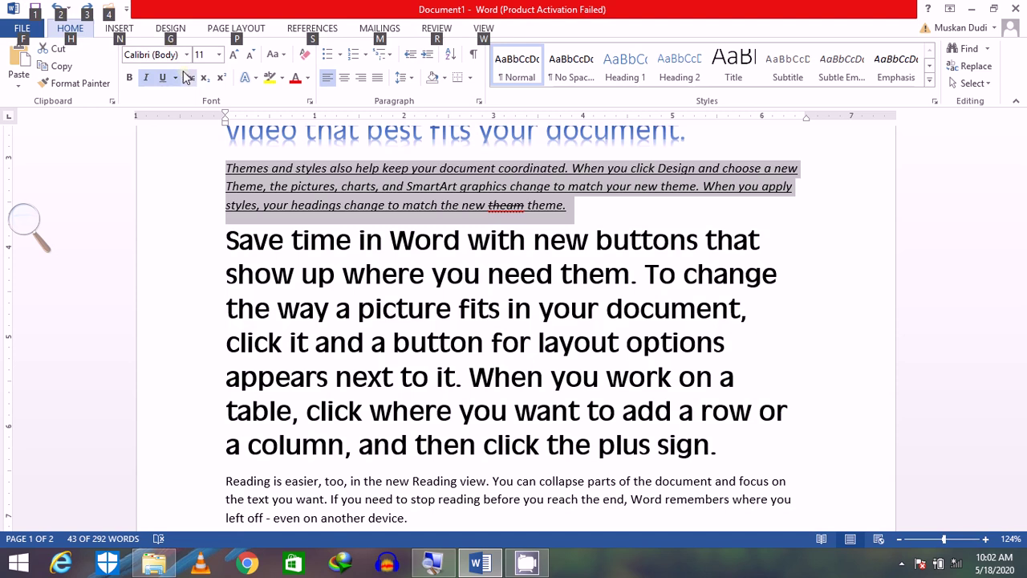
key("alt")
left_click(57, 10)
left_click(58, 9)
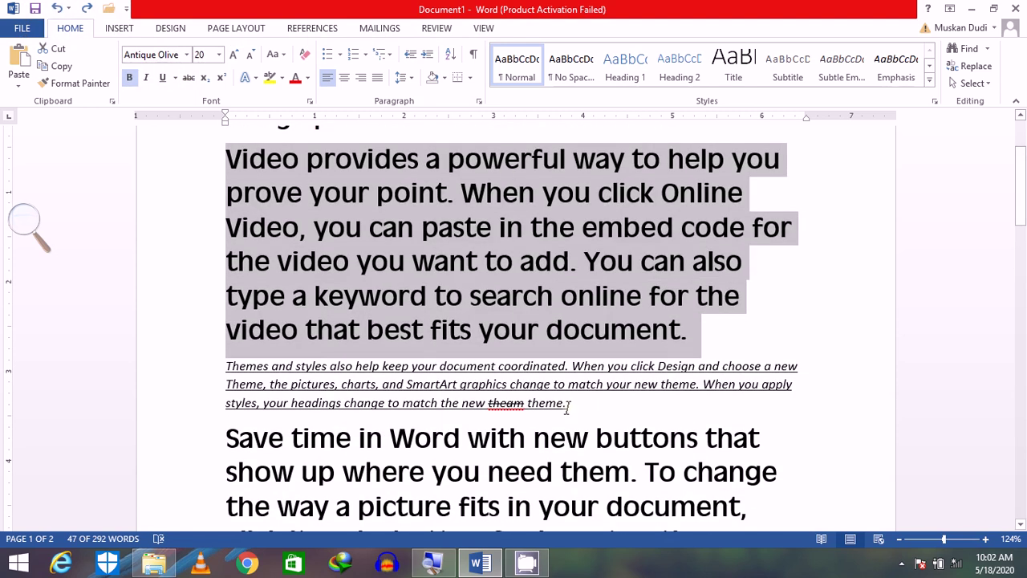
Highlight the italic underlined paragraph beginning "Themes and styles" in turquoise
left_click_drag(577, 405, 203, 365)
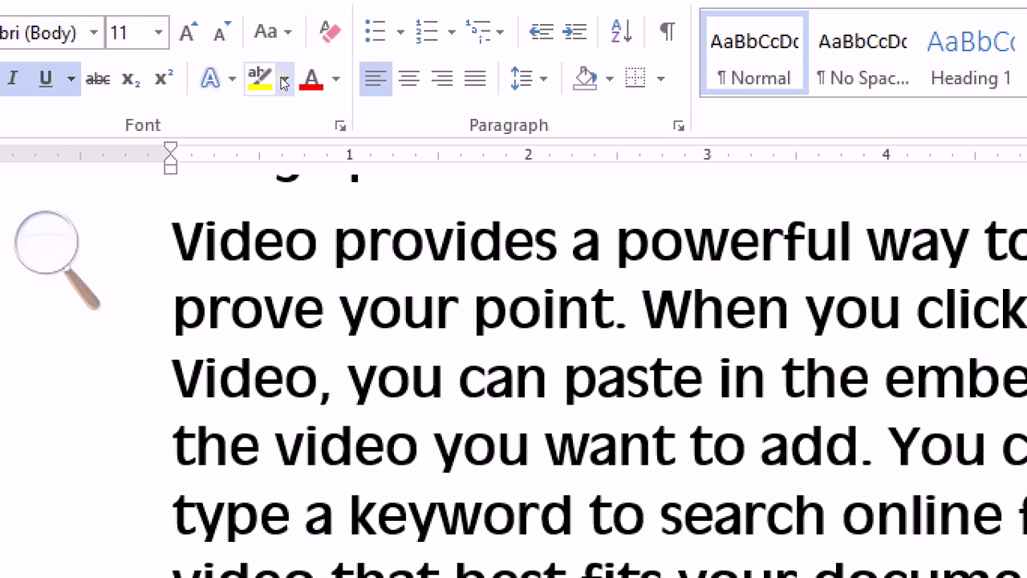
left_click(285, 84)
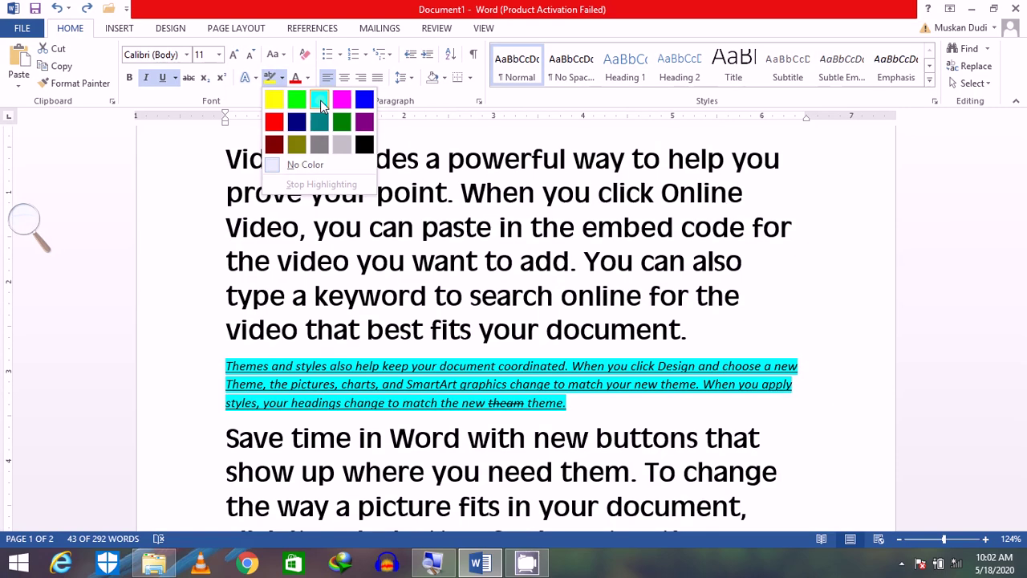
left_click(320, 100)
key("Left")
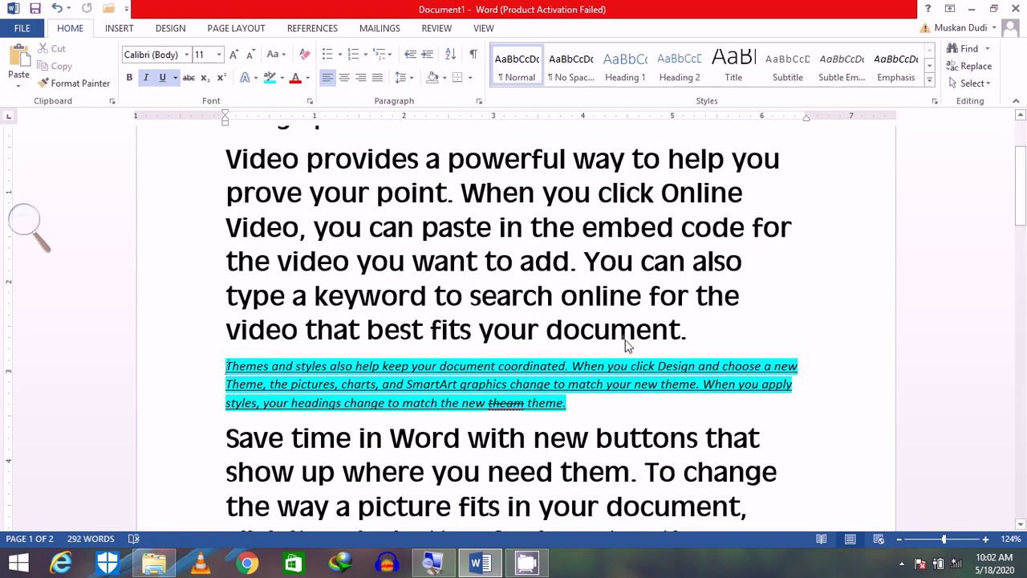
left_click(714, 322)
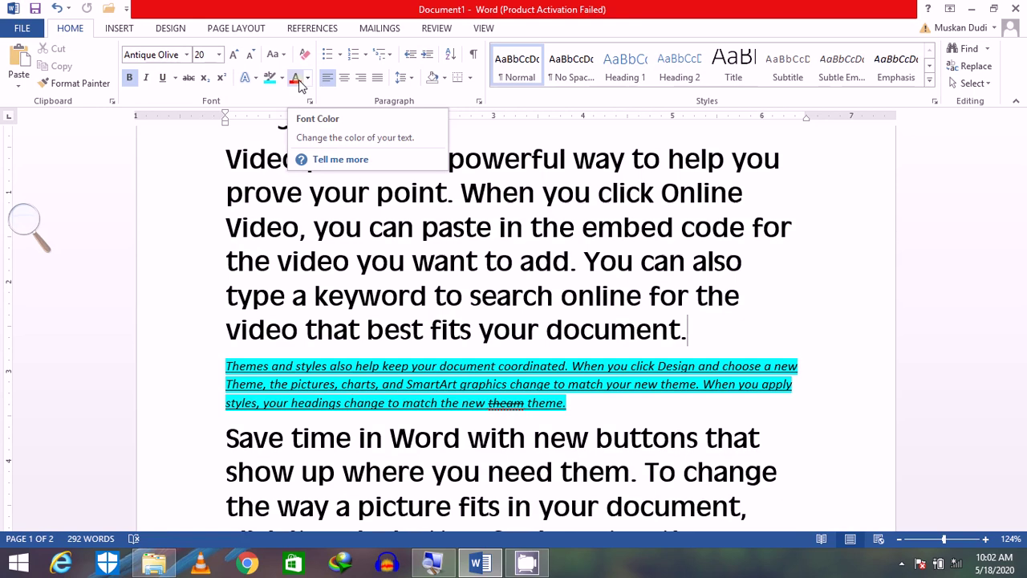
Change the font color of the large bold paragraph beginning "Video provides" to a dark orange theme color
triple_click(443, 273)
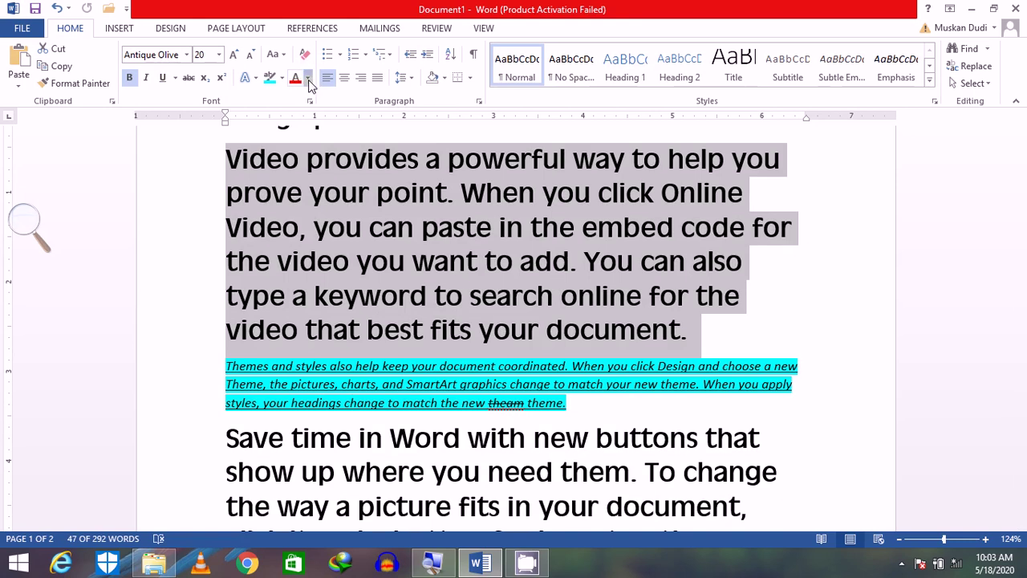
left_click(308, 79)
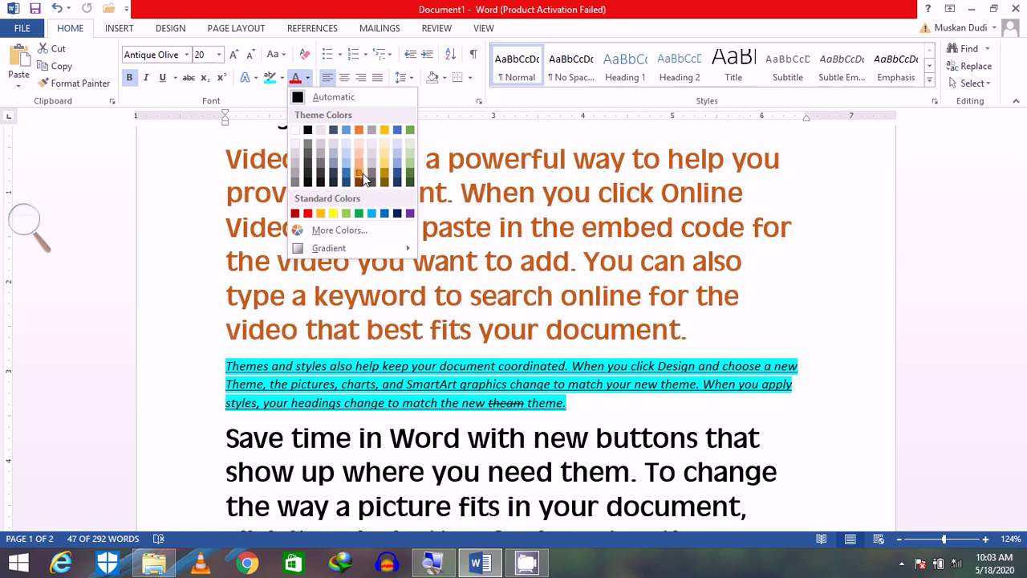
left_click(363, 173)
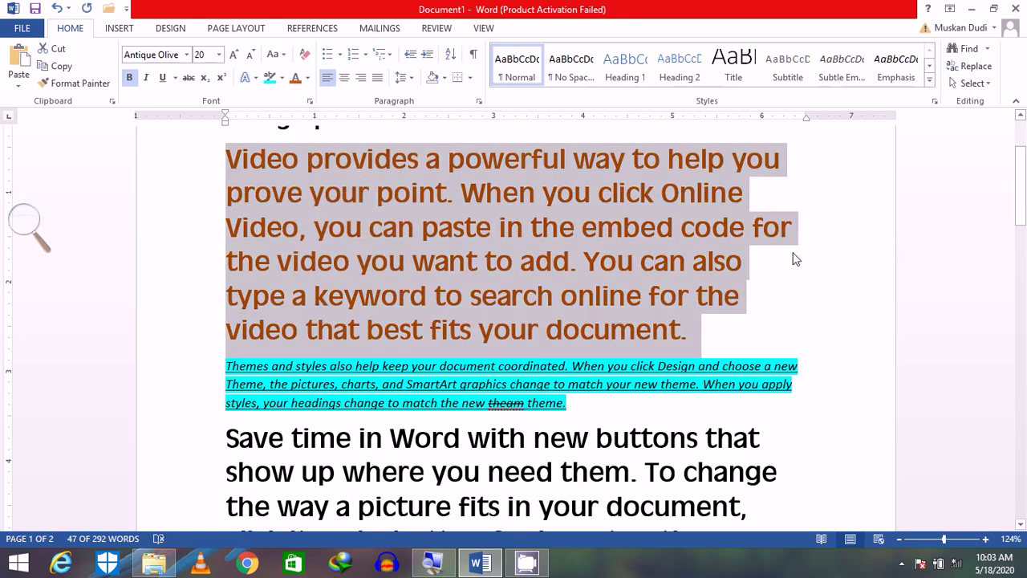
left_click(799, 266)
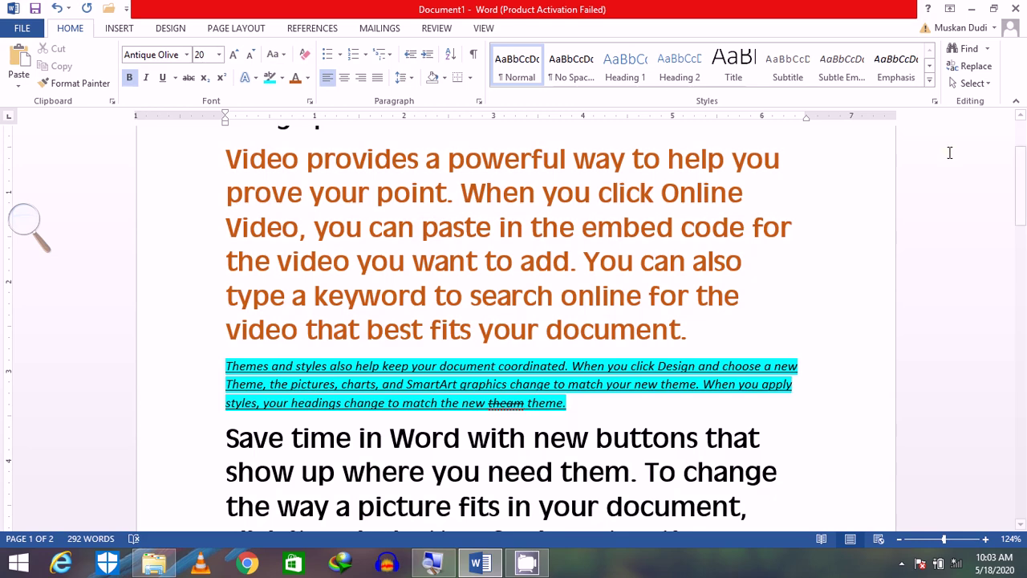
Add the line "Hello everyone" below the equation X²+2X+4=0 on the second page
scroll(1023, 210, "down", 10)
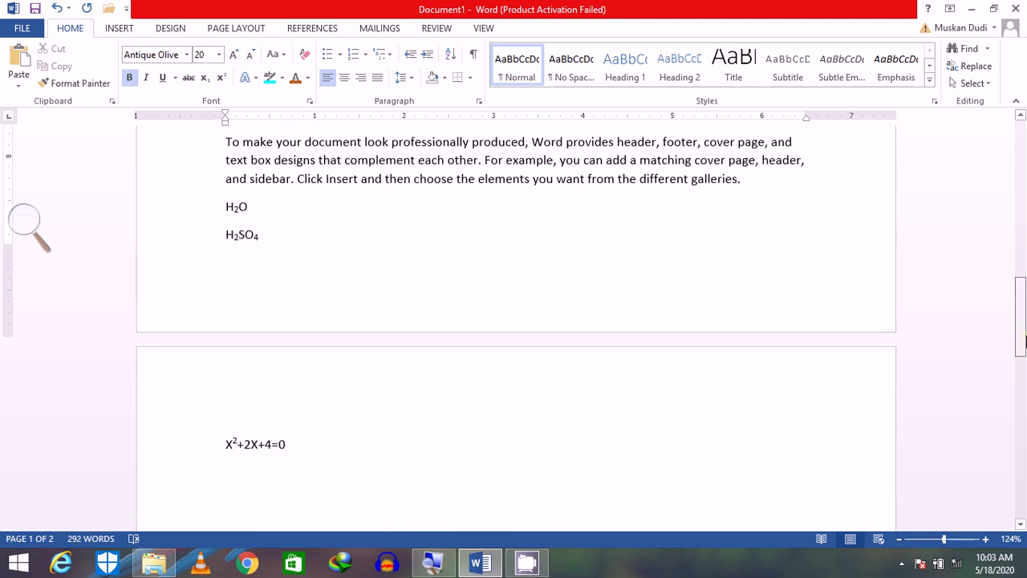
left_click(381, 428)
key("Return")
type("hello ")
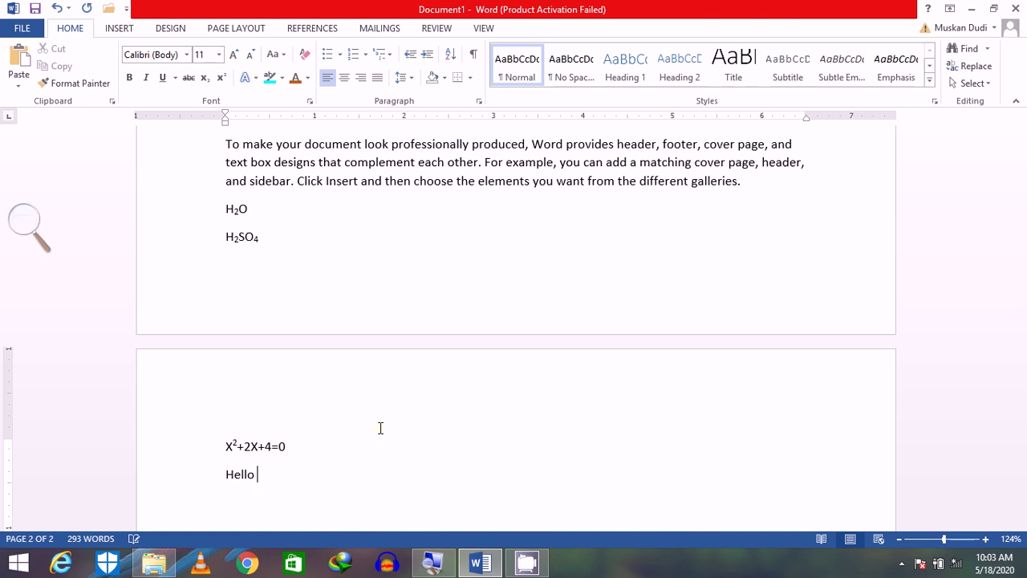
type("everyone")
Change the case of the "Hello everyone" line to UPPERCASE and then to lowercase
left_click_drag(316, 475, 227, 475)
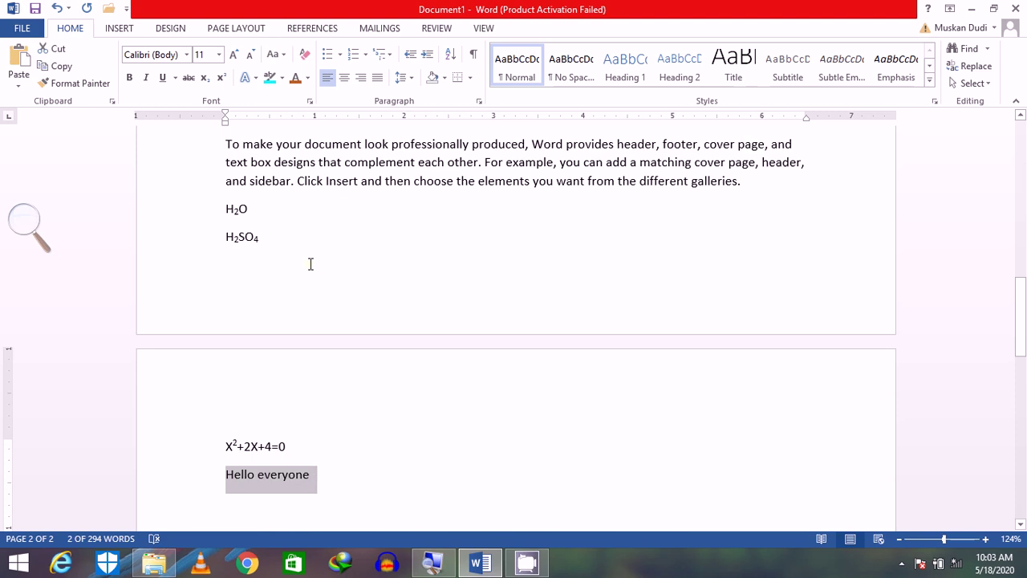
left_click(283, 57)
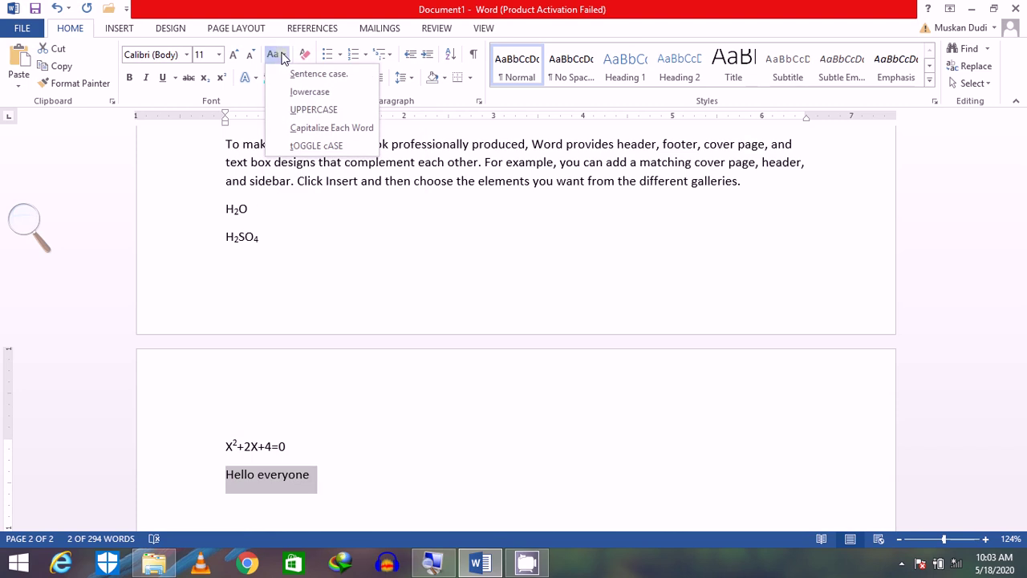
left_click(301, 107)
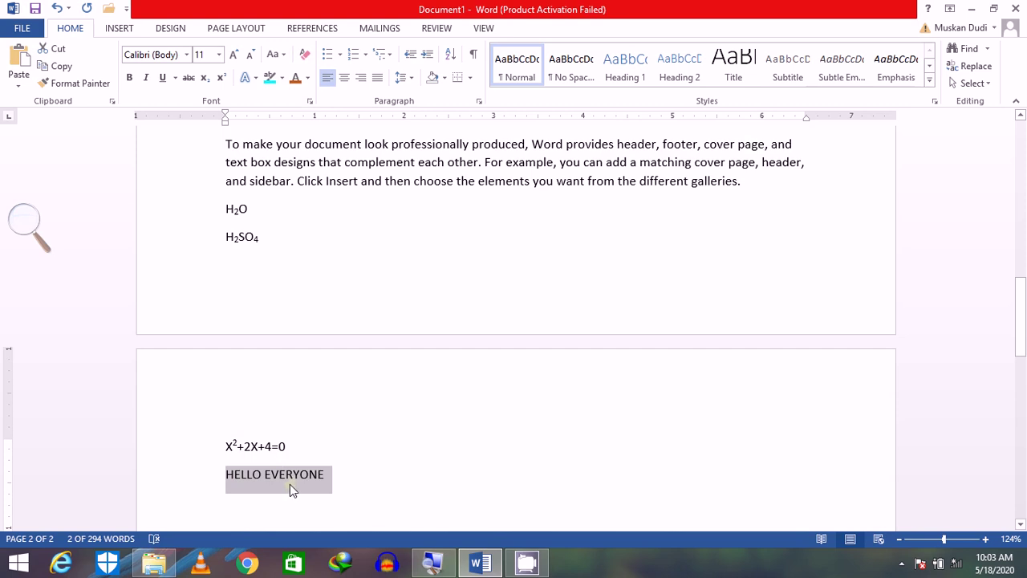
left_click(287, 56)
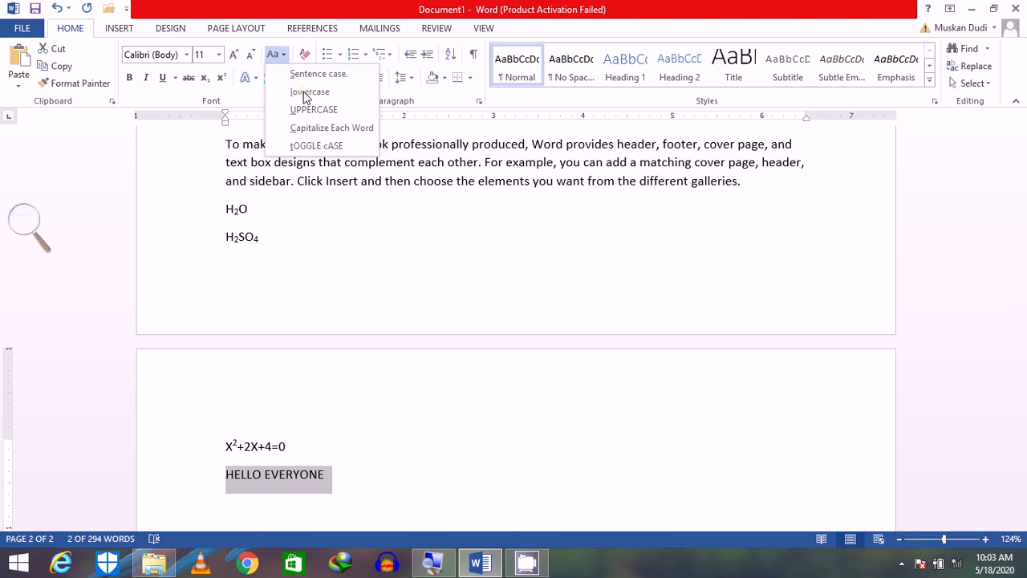
left_click(305, 92)
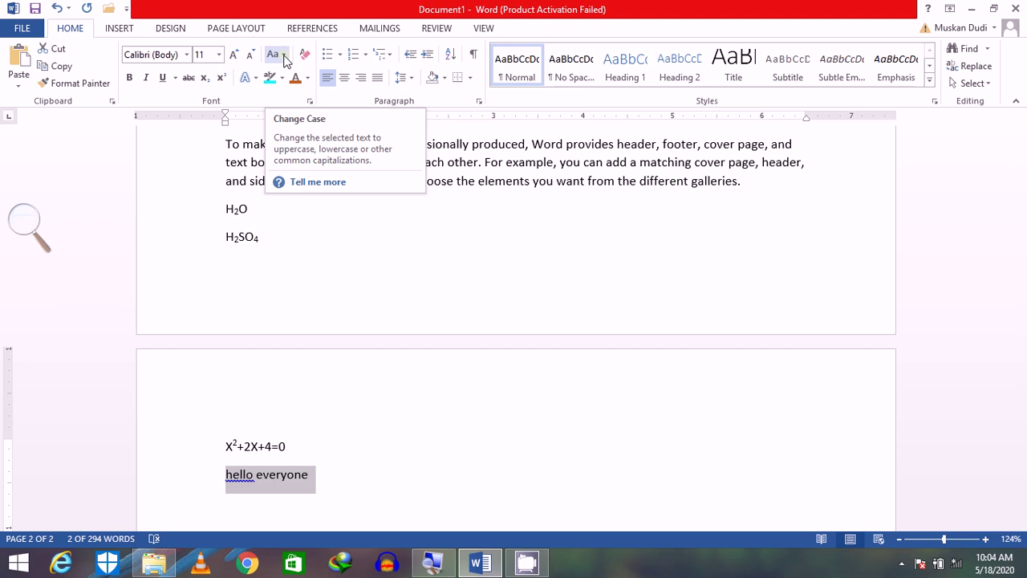
Toggle the case of the "hello everyone" line, then set it to Capitalize Each Word
left_click(284, 56)
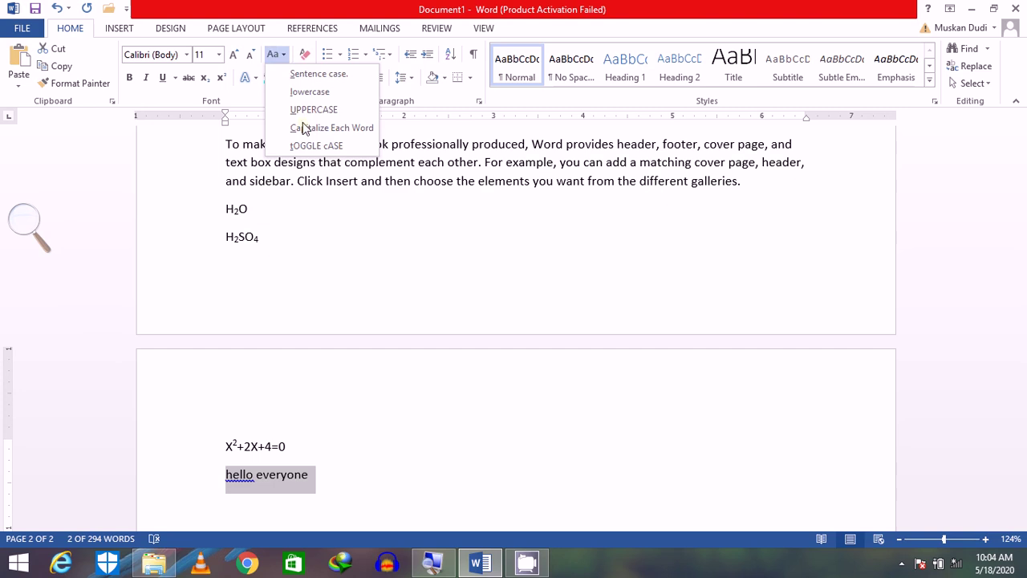
left_click(309, 149)
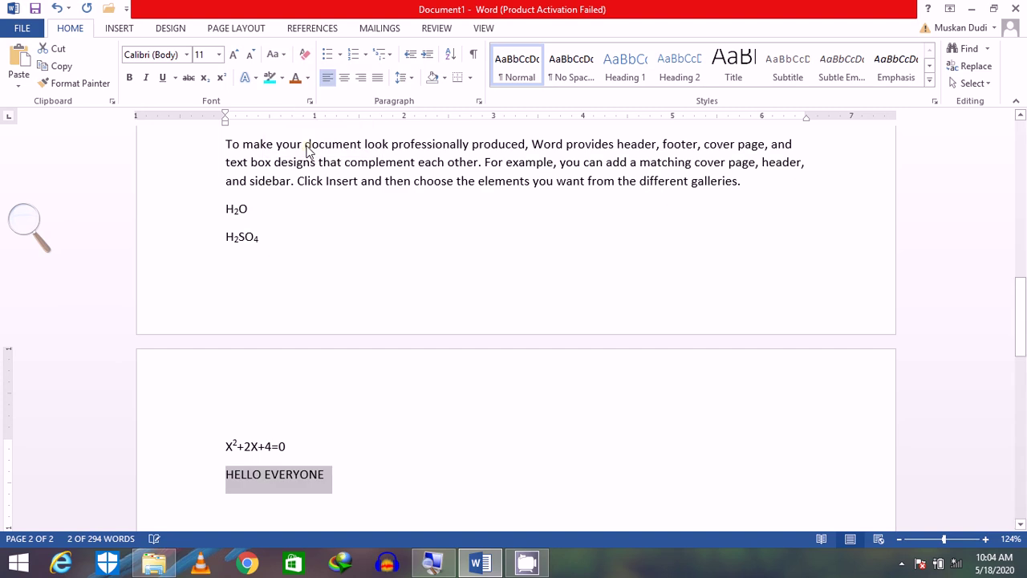
left_click(281, 56)
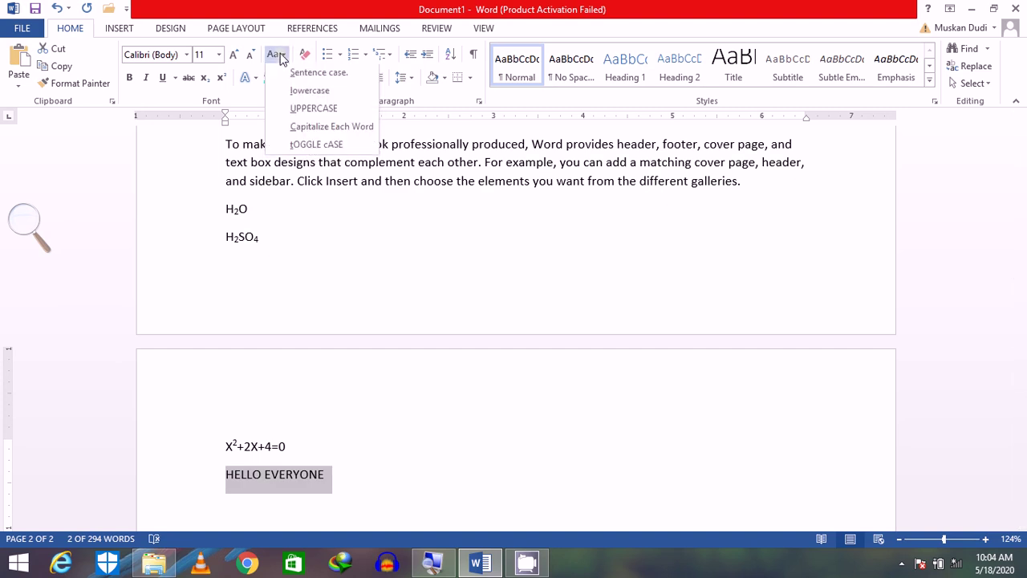
left_click(305, 130)
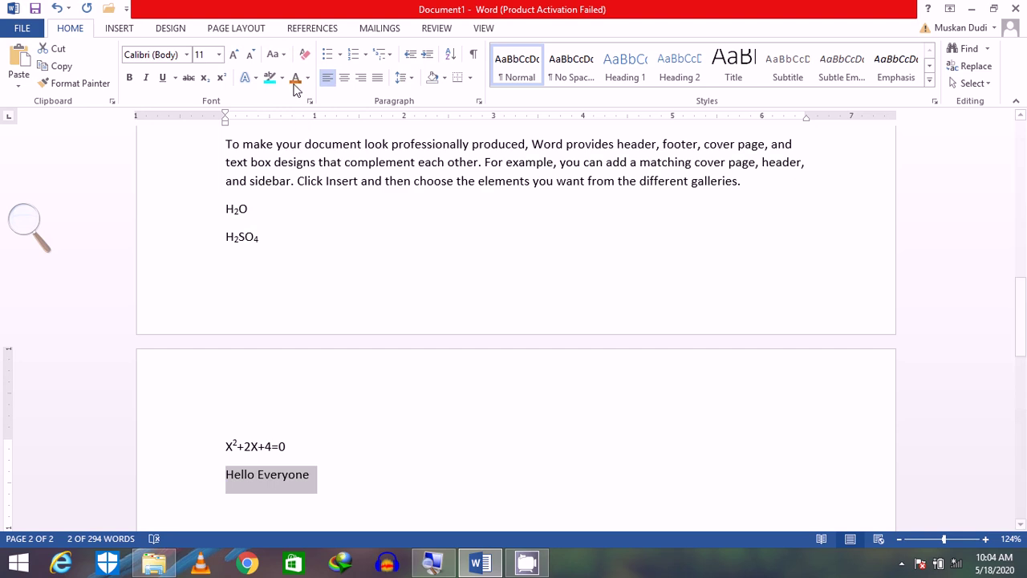
Cycle the "Hello Everyone" line through lowercase, UPPERCASE and toggled case, then set it back to Capitalize Each Word
left_click(281, 55)
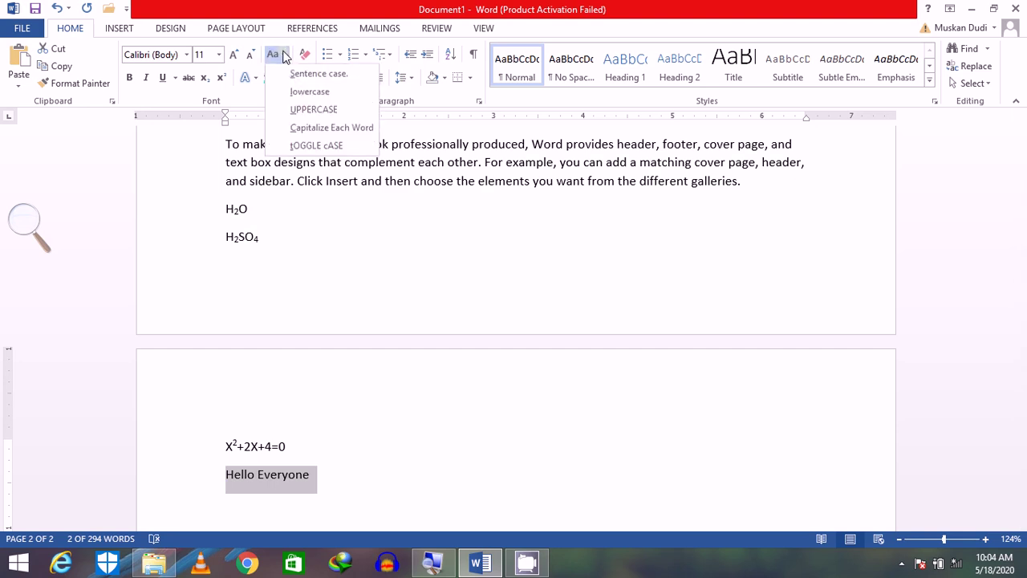
left_click(297, 90)
left_click(285, 57)
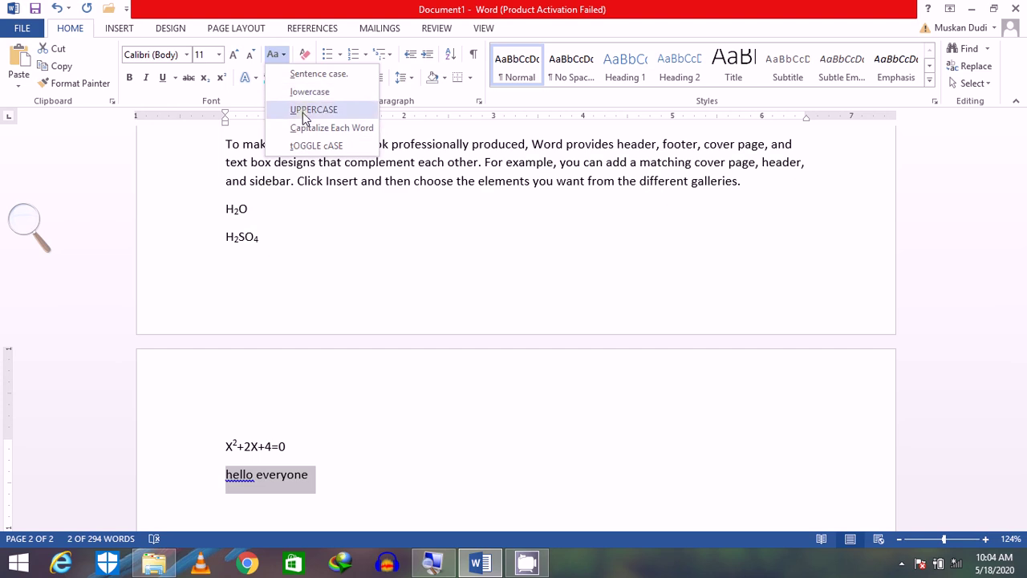
left_click(309, 110)
left_click(281, 56)
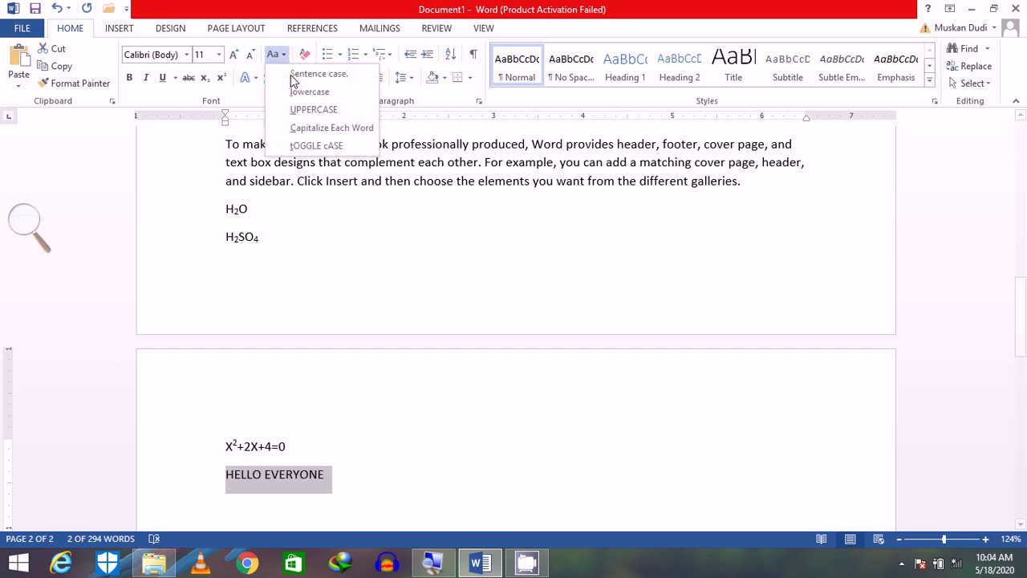
left_click(305, 146)
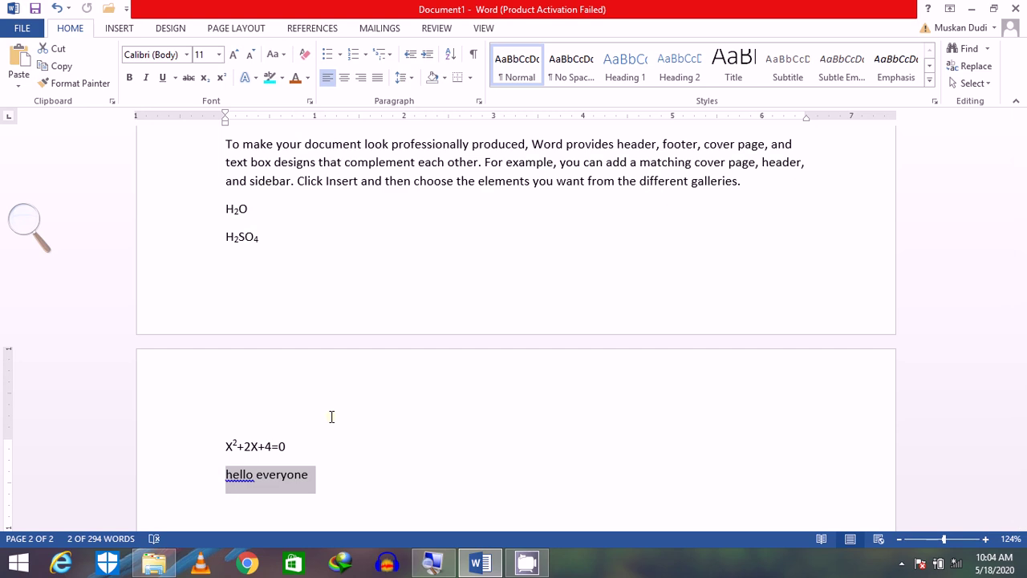
left_click(277, 56)
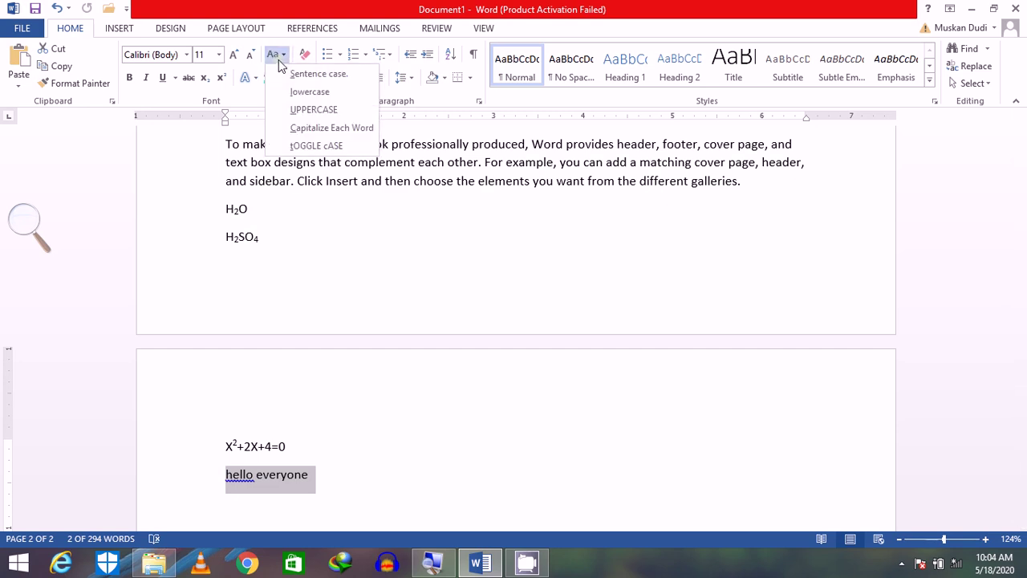
left_click(305, 129)
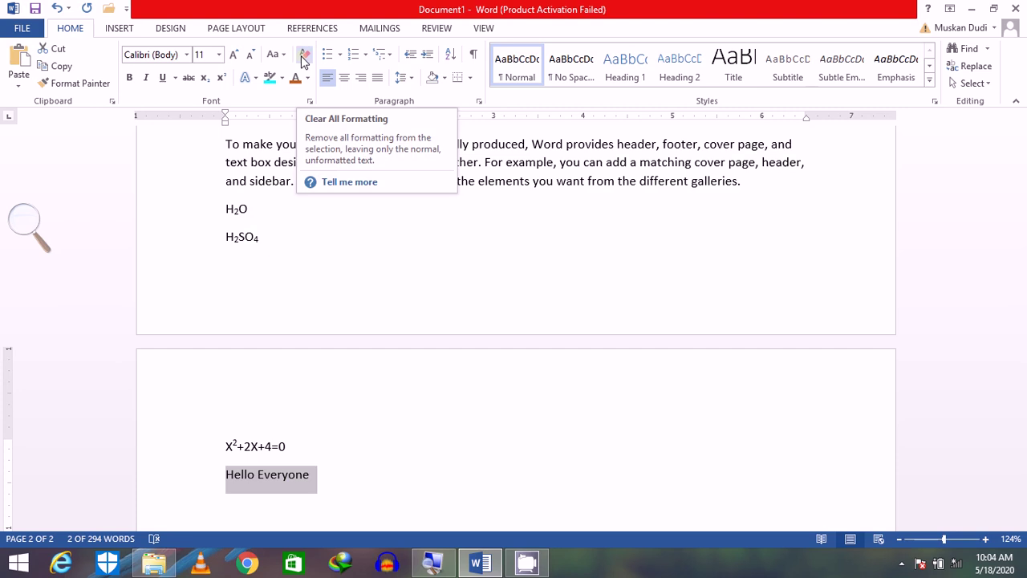
Clear all formatting from the large dark orange paragraph beginning "Video provides" under the Paragraph 1 heading
left_click_drag(1020, 329, 1023, 203)
left_click_drag(695, 343, 182, 211)
mouse_move(229, 164)
left_mouse_down()
mouse_move(230, 151)
mouse_move(231, 175)
left_mouse_up()
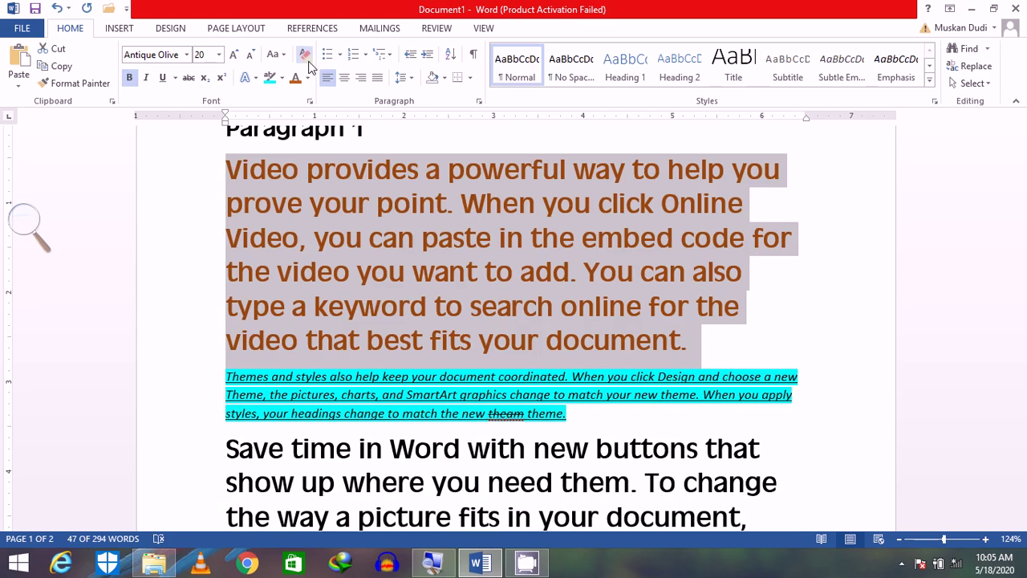
left_click(305, 60)
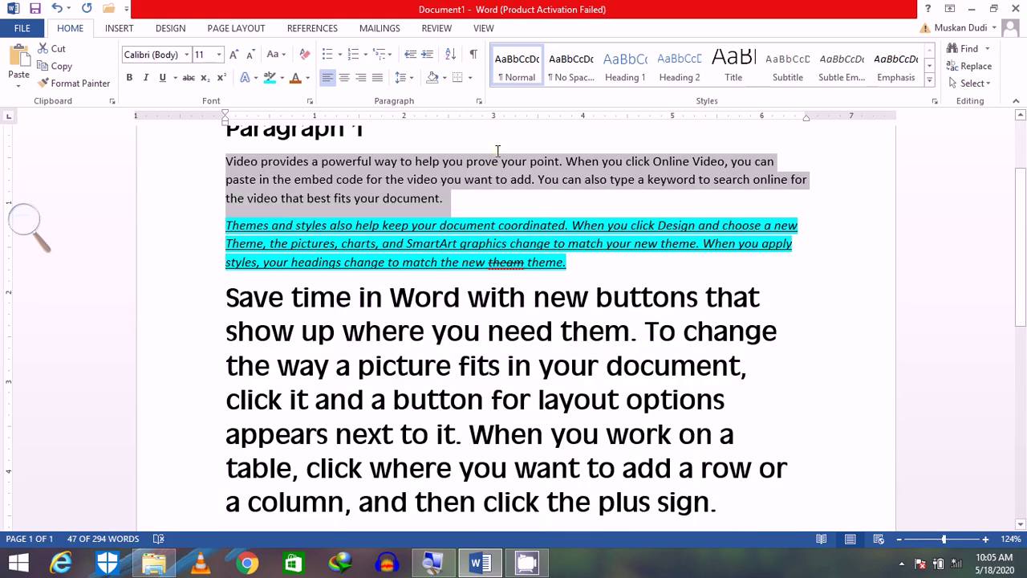
left_click(451, 201)
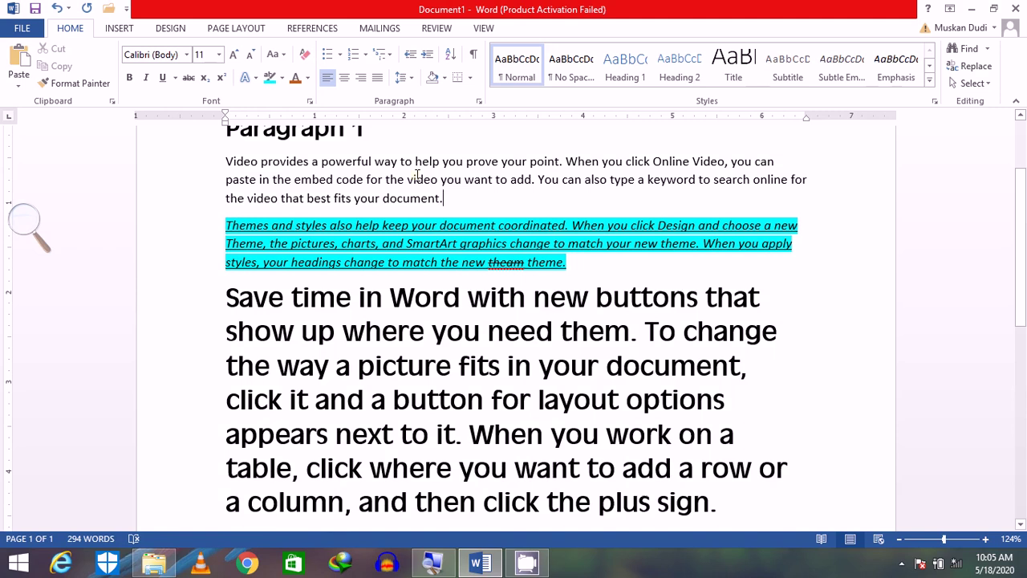
left_click_drag(447, 199, 161, 155)
left_click(372, 204)
Add an empty line below "Hello Everyone" at the end of the document
left_click_drag(1024, 267, 1023, 425)
key("Return")
key("Return")
key("Return")
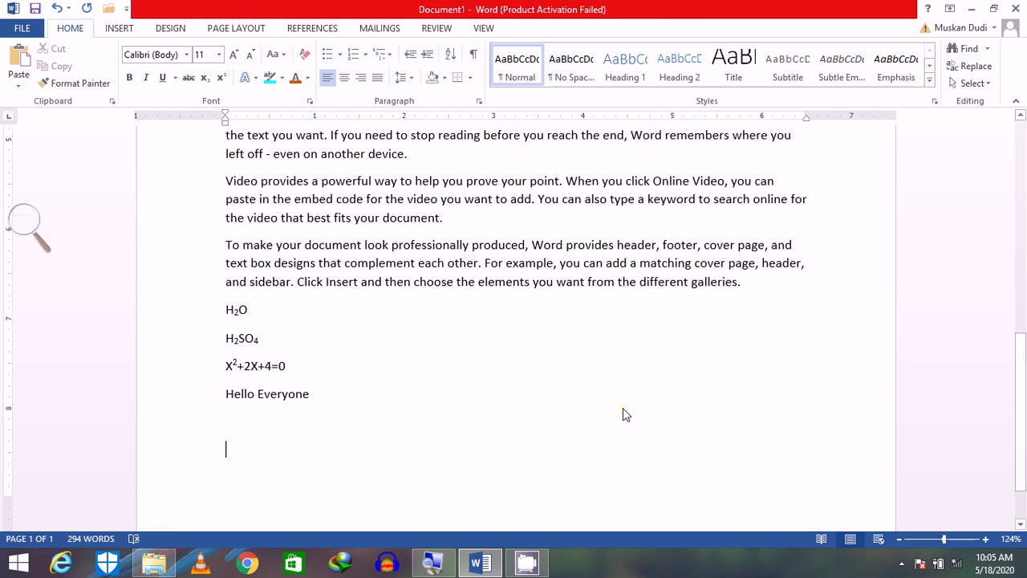
key("BackSpace")
key("BackSpace")
key("BackSpace")
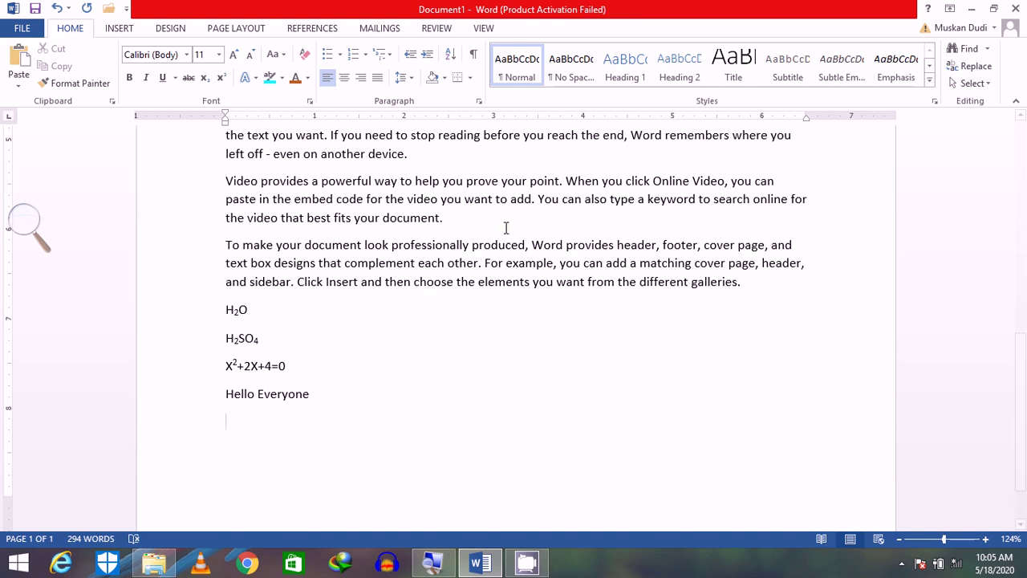
Start a numbered list on the empty line below "Hello Everyone" and change its number format to 1) 2) 3)
left_click(339, 54)
left_click(366, 55)
left_click(366, 55)
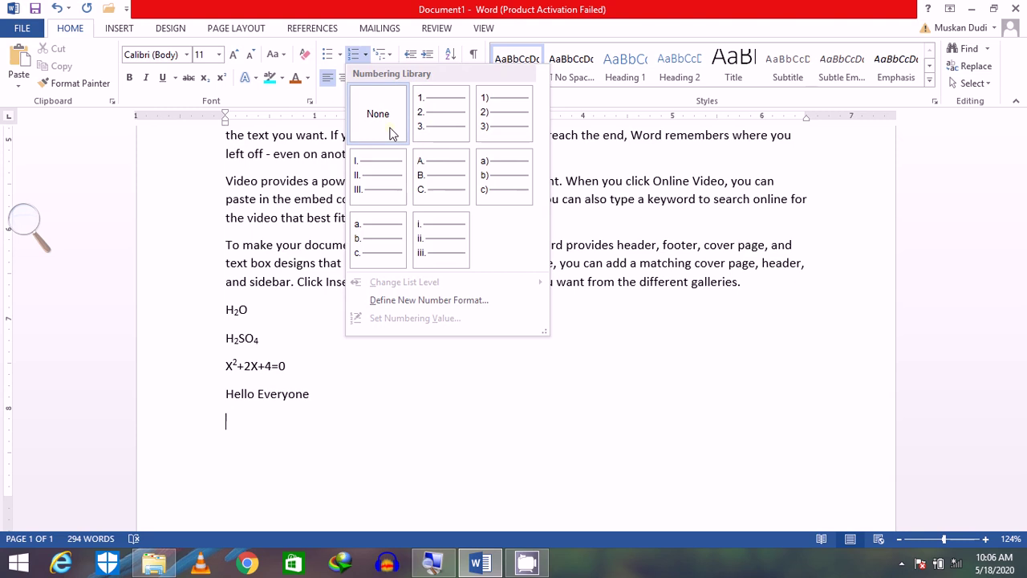
left_click(340, 58)
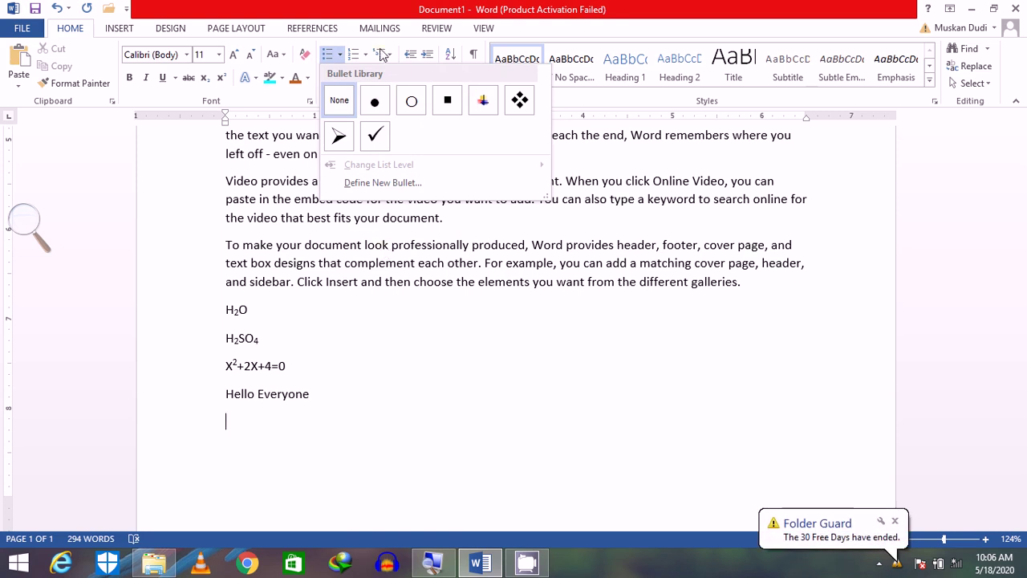
left_click(359, 55)
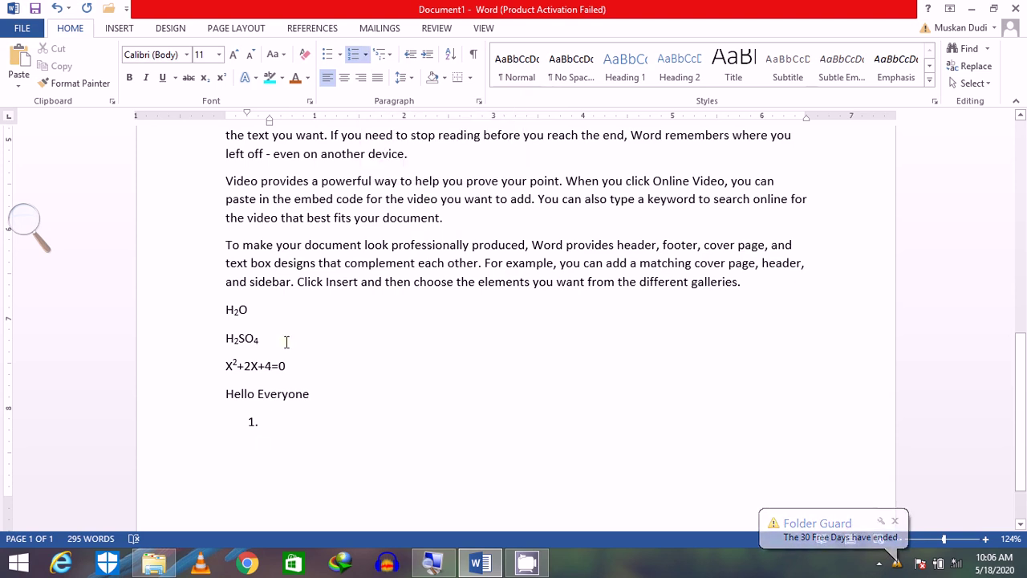
left_click(367, 54)
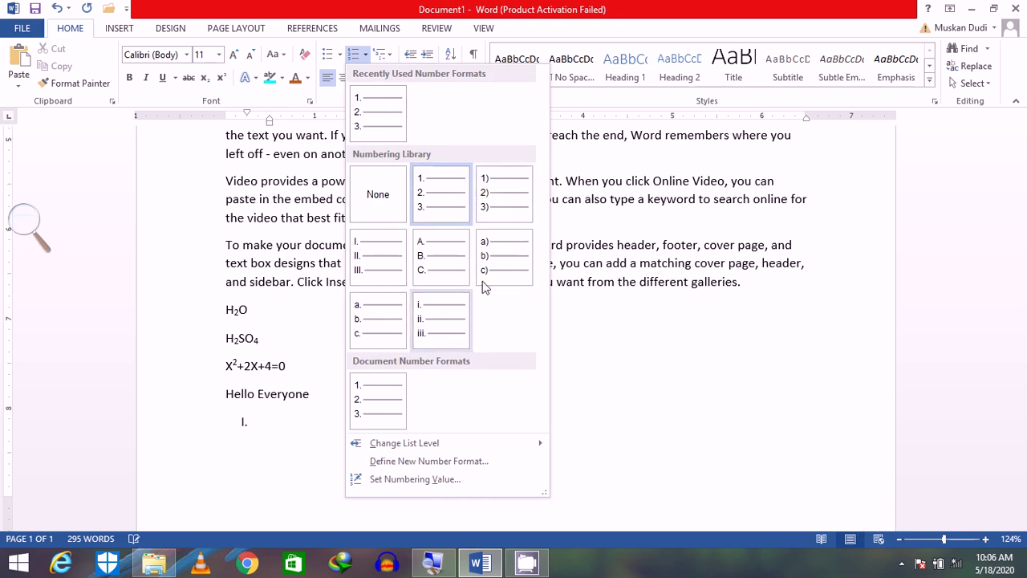
left_click(490, 206)
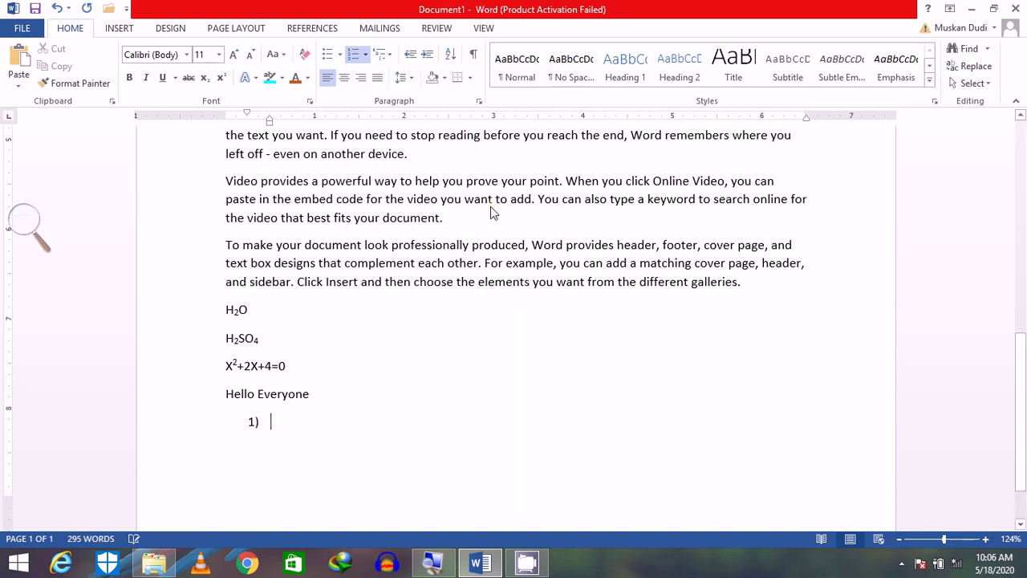
Set the list numbering to the A. B. C. format and enter the items Apple and Orange
left_click(391, 57)
left_click(365, 56)
left_click(365, 58)
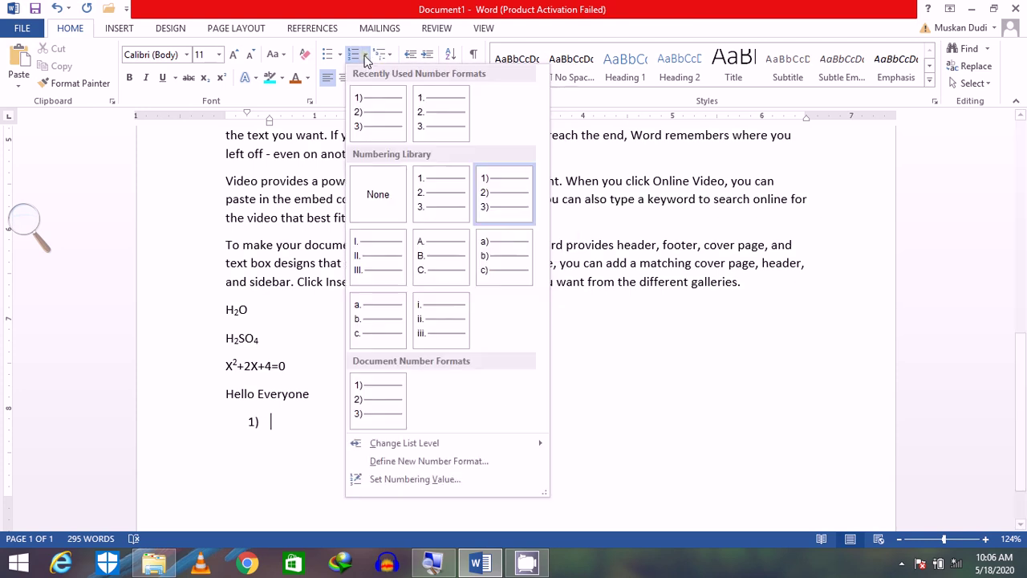
left_click(439, 255)
type("Apple")
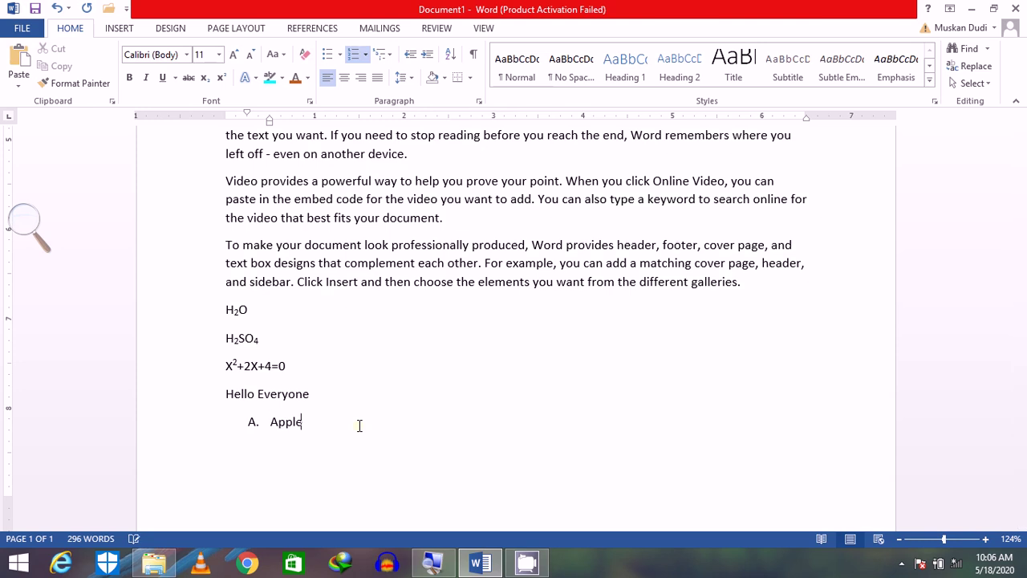
key("Return")
type("Orange")
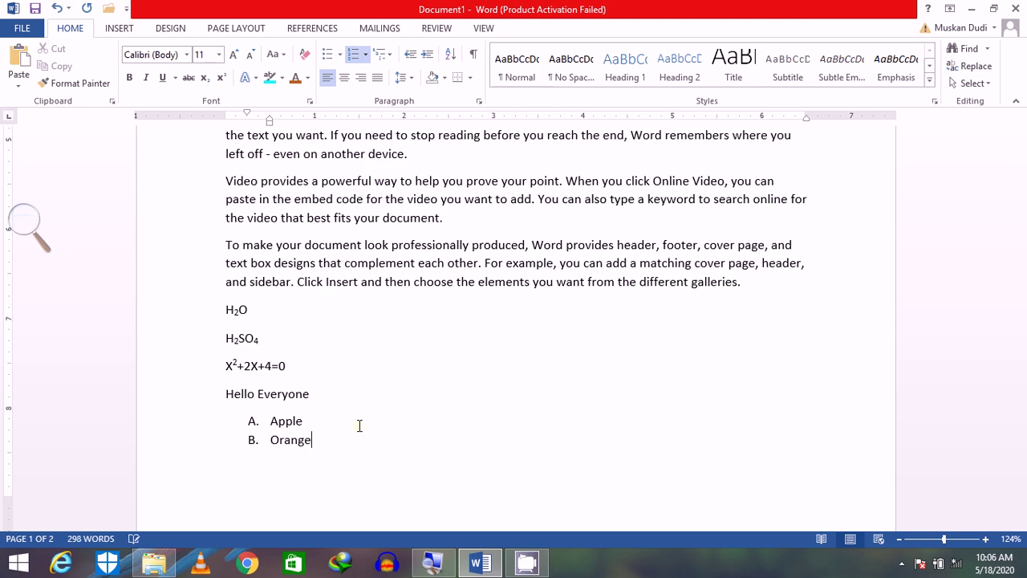
End the lettered list after Orange and add an arrow-bulleted list below it with the items Red, Green and Blue
key("Return")
key("BackSpace")
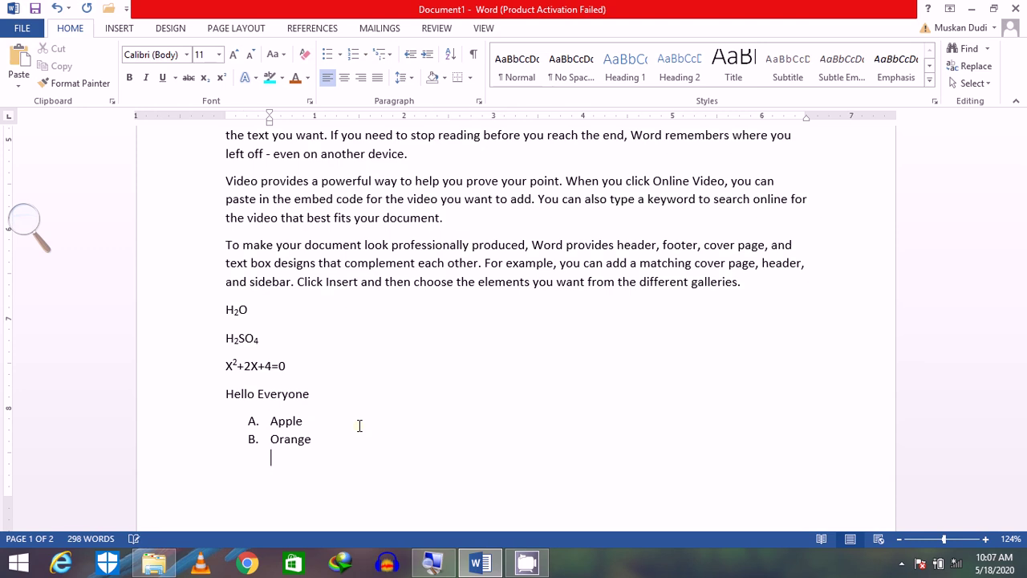
key("BackSpace")
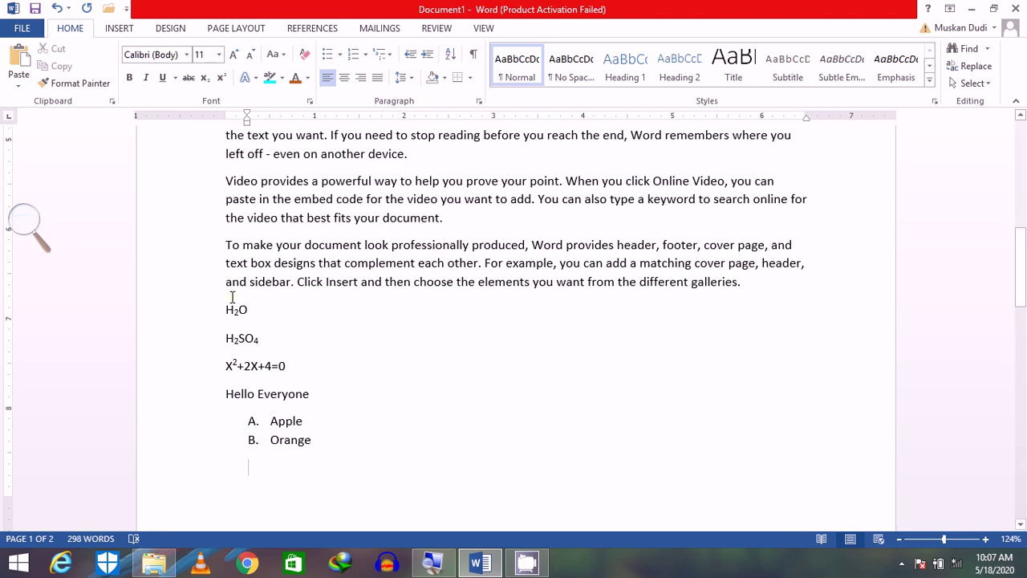
left_click(341, 57)
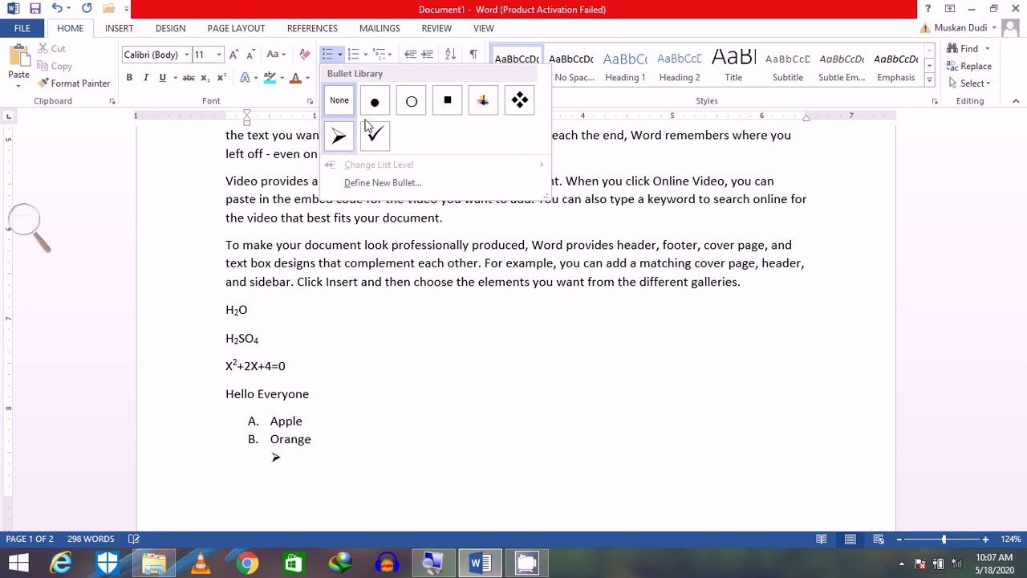
left_click(339, 138)
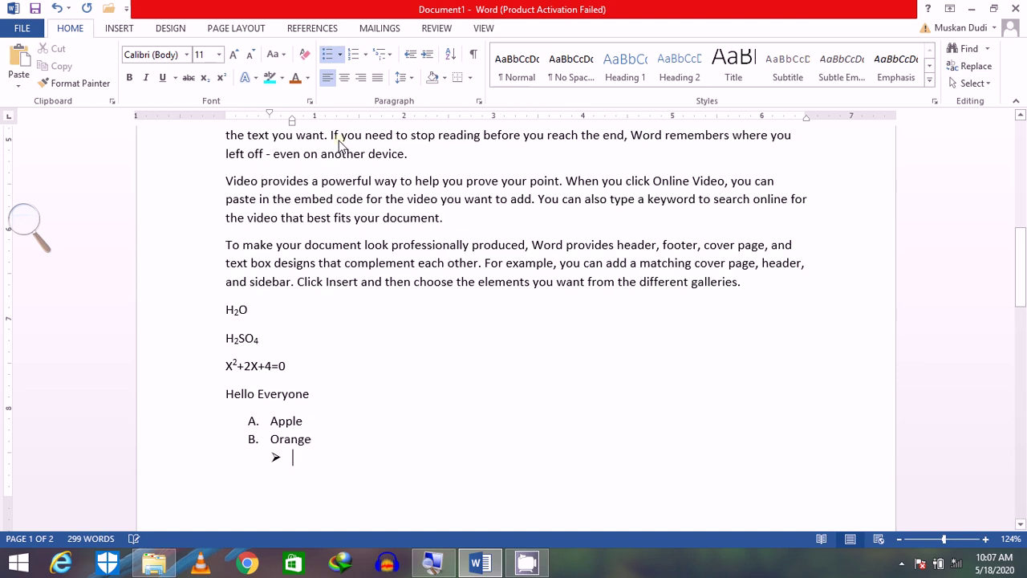
type("Red")
key("Return")
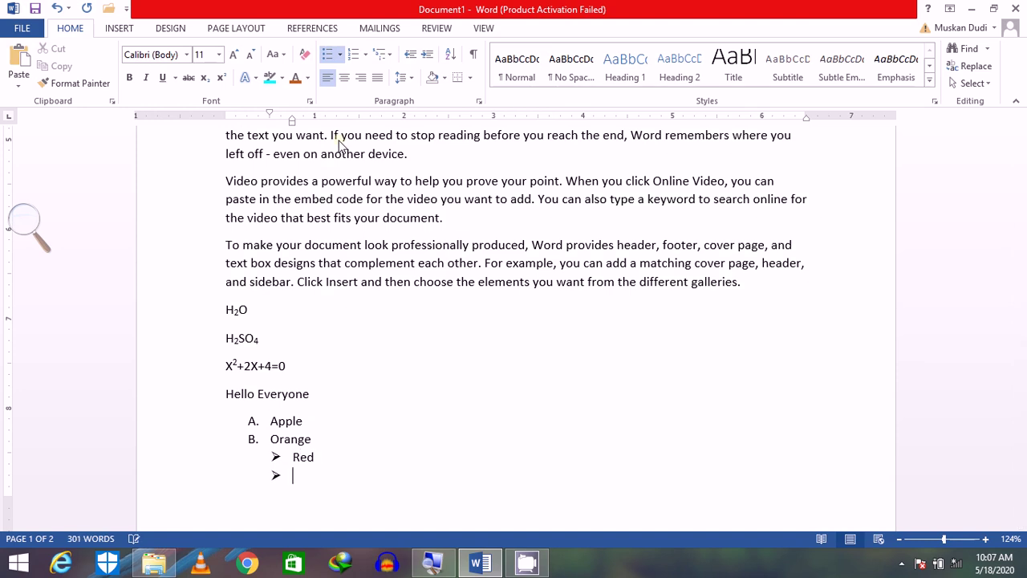
type("Green")
key("Return")
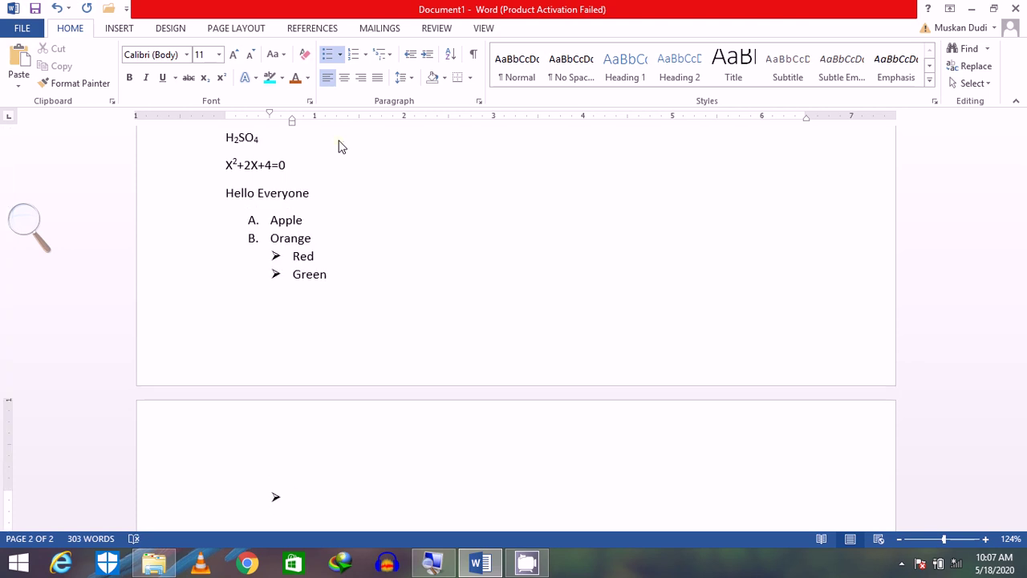
type("Blue")
key("Return")
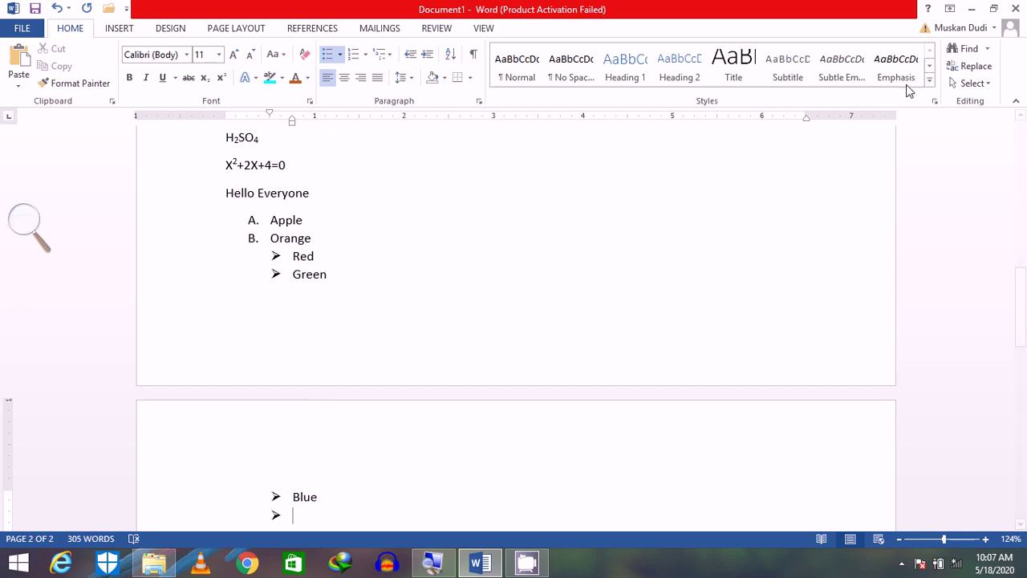
End the arrow-bulleted list after Blue by removing the bullet from the empty last item
mouse_move(1023, 305)
left_mouse_down()
mouse_move(1023, 317)
mouse_move(1023, 298)
left_mouse_up()
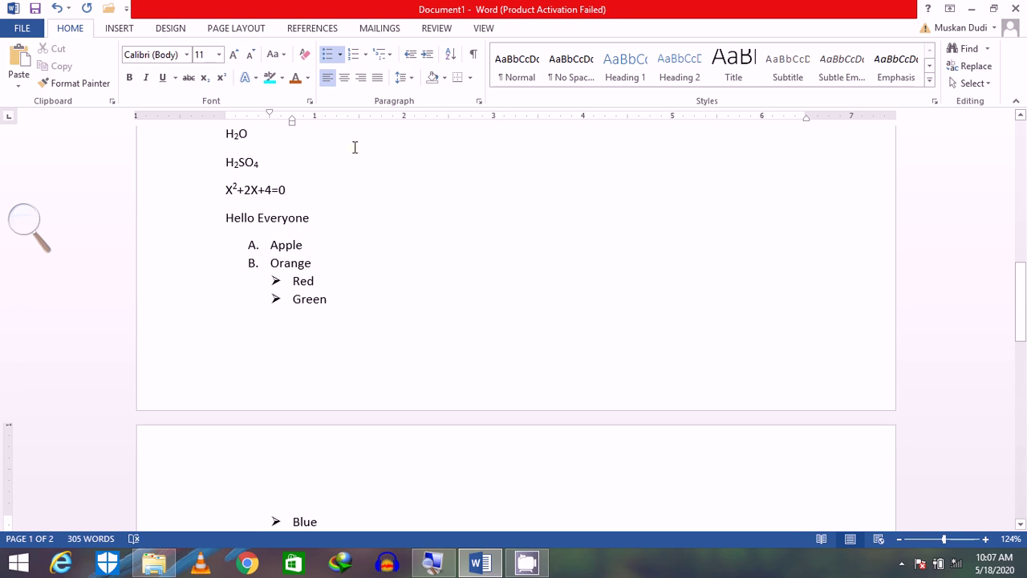
left_click_drag(1021, 298, 1021, 318)
key("BackSpace")
key("BackSpace")
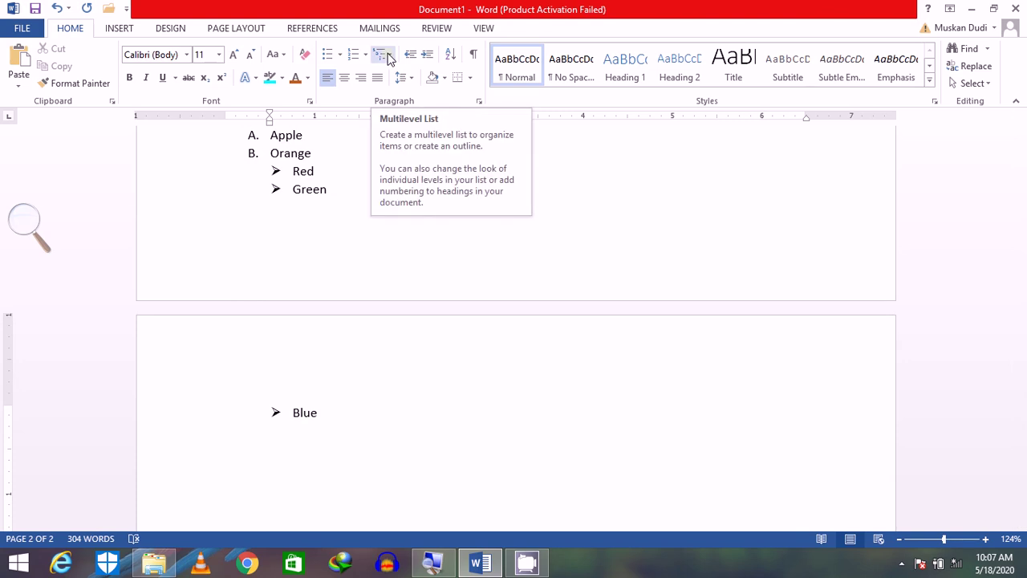
Examine the Multilevel List library under screen magnification without applying a list style
key("super")
type("=")
key("super")
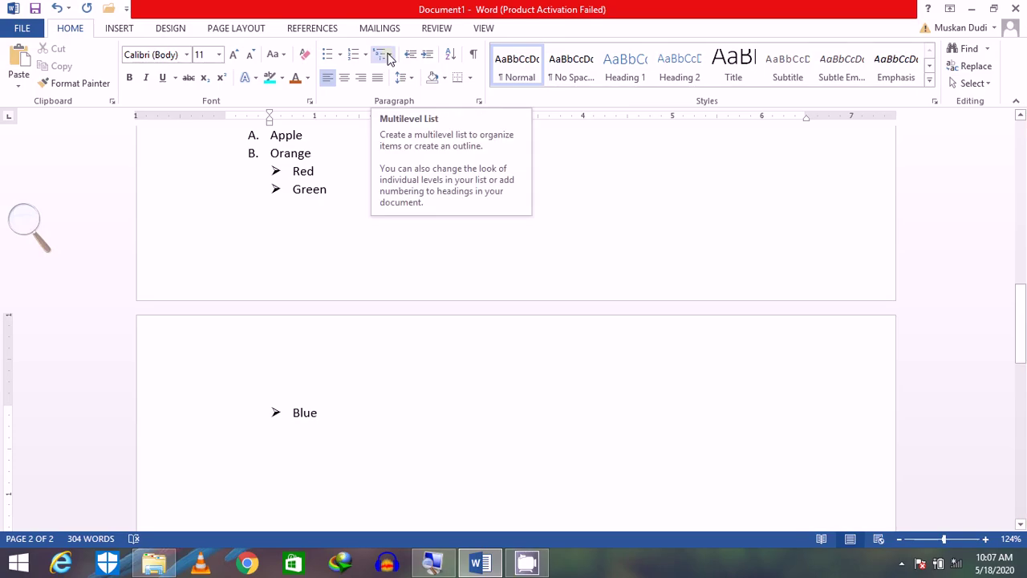
left_click(391, 58)
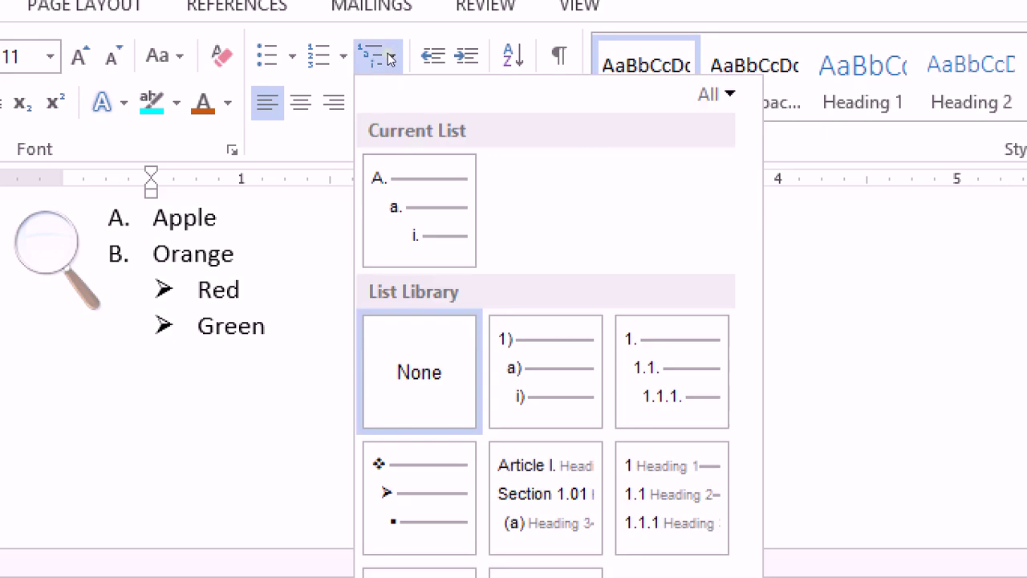
left_click(391, 58)
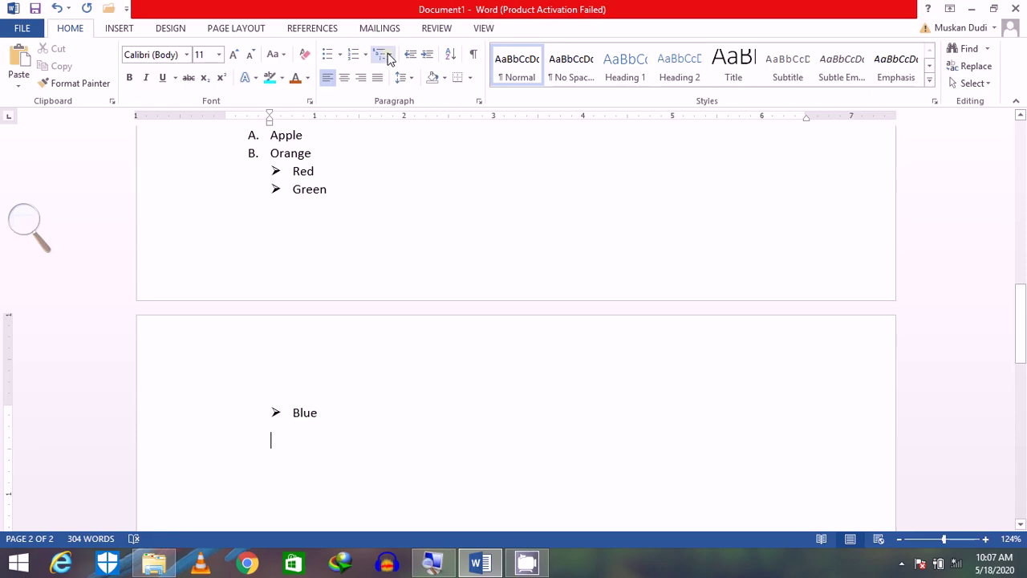
Enter the line "1.hk" below the Blue bullet and start a new line under it
type("1.")
key("Return")
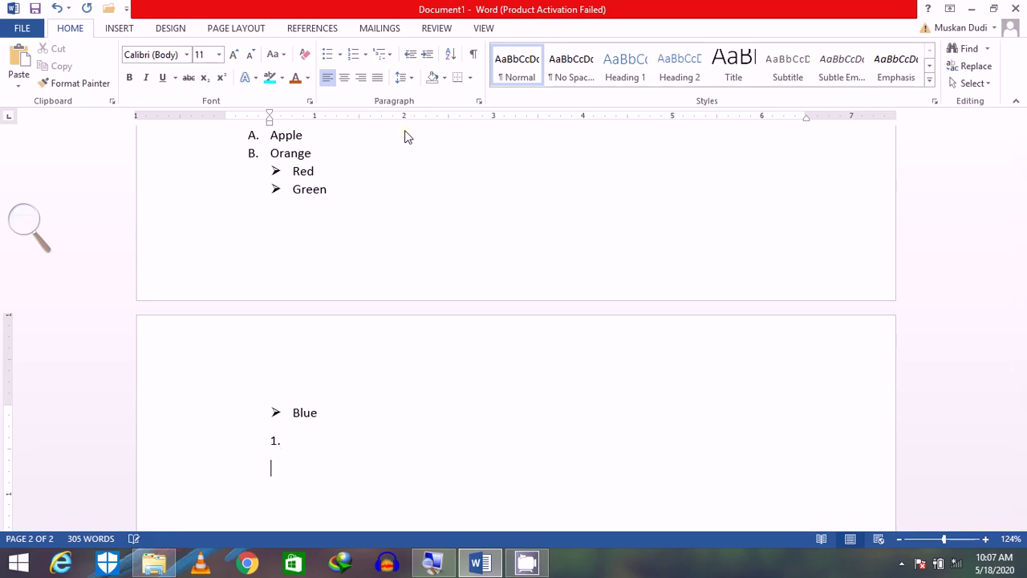
key("BackSpace")
key("BackSpace")
type("hk")
key("Return")
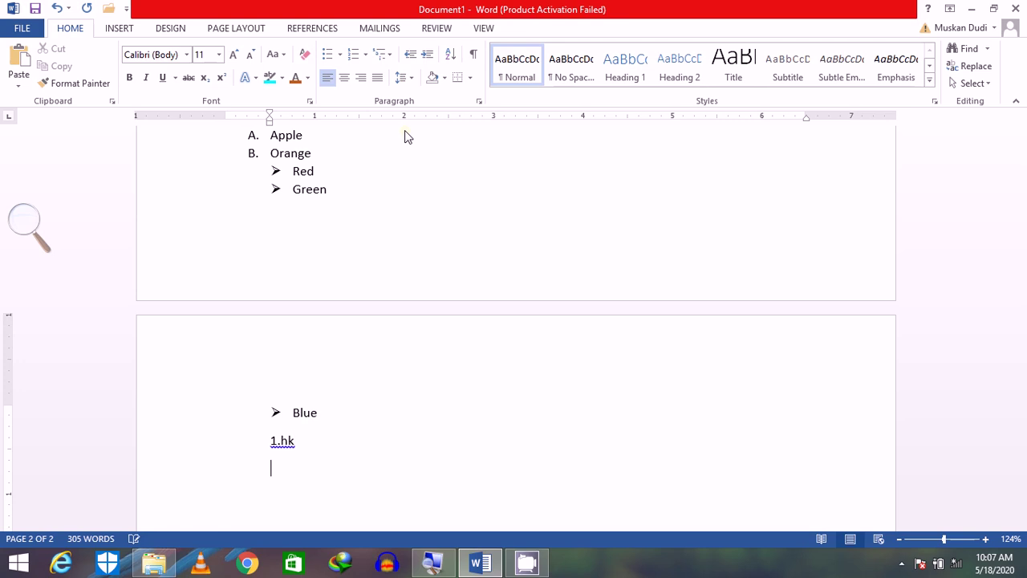
Add a numbered item Jhjkd in the 1., 2., 3. format below the 1.hk line, leaving an unnumbered line under it
left_click(353, 58)
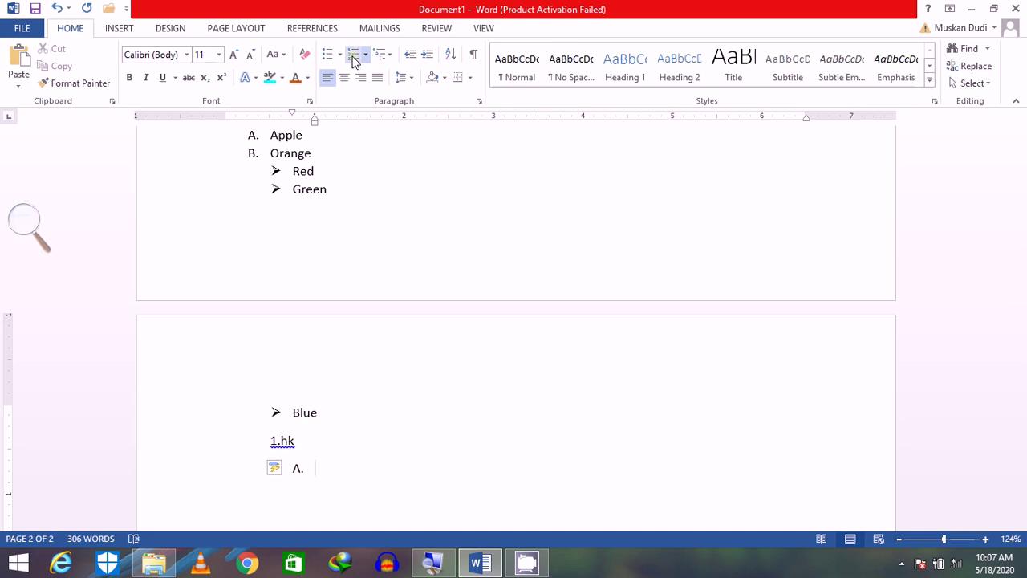
left_click(365, 55)
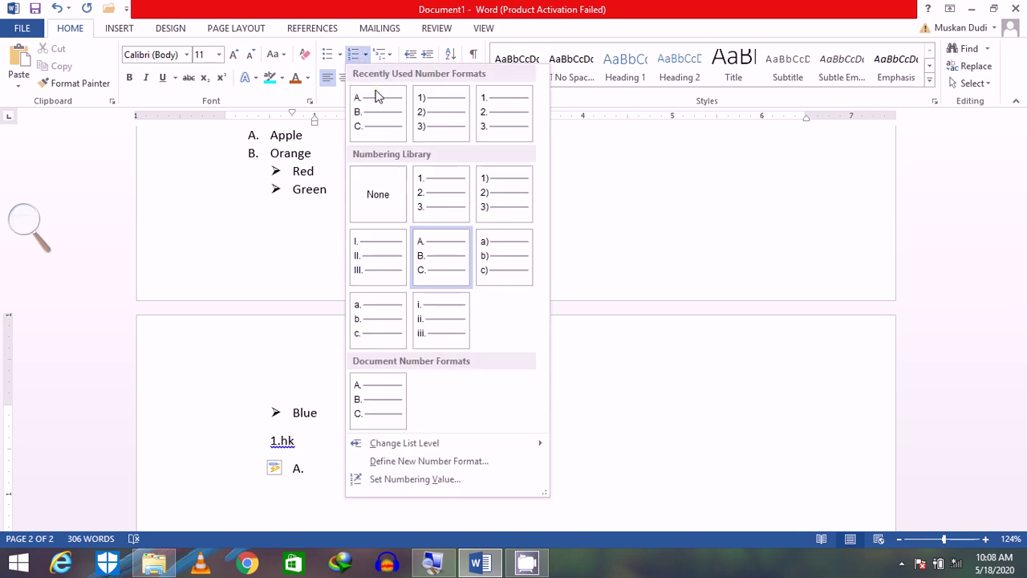
left_click(484, 120)
type("Jhjkd")
key("Return")
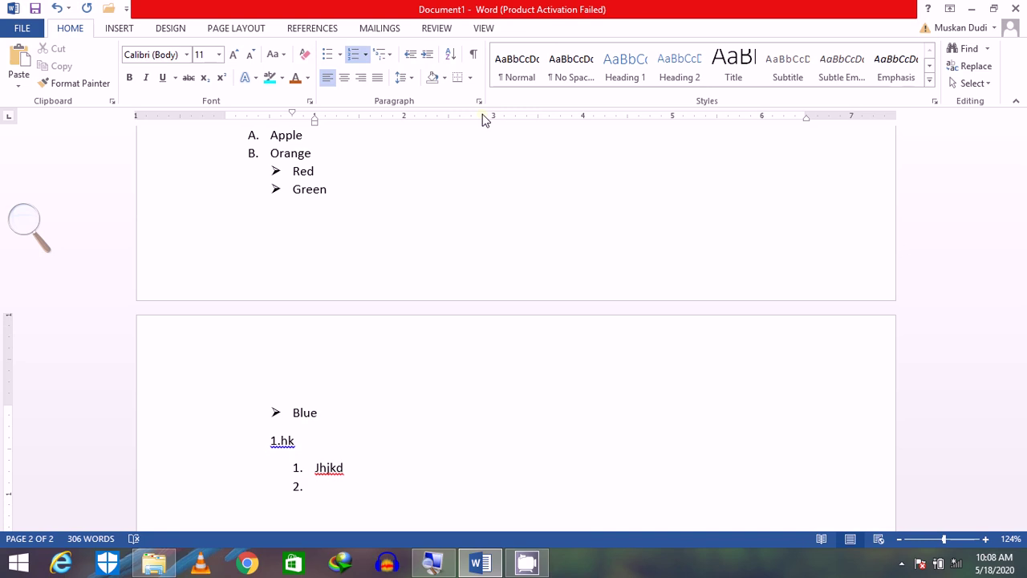
key("BackSpace")
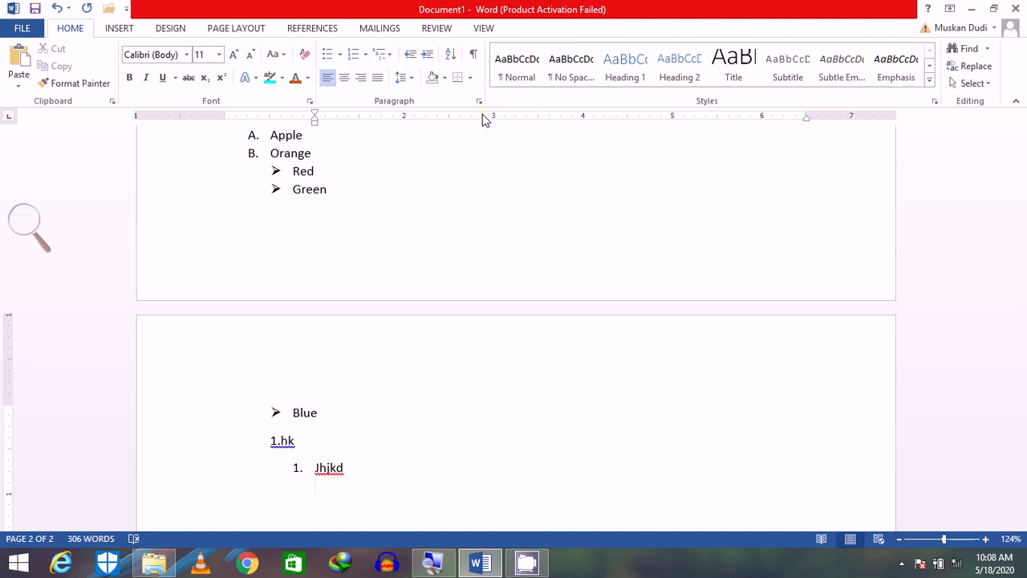
Try to apply the 1., 1.1., 1.1.1. multilevel list style below the Jhjkd item, and undo the attempt
left_click(384, 54)
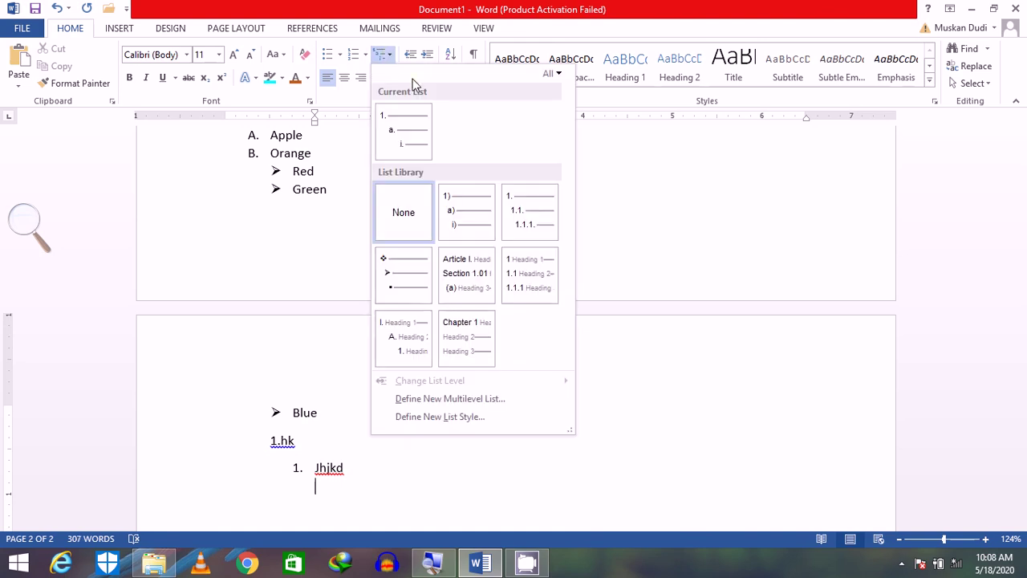
mouse_move(544, 224)
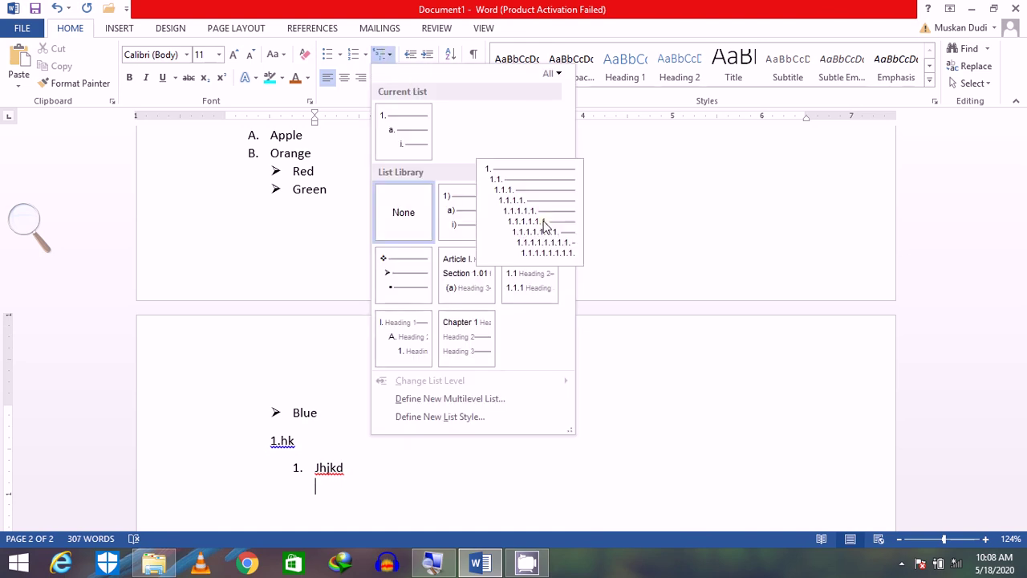
left_click(544, 225)
key("BackSpace")
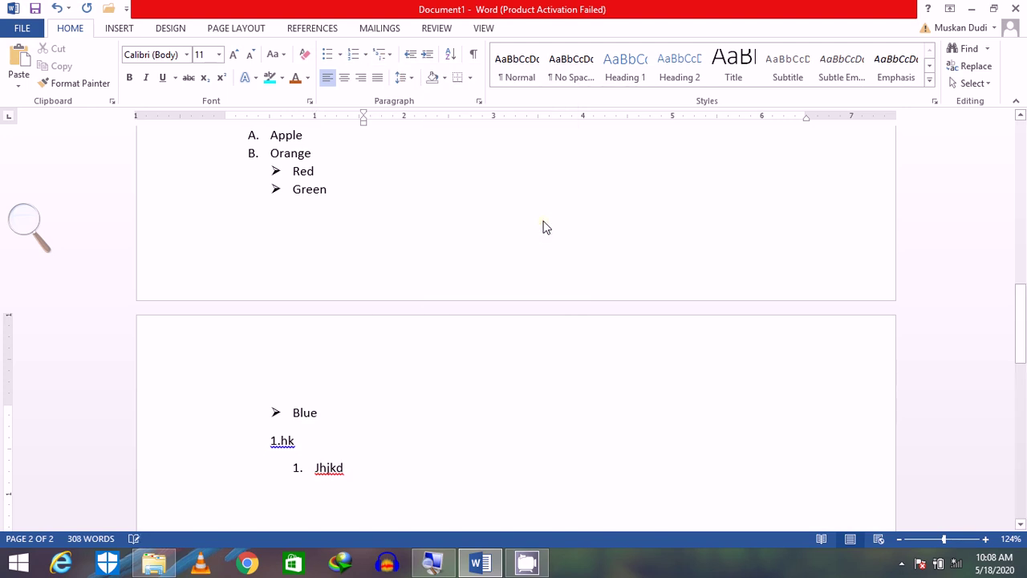
key("BackSpace")
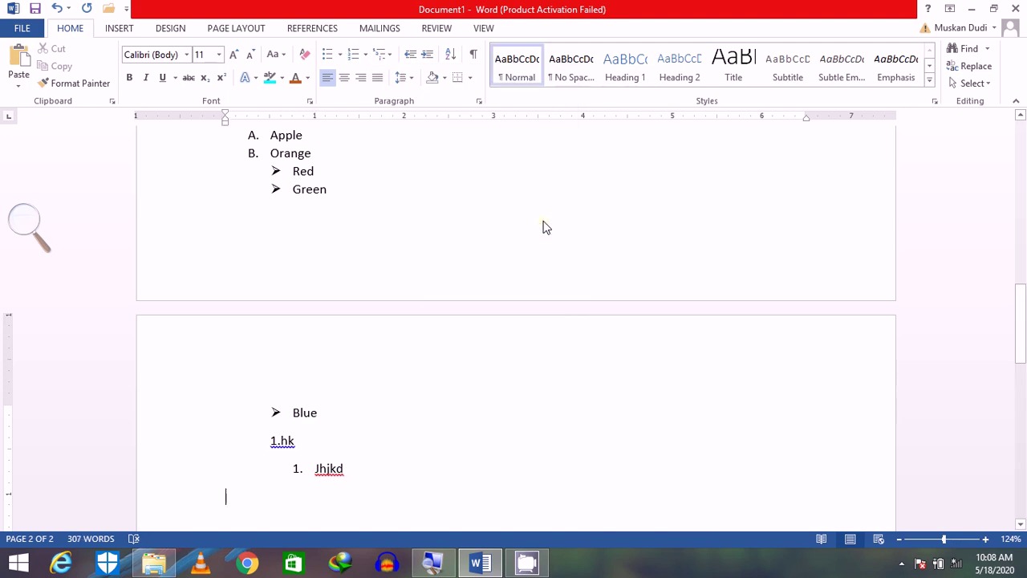
left_click(384, 57)
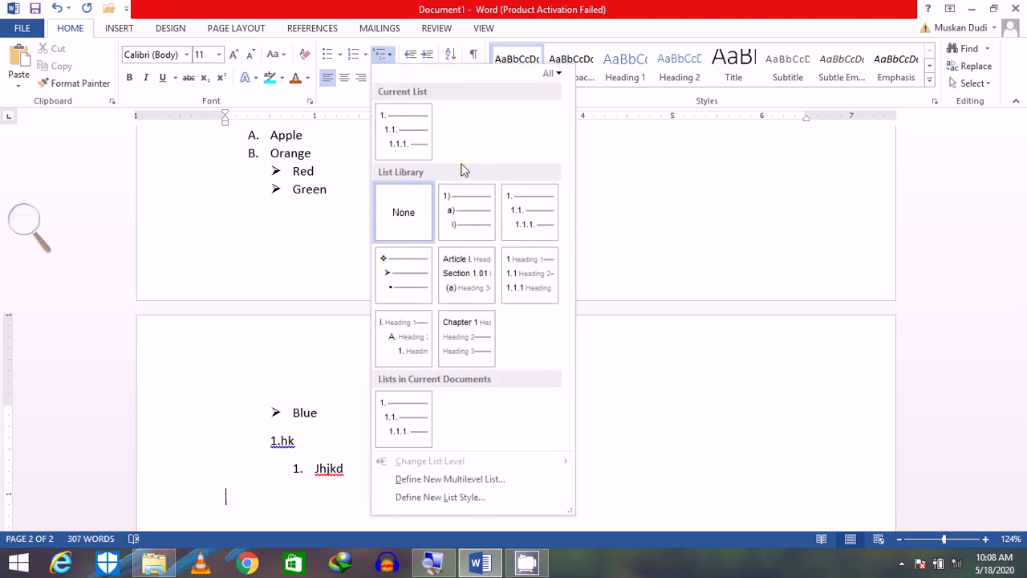
left_click(523, 222)
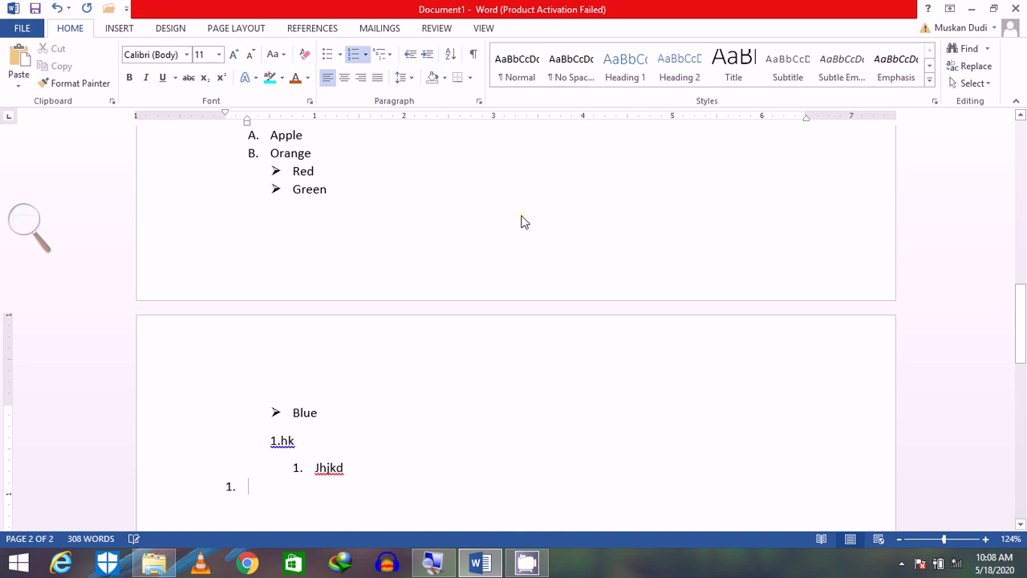
key("BackSpace")
key("ctrl+z")
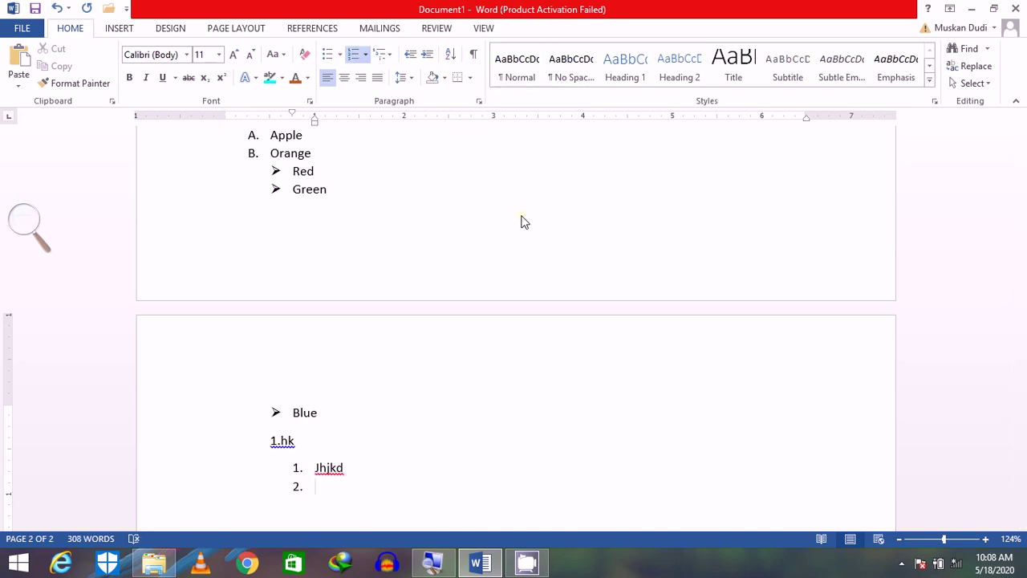
Add a sublist numbered from 1.1 under Jhjkd with the items kjkd, m and jhjh
key("BackSpace")
type("1.1")
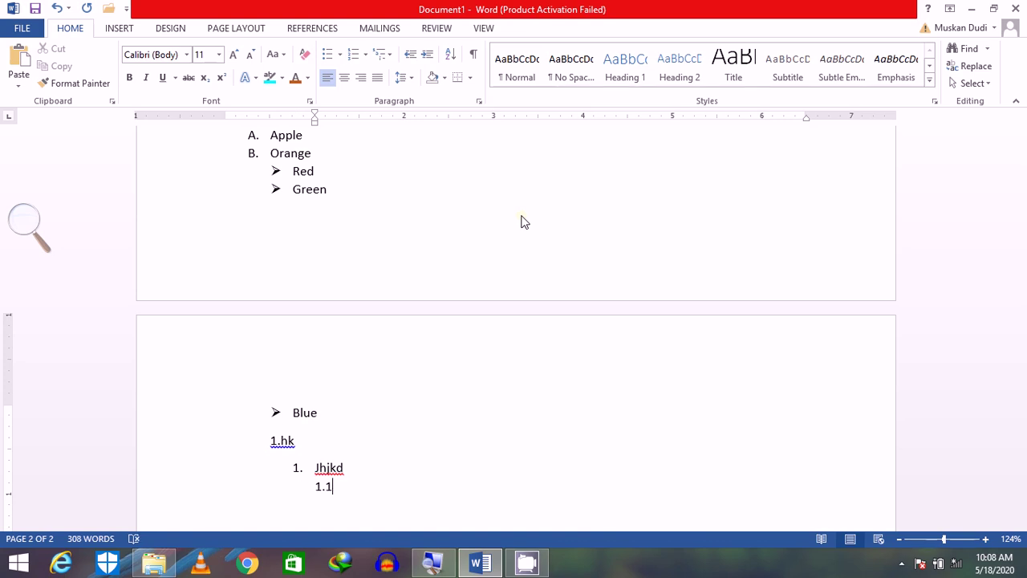
type(" kjkd")
key("Return")
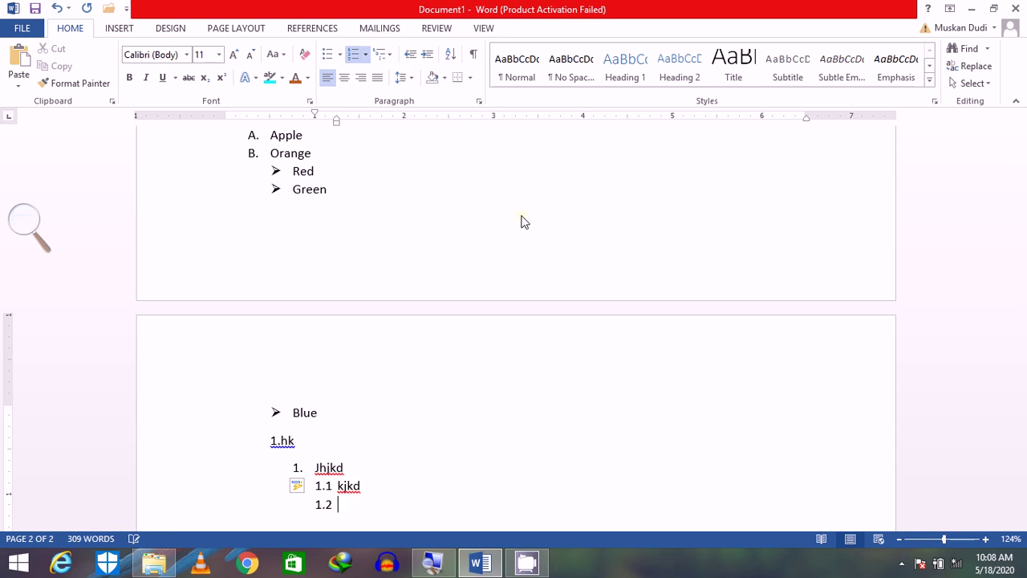
left_click_drag(1024, 288, 1024, 307)
type("m")
key("Return")
type("jhjh")
key("Return")
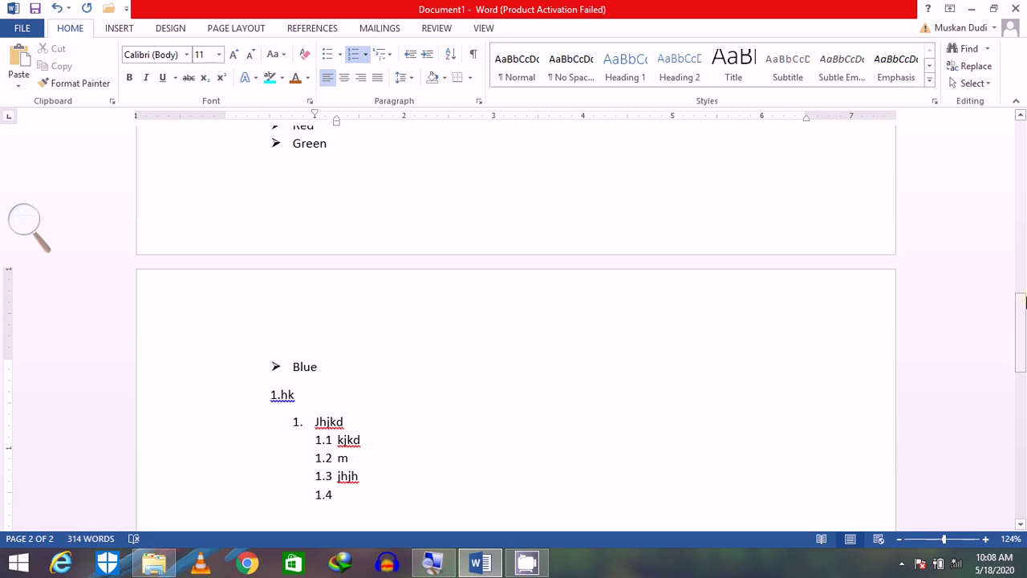
End the sublist after jhjh and add the main-level item 2 with the text jhgjk
left_click_drag(1024, 304, 1025, 313)
key("BackSpace")
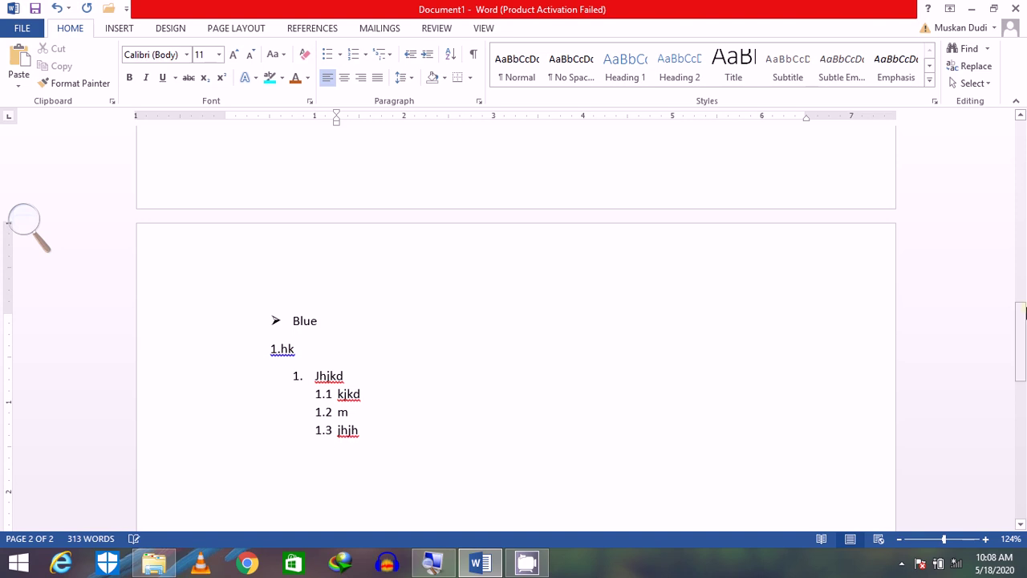
type("2. ")
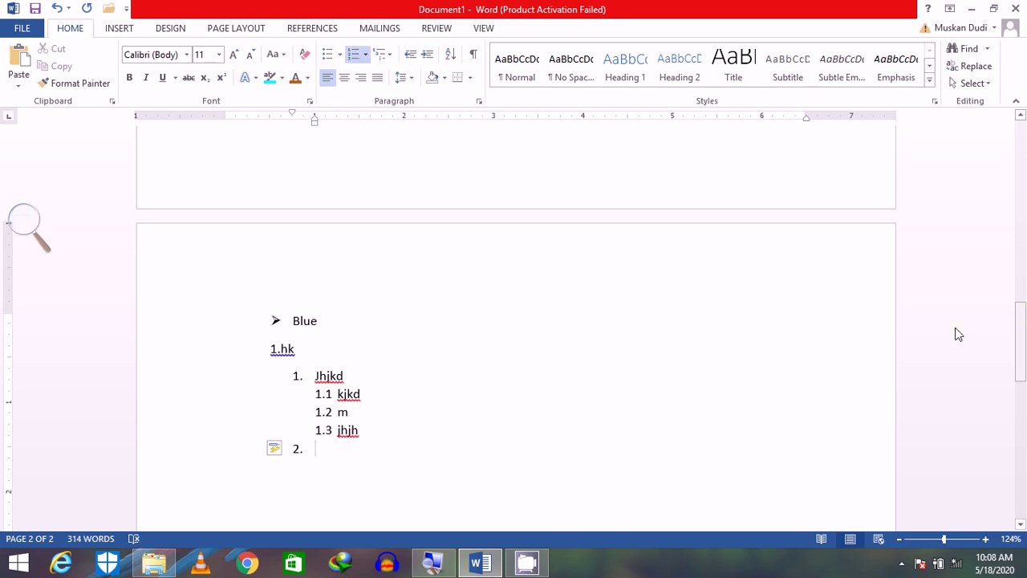
type("jhgjk")
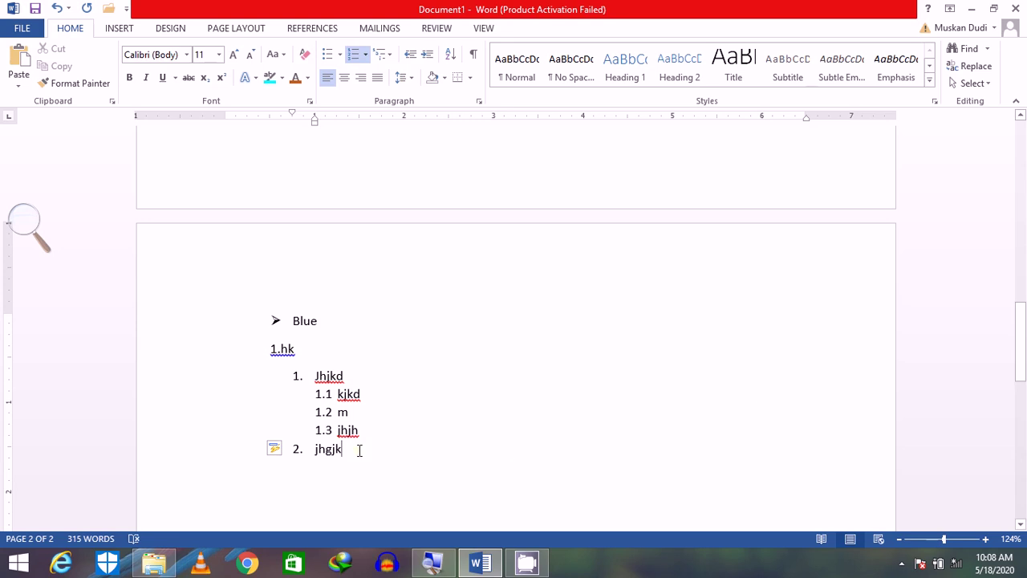
left_click_drag(345, 450, 293, 383)
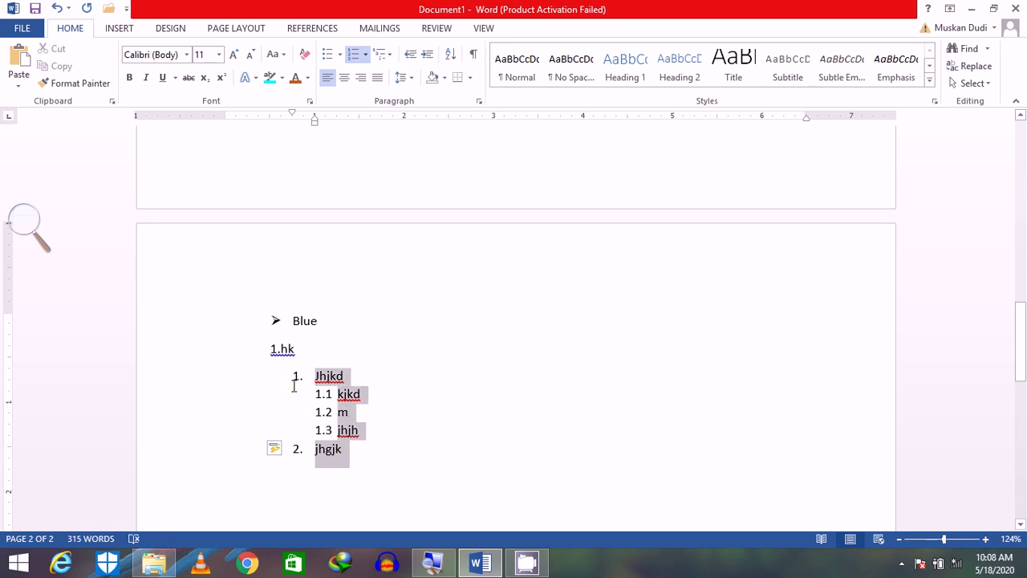
left_click(376, 459)
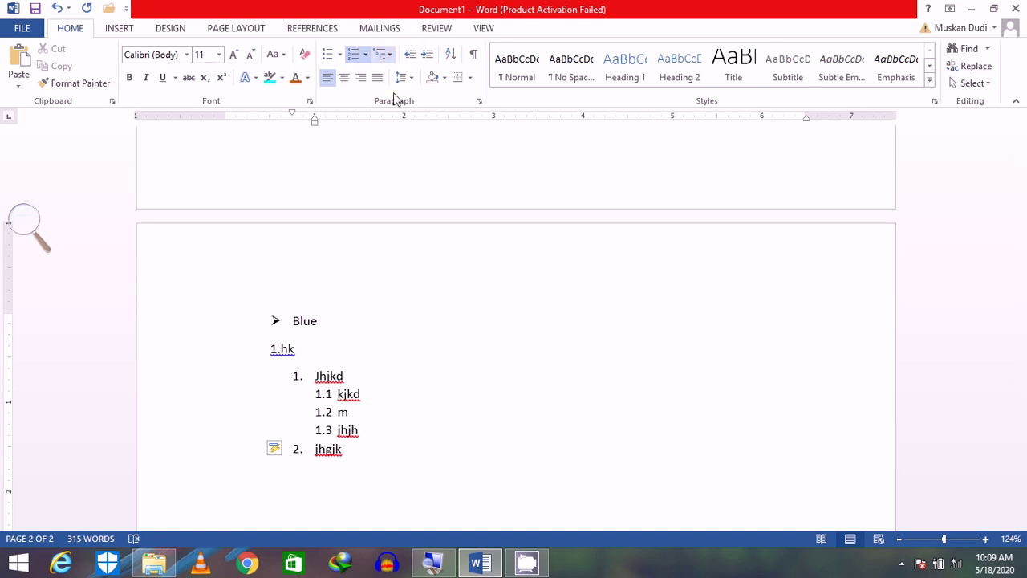
Show centre and right alignment on the large "Save time in Word" paragraph, ending with justified alignment
scroll(454, 137, "up", 10)
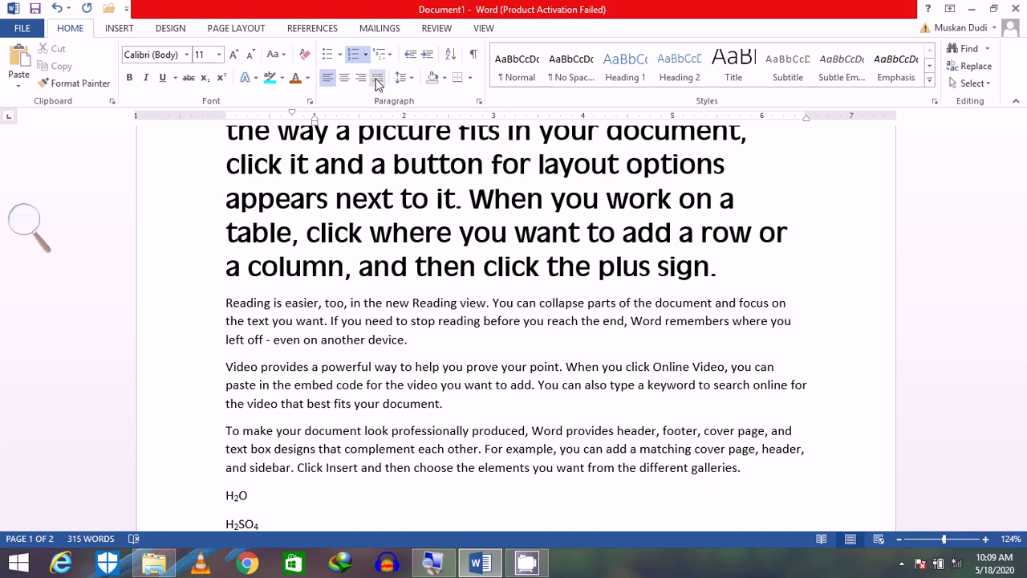
left_click(1022, 247)
left_click_drag(1022, 247, 1023, 217)
left_click_drag(724, 417, 226, 210)
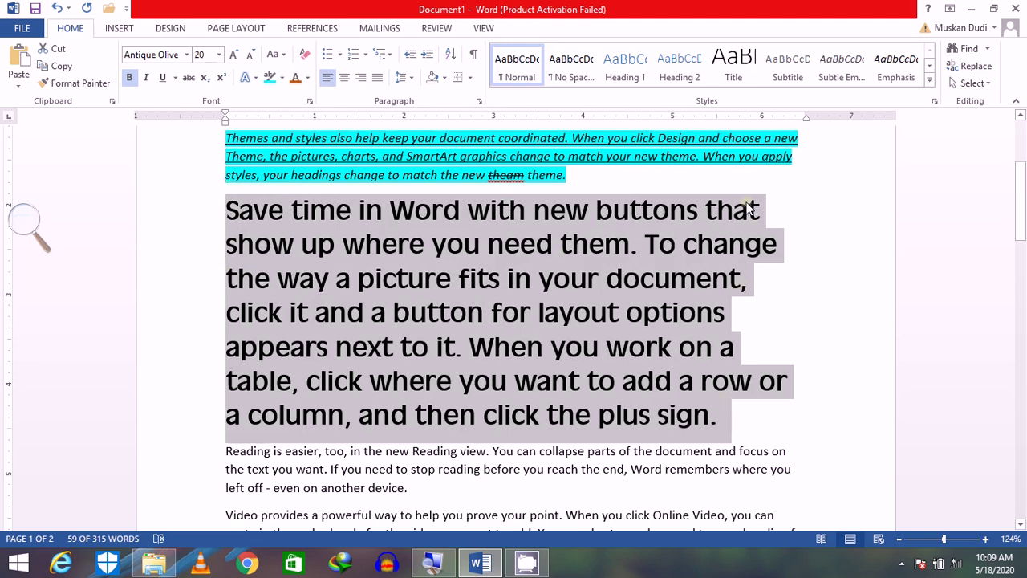
left_click(346, 80)
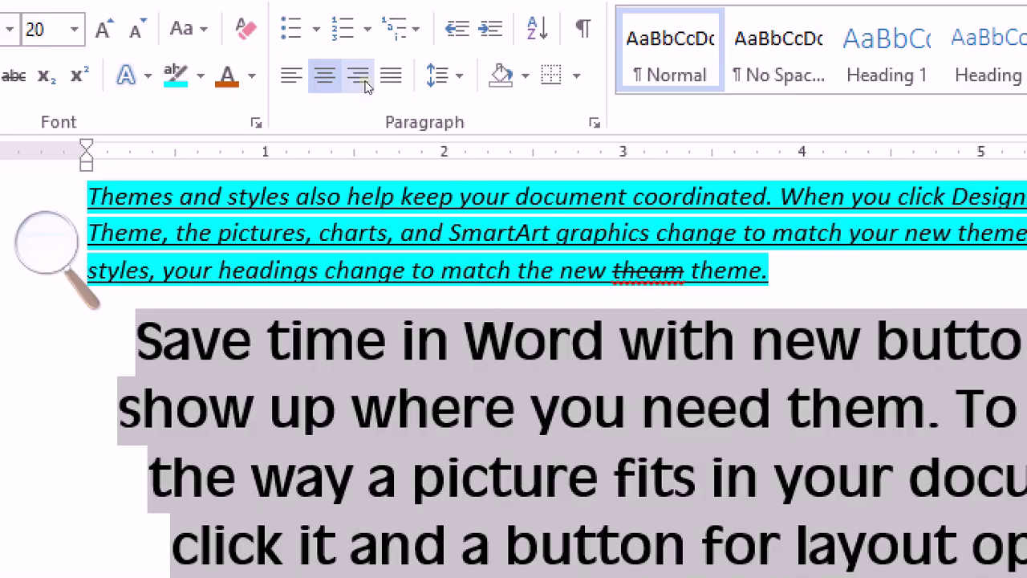
left_click(365, 86)
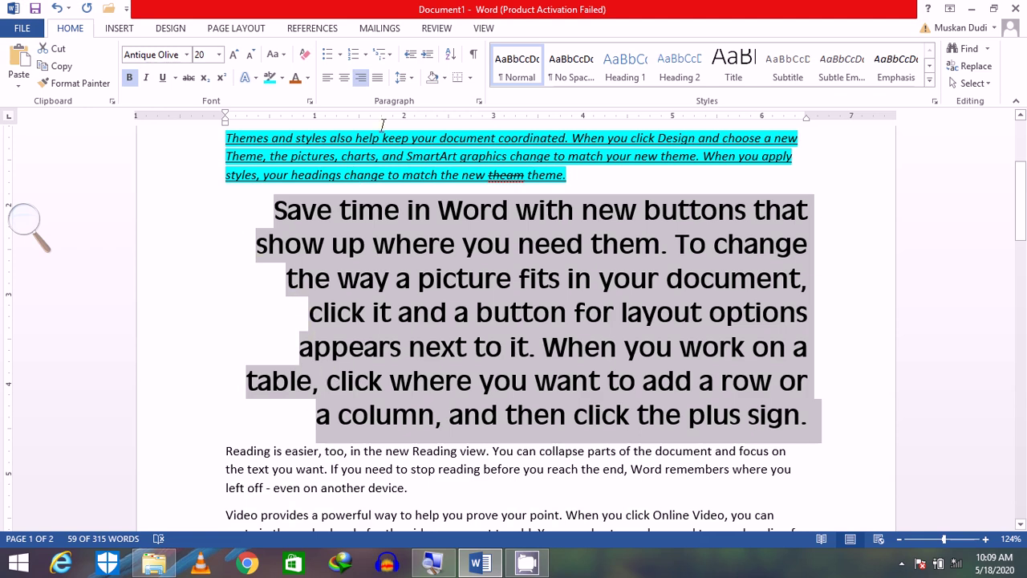
left_click(377, 78)
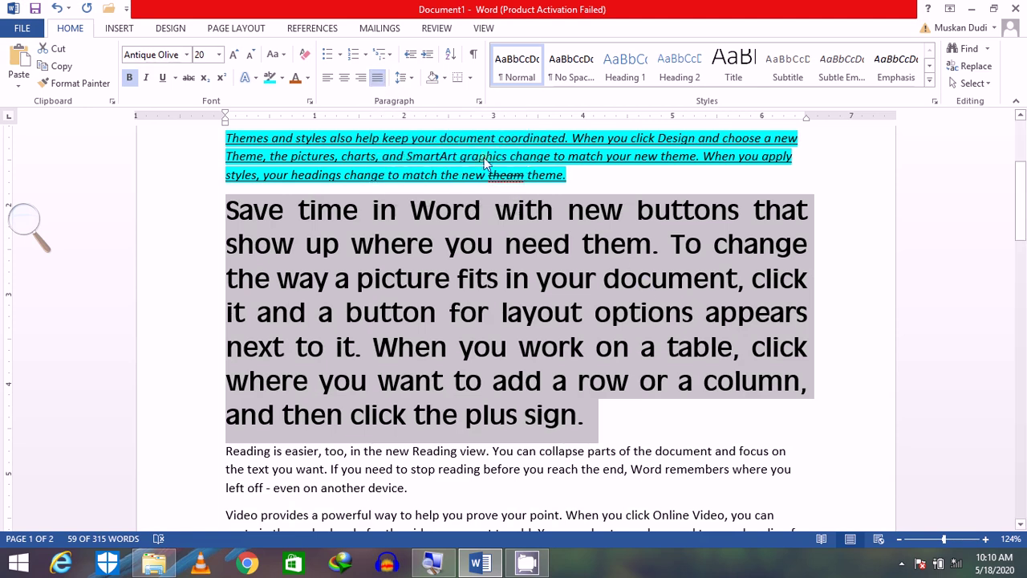
Set the line spacing of the large "Save time in Word" paragraph to 1.0
left_click(413, 81)
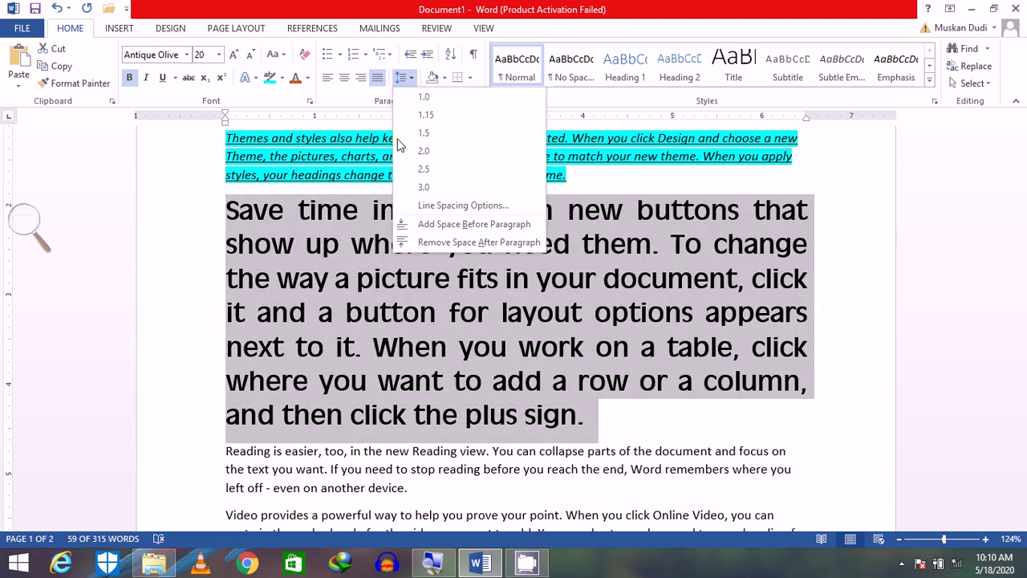
left_click(416, 104)
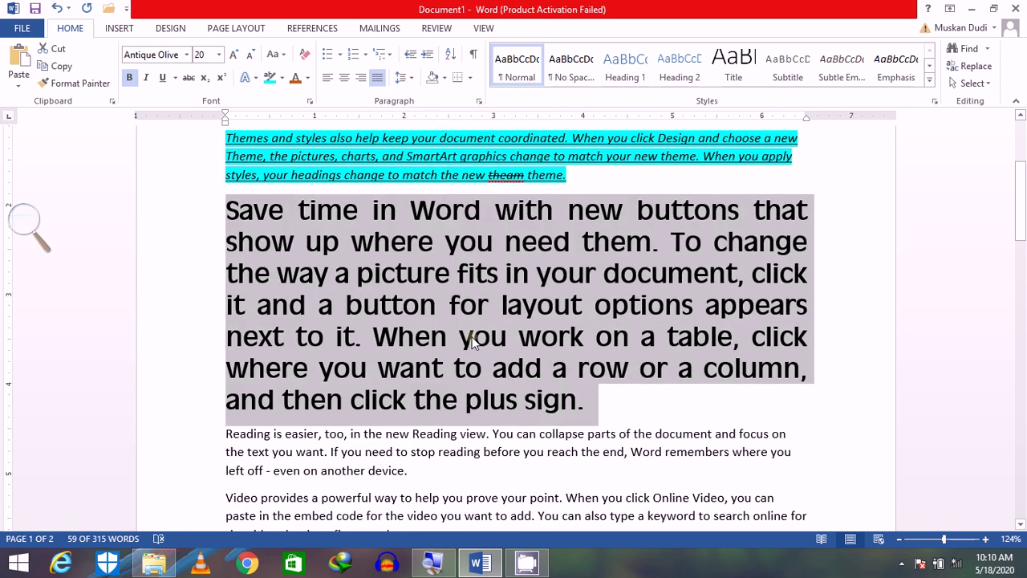
left_click(473, 337)
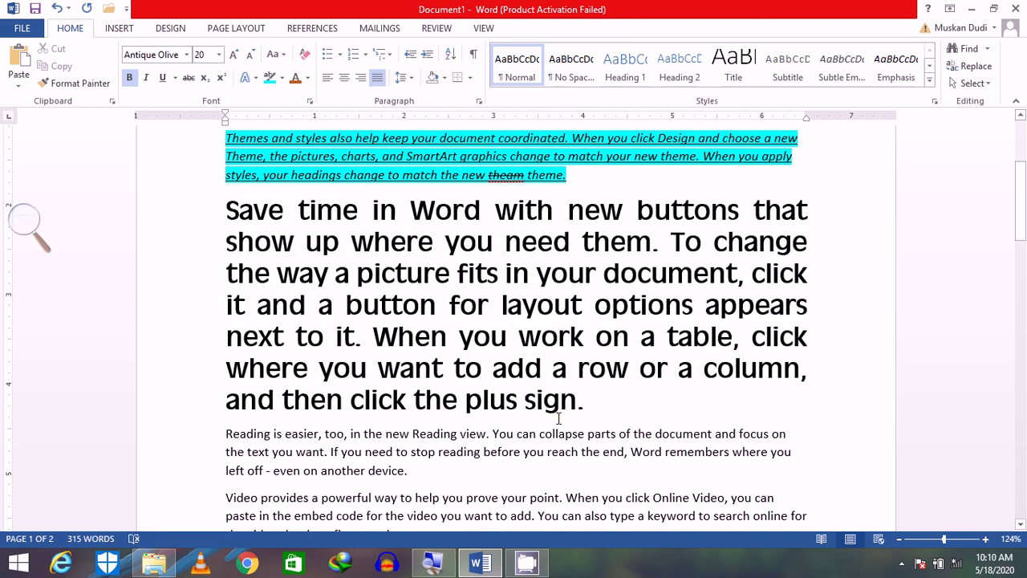
Set the line spacing of the whole "Reading is easier" paragraph to 1.0
left_click(1022, 204)
left_click_drag(1023, 204, 1022, 214)
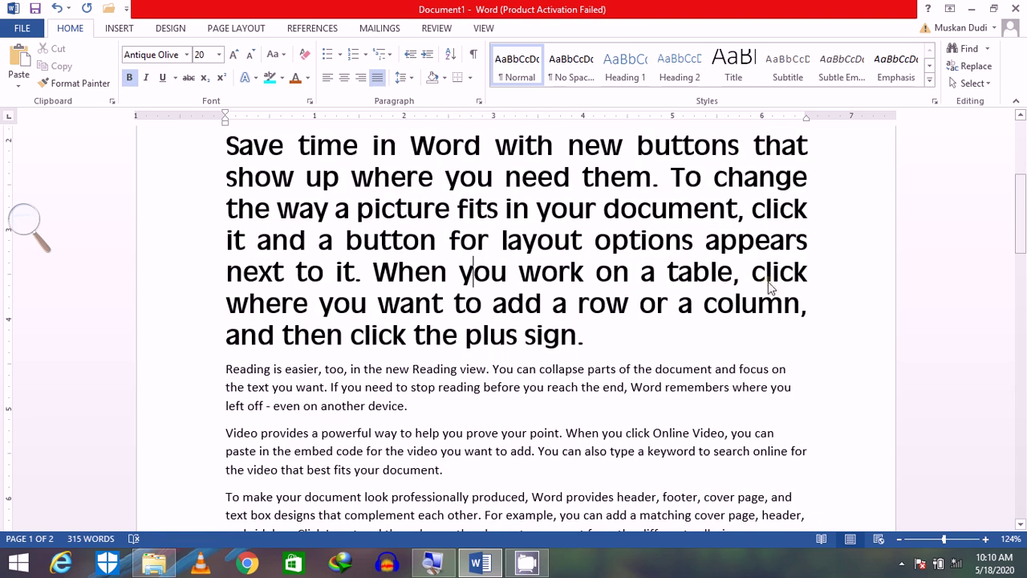
left_click_drag(496, 441, 532, 451)
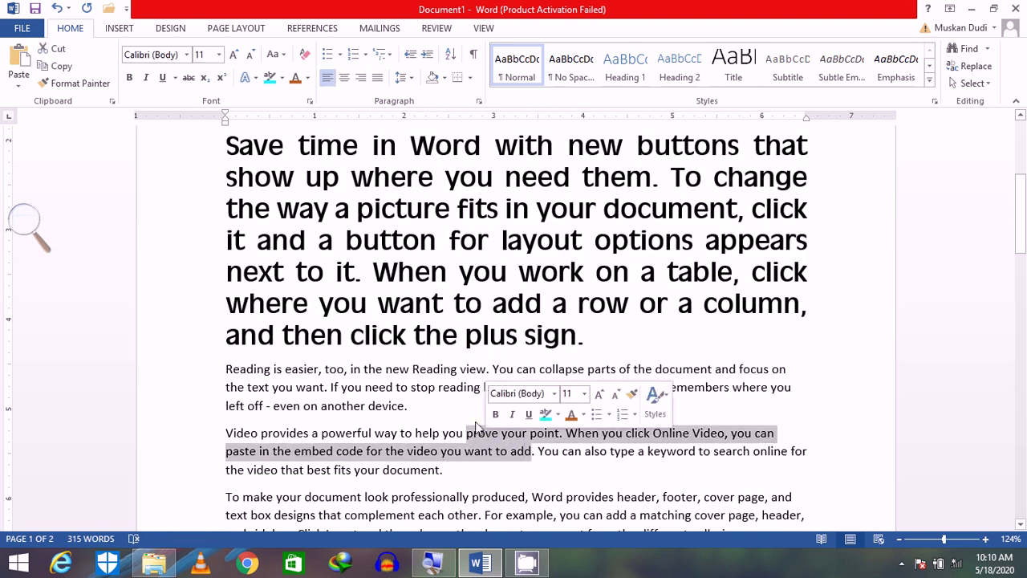
left_click_drag(407, 405, 412, 371)
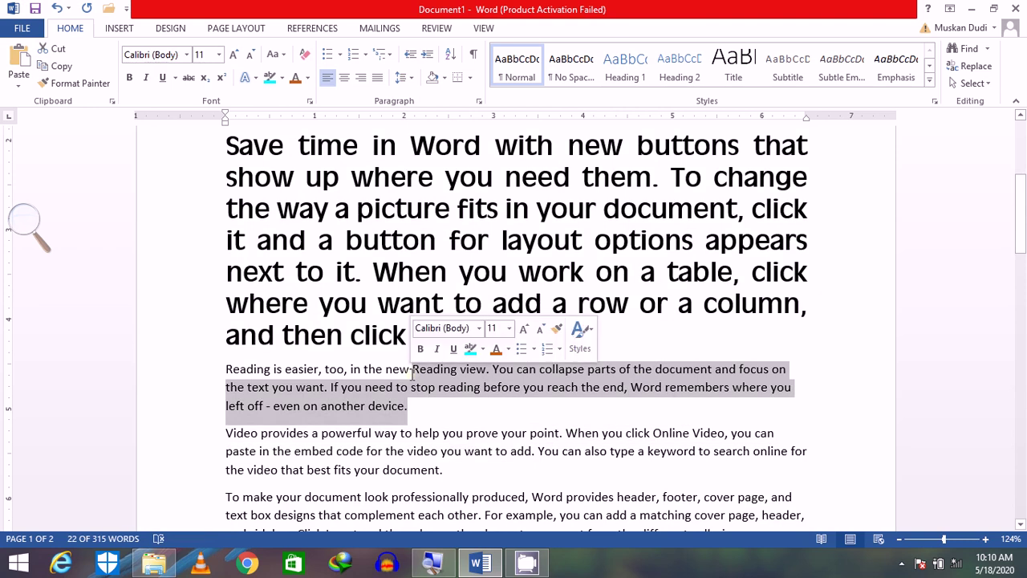
left_click(454, 451)
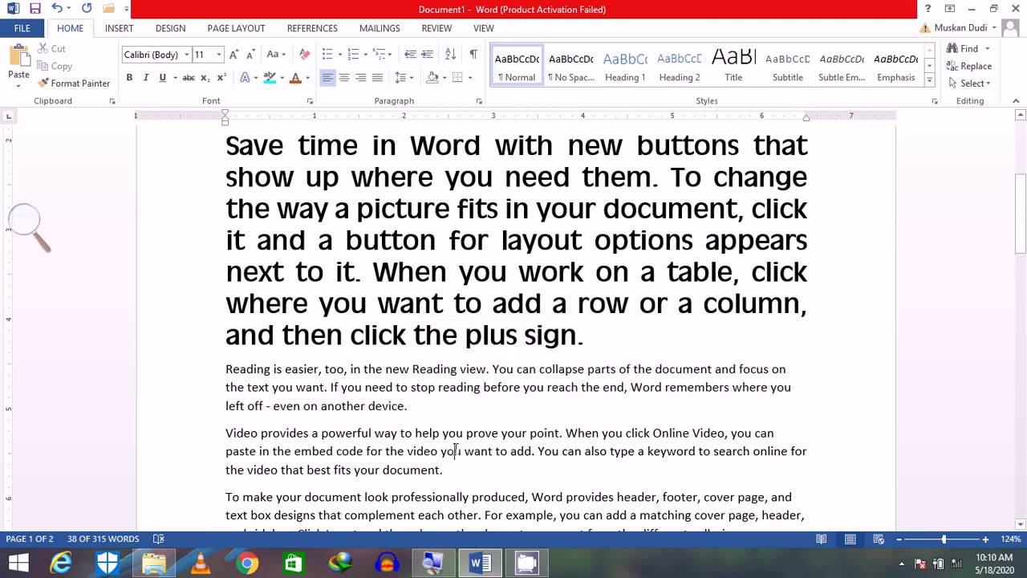
left_click_drag(461, 406, 365, 387)
left_click(365, 407)
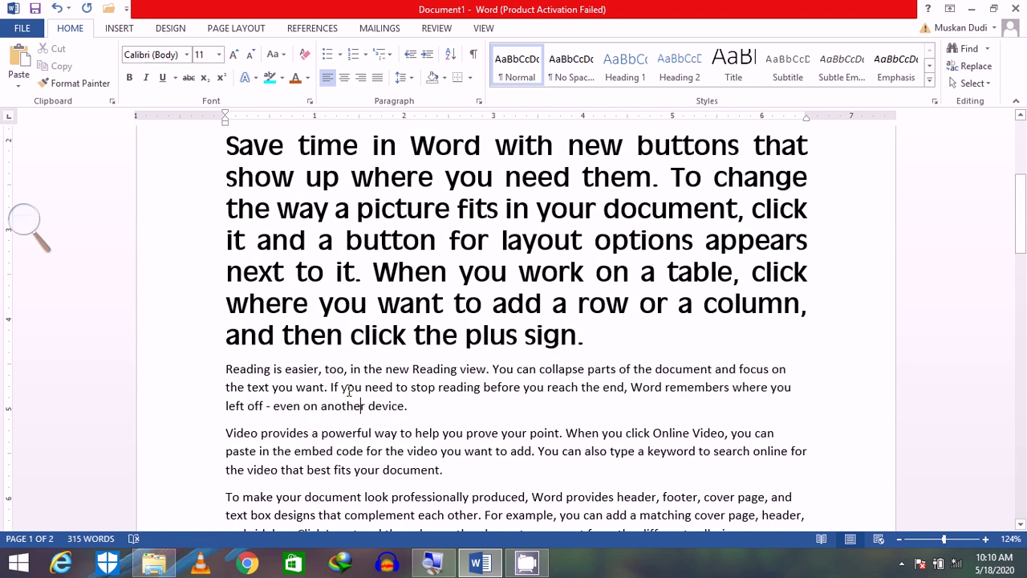
left_click_drag(414, 406, 235, 377)
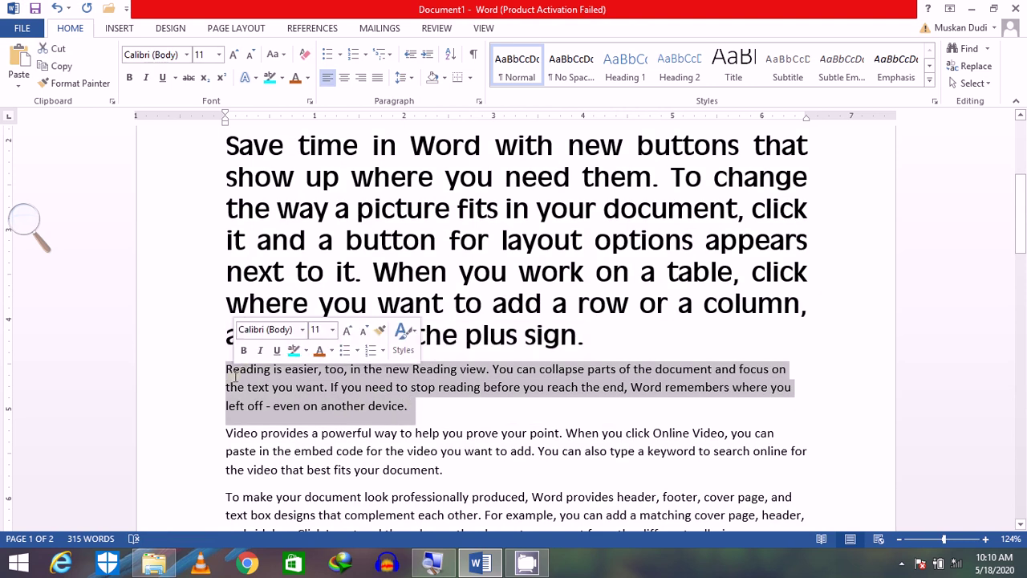
left_click(403, 77)
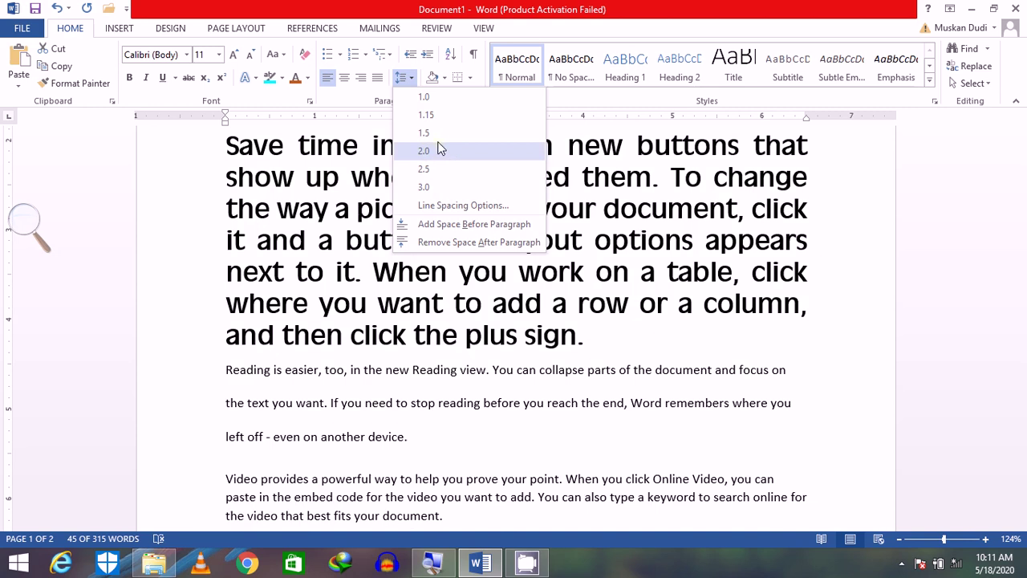
left_click(427, 98)
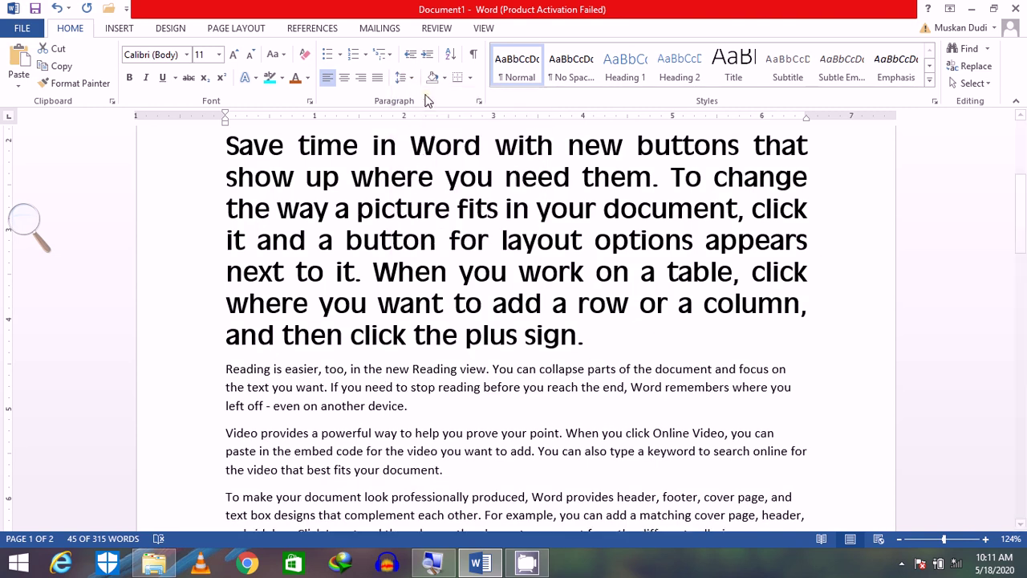
Remove the space after the "Reading is easier" paragraph
left_click(427, 433)
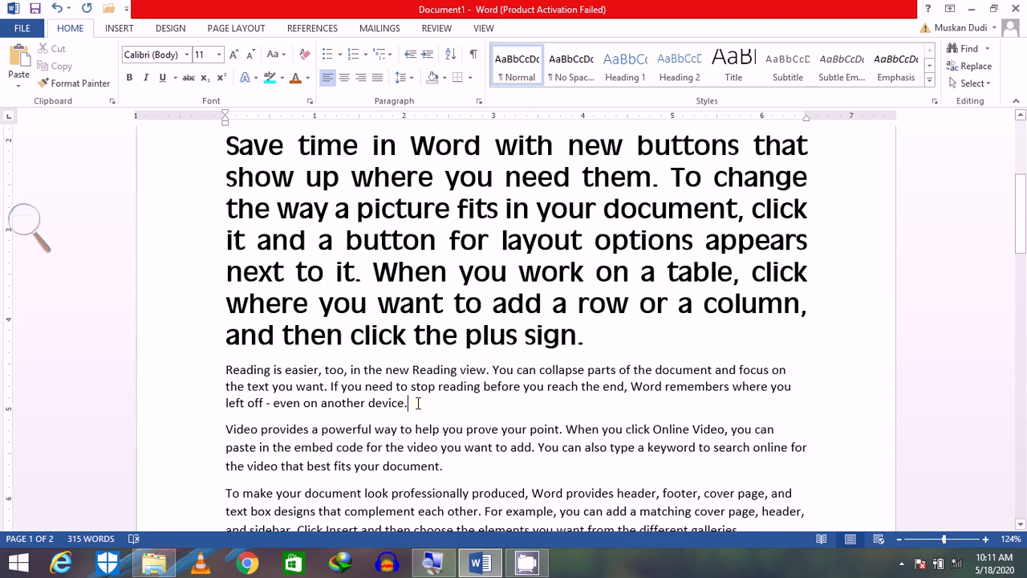
left_click(411, 405)
left_click(404, 78)
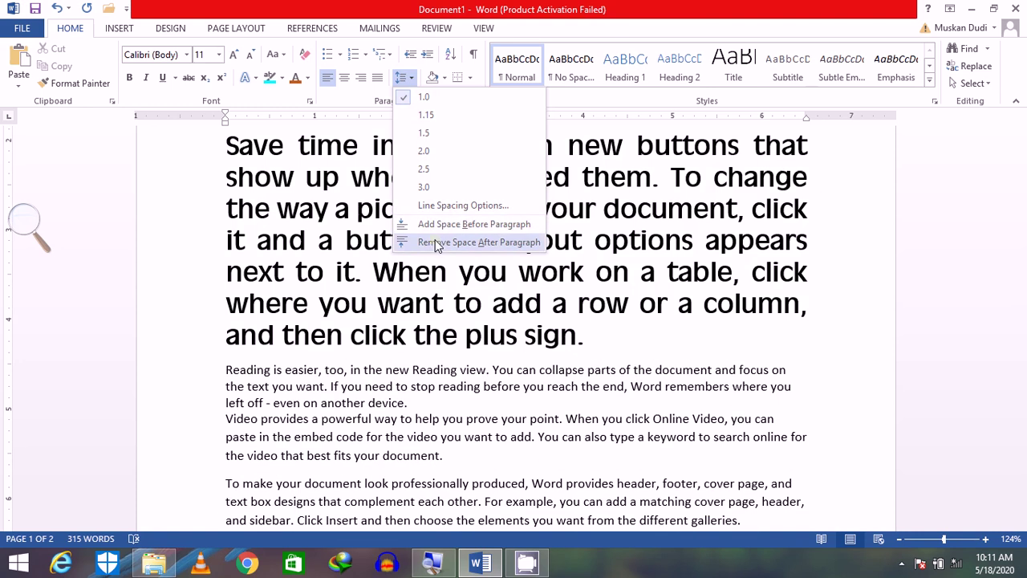
key("Escape")
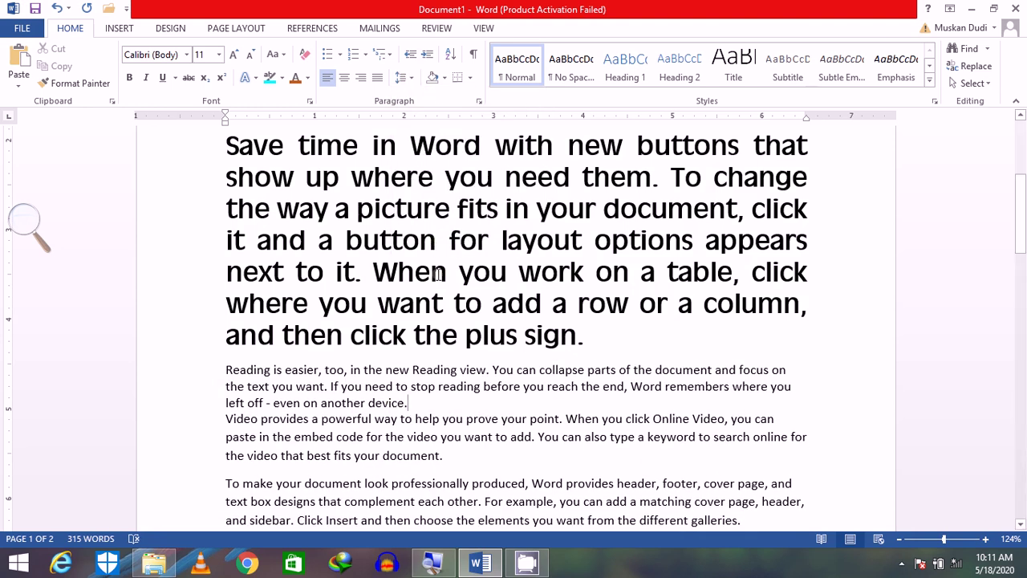
Add the space after the "Reading is easier" paragraph back in
left_click_drag(371, 414, 352, 405)
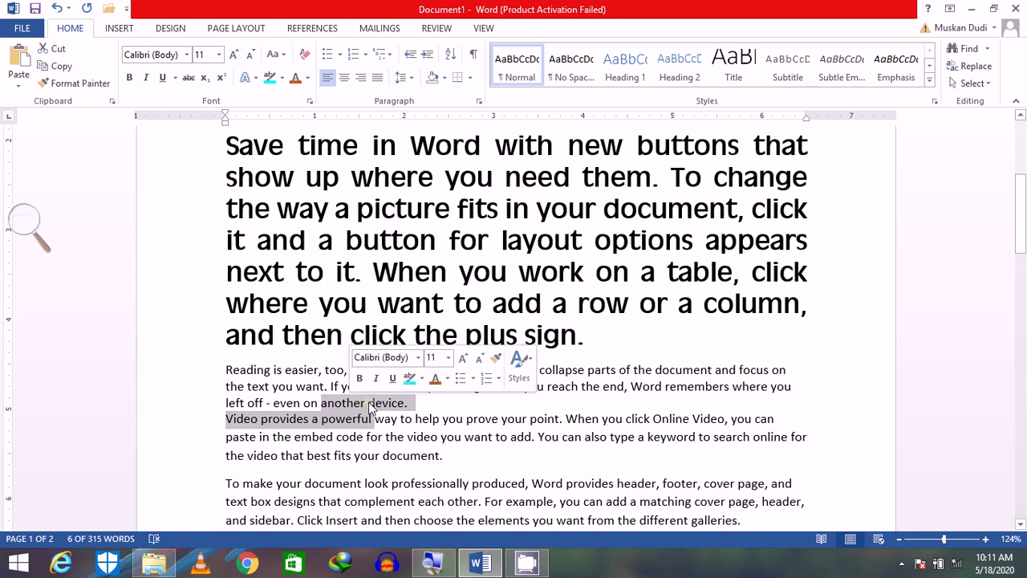
left_click(468, 418)
left_click(408, 403)
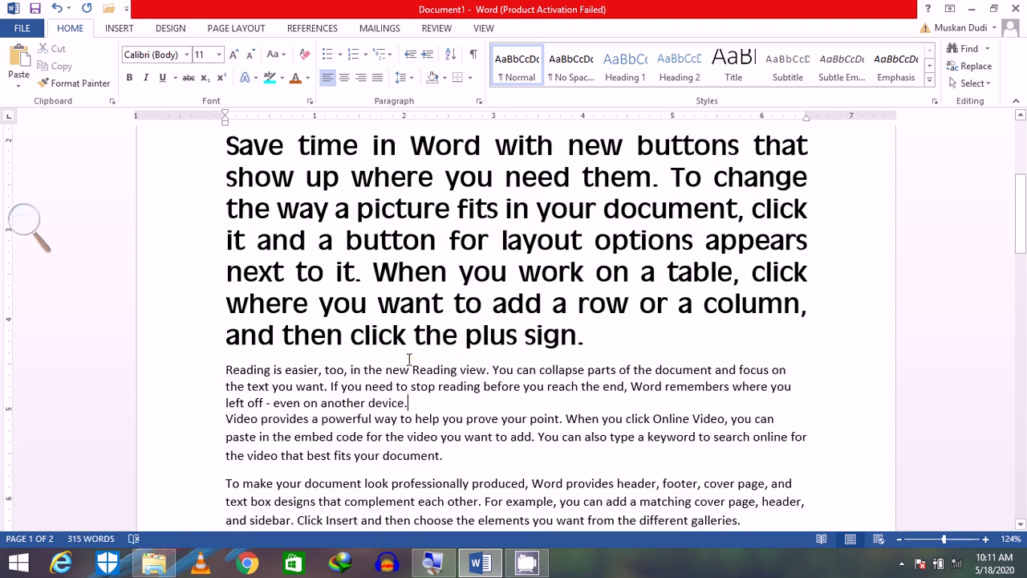
left_click(410, 78)
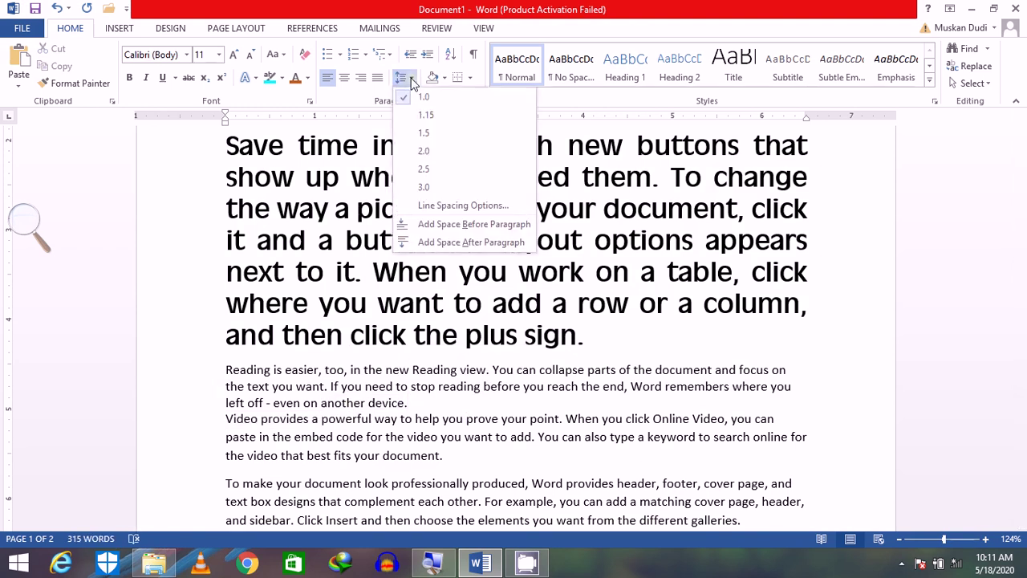
left_click(433, 241)
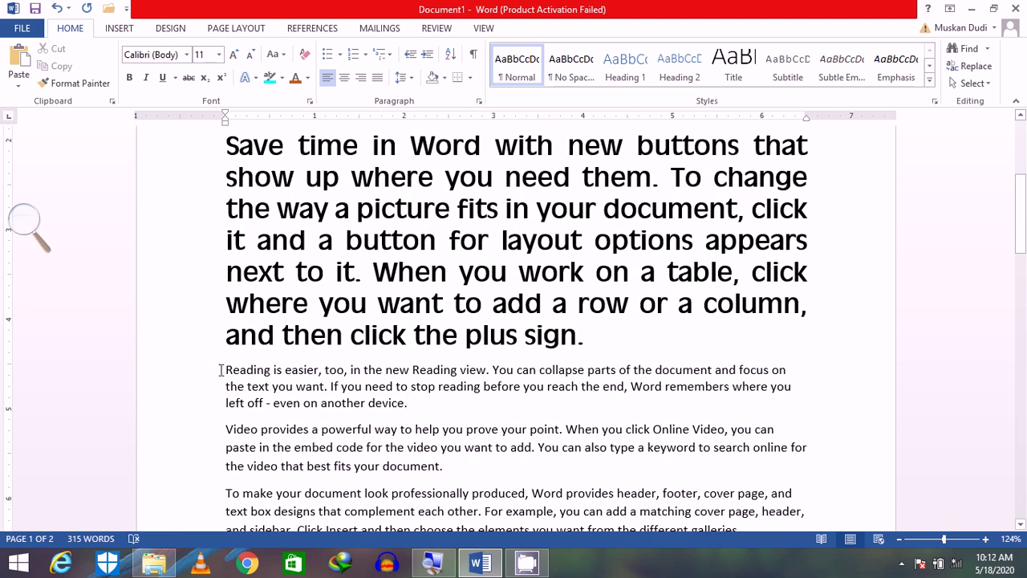
Select the whole "Reading is easier" paragraph and increase its indent seven times
left_click_drag(227, 369, 438, 402)
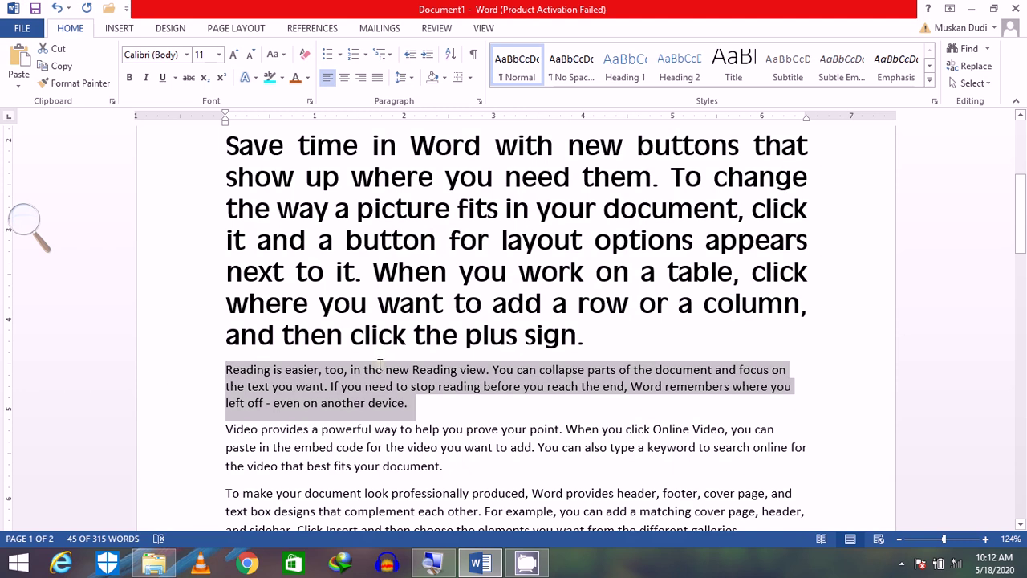
left_click(427, 57)
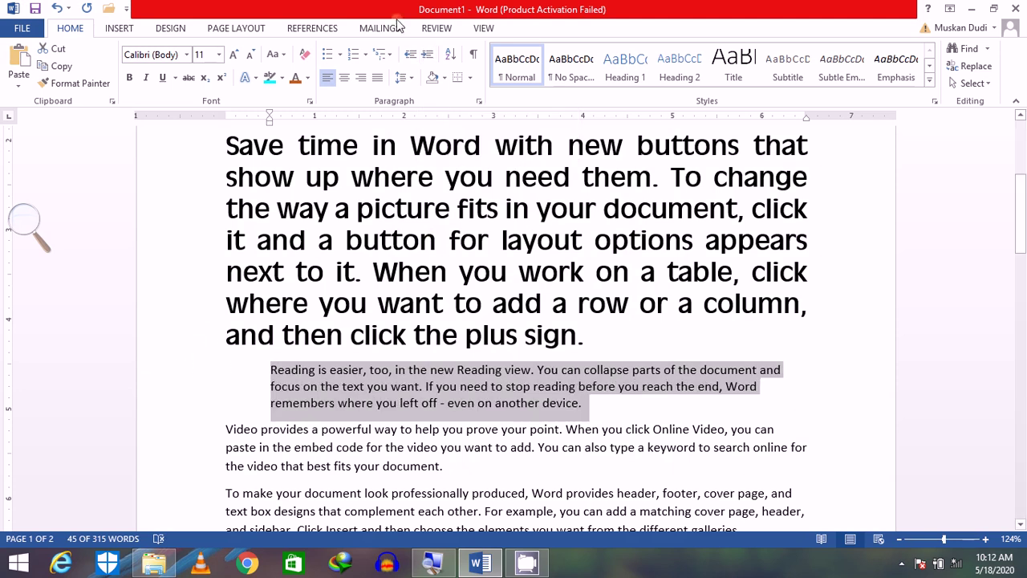
left_click(426, 55)
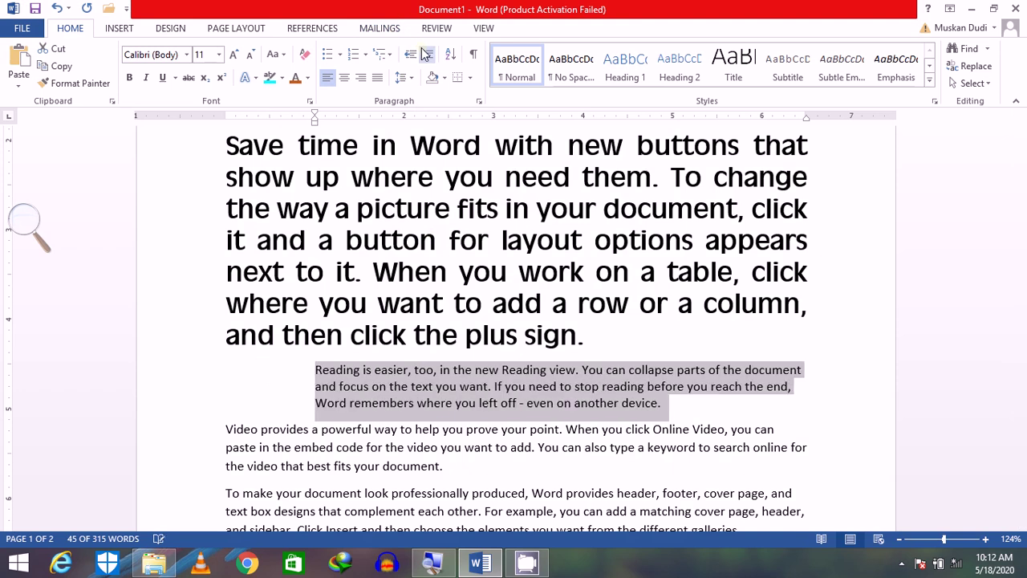
left_click(428, 57)
left_click(429, 56)
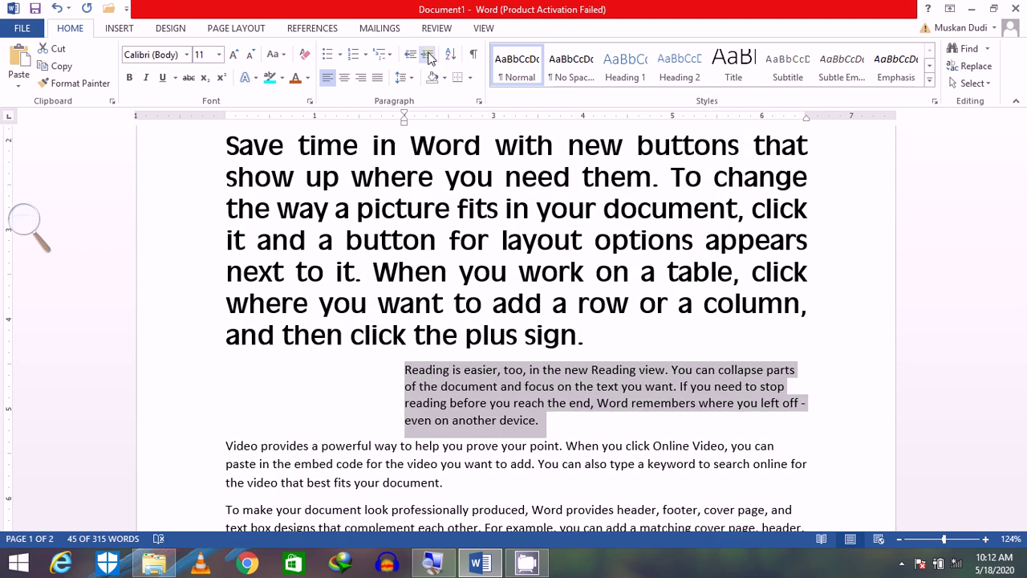
left_click(430, 56)
left_click(429, 56)
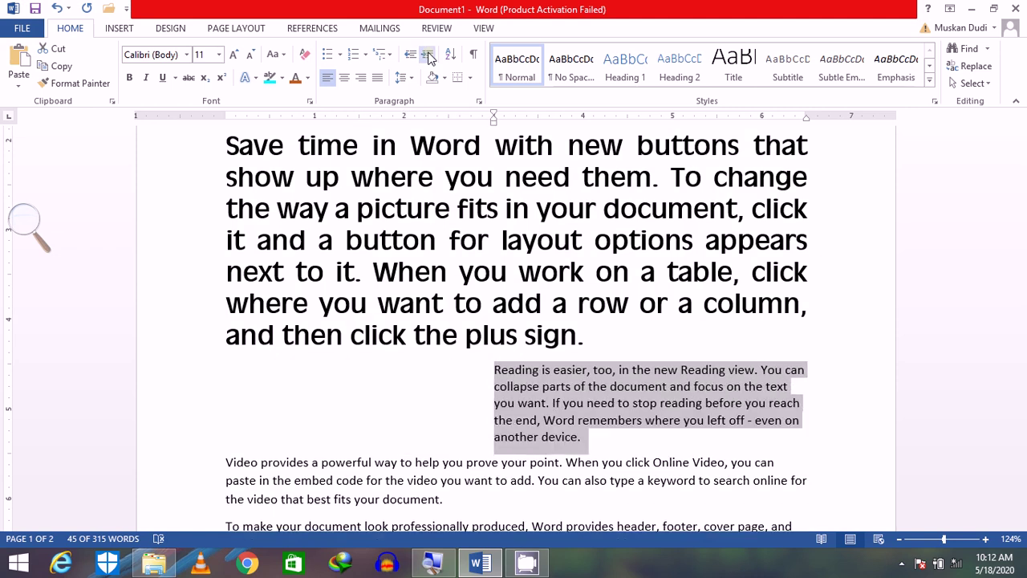
left_click(429, 56)
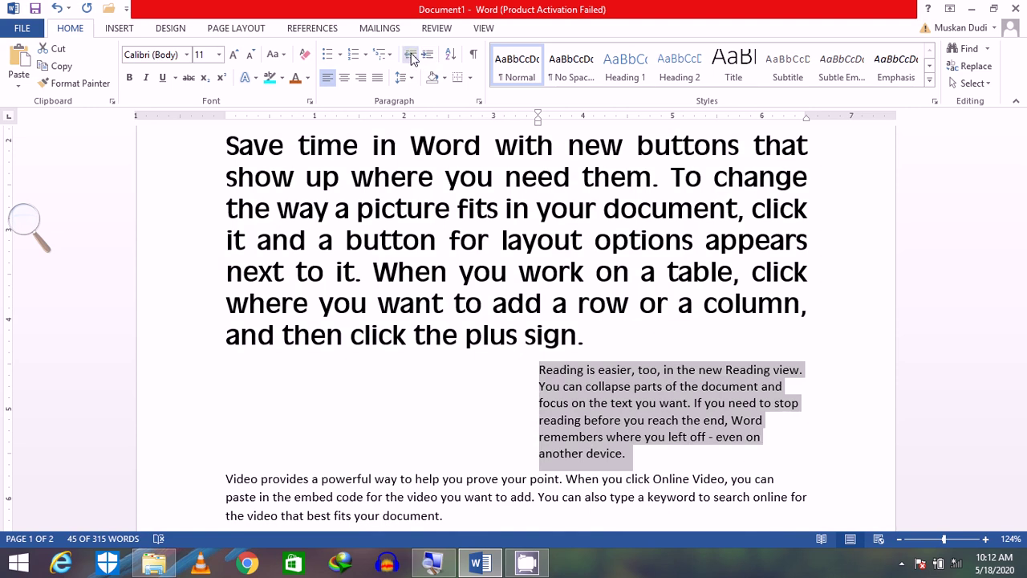
Decrease the indent of the "Reading is easier" paragraph step by step until it is back at the margin
left_click(411, 57)
left_click(411, 56)
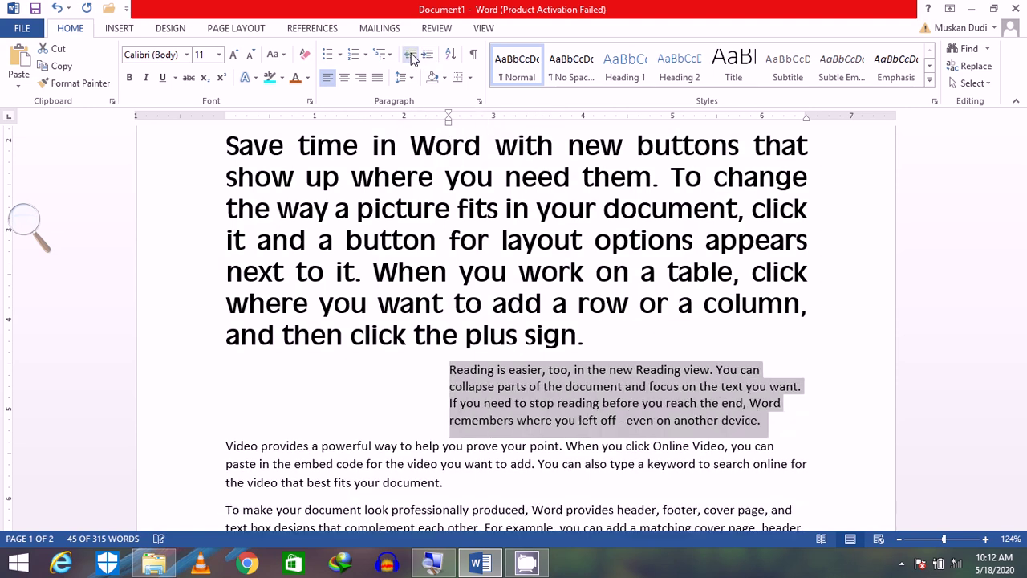
left_click(411, 57)
left_click(411, 56)
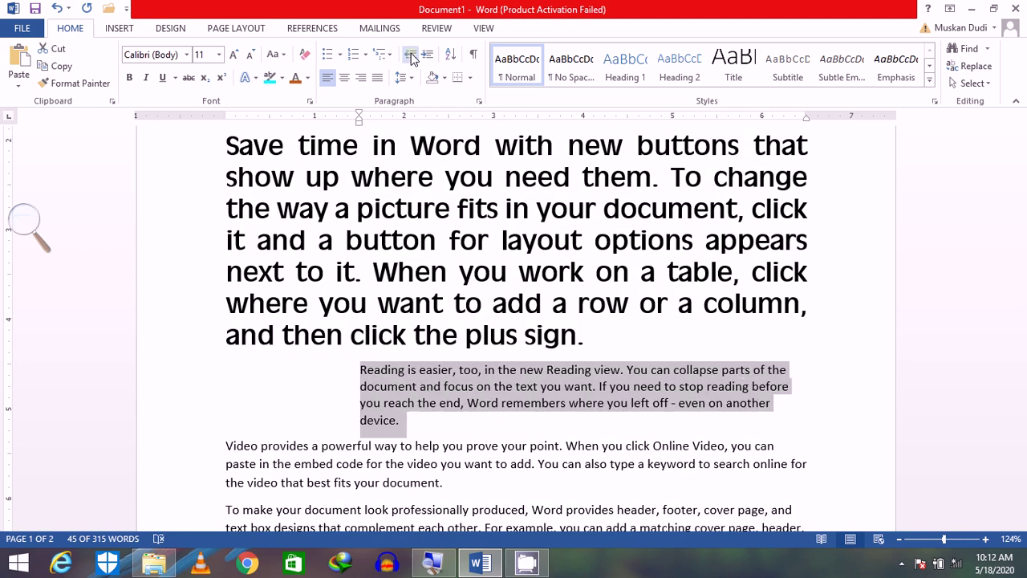
left_click(410, 56)
left_click(411, 56)
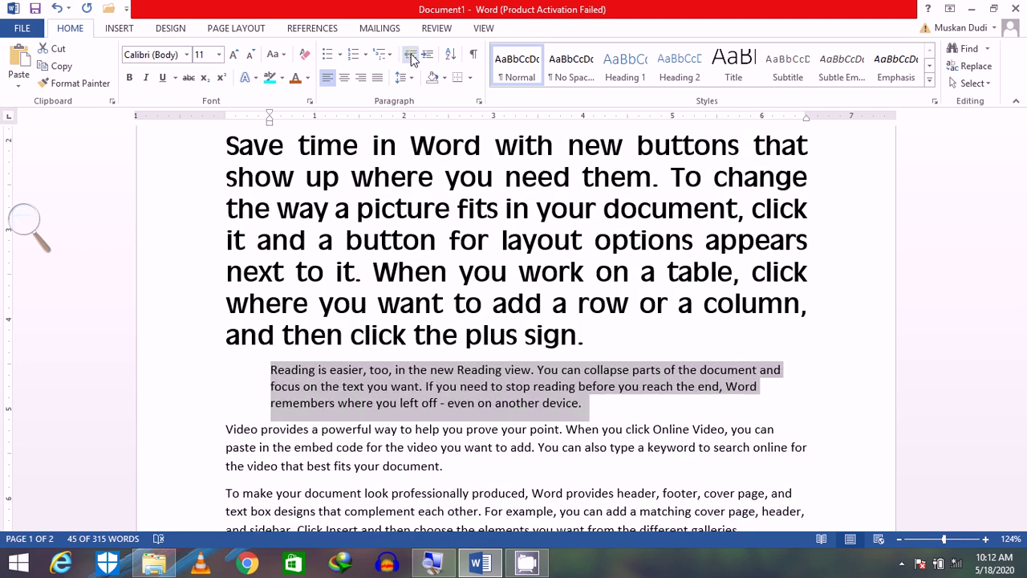
left_click(411, 56)
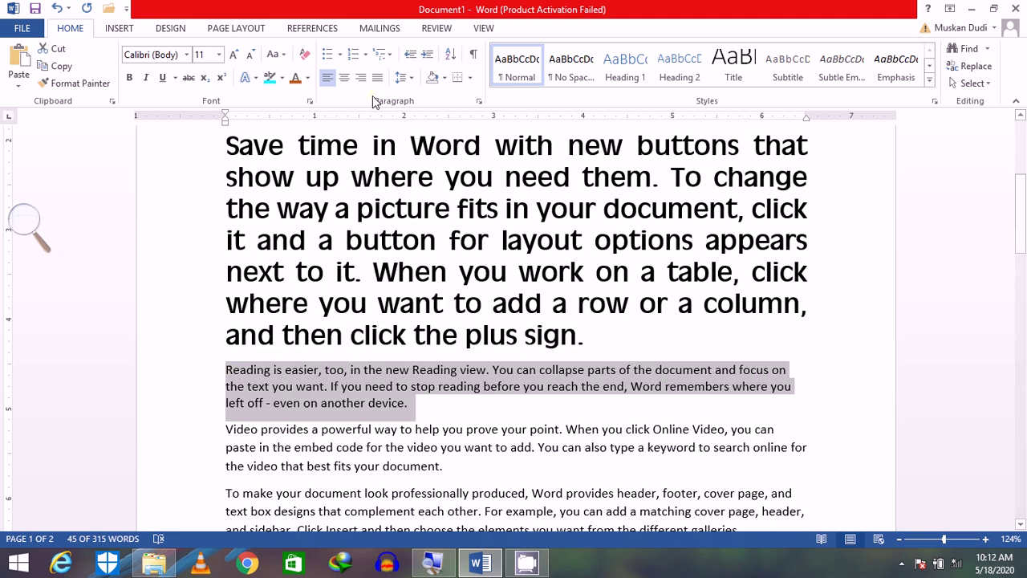
left_click(411, 62)
left_click(411, 62)
left_click(411, 62)
left_click(411, 62)
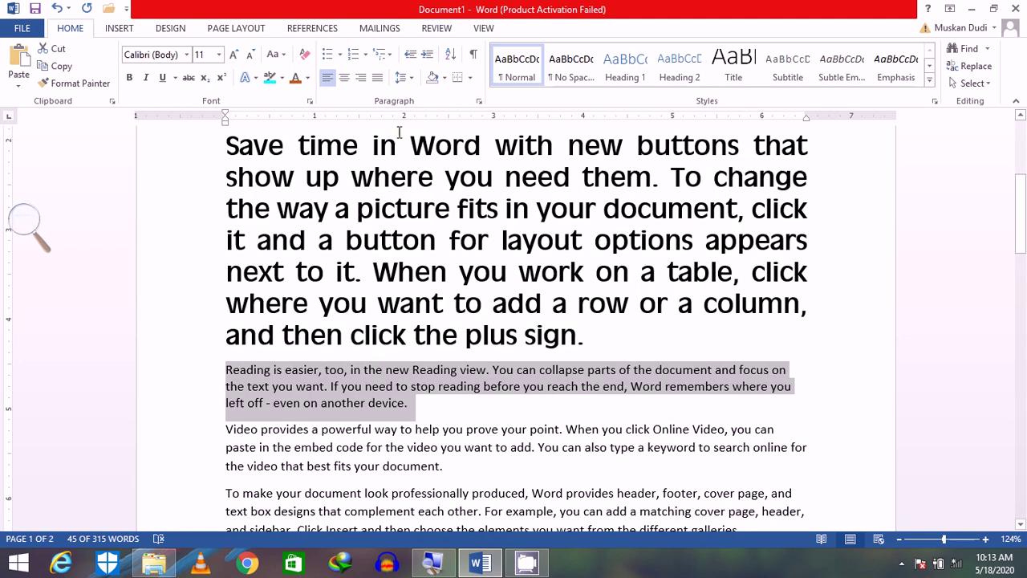
Increase the indent of the "Reading is easier" paragraph again, ending with it decreased back to the margin
left_click(429, 55)
left_click(428, 53)
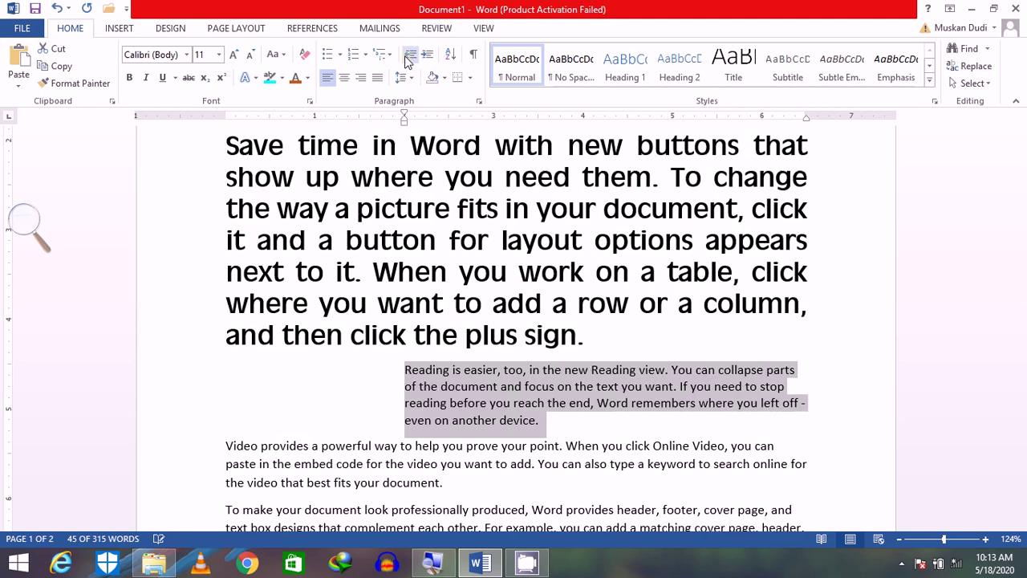
left_click(406, 60)
left_click(406, 60)
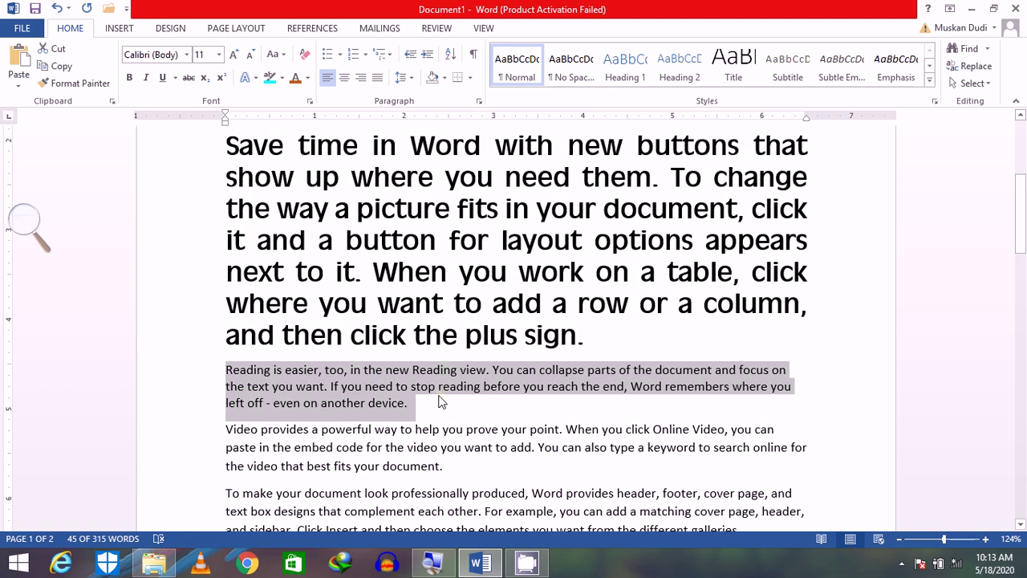
Apply a light gold theme shading to the whole "Reading is easier" paragraph
left_click(426, 404)
left_click_drag(419, 402, 228, 365)
left_click(443, 78)
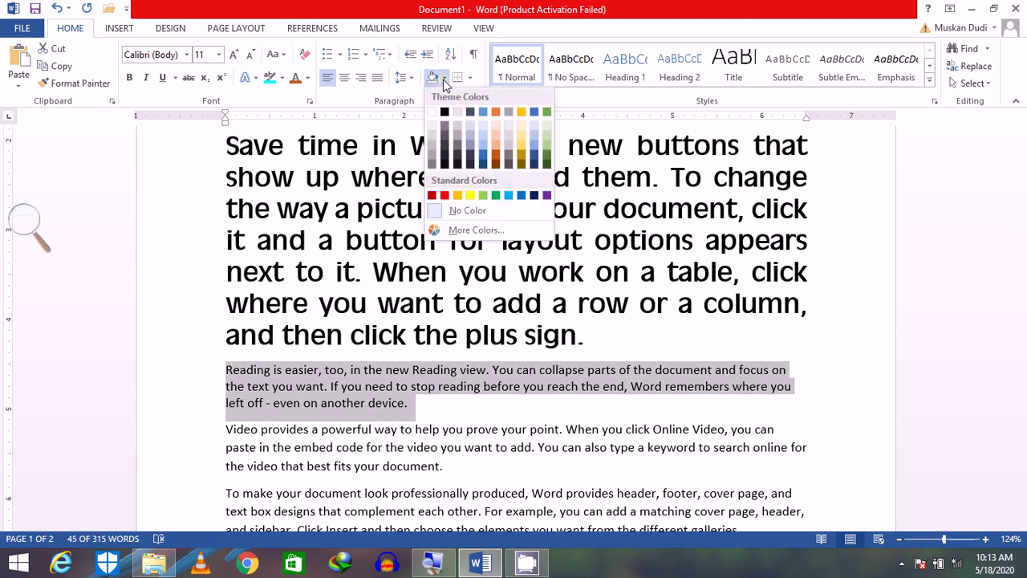
left_click(523, 152)
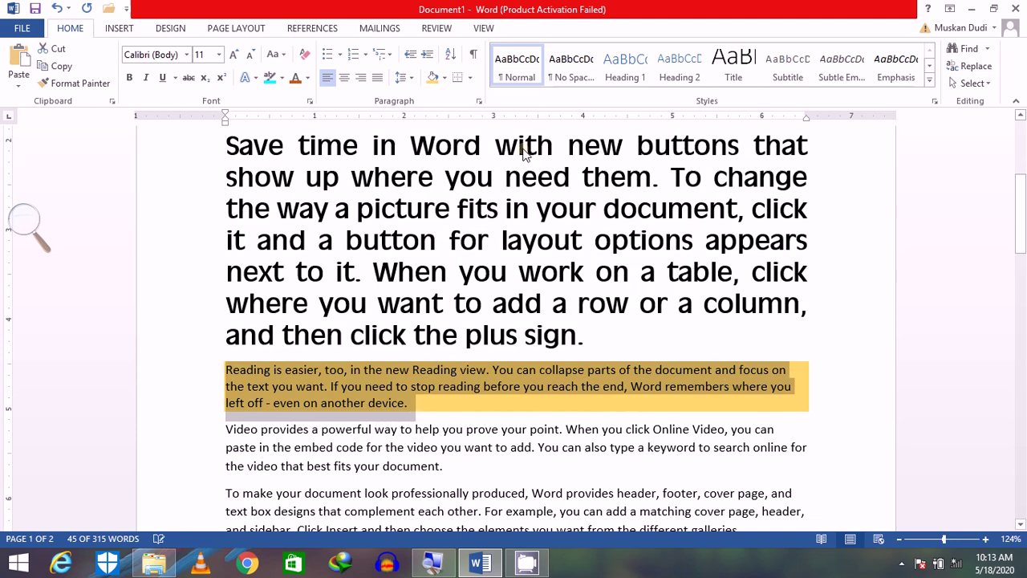
left_click(467, 429)
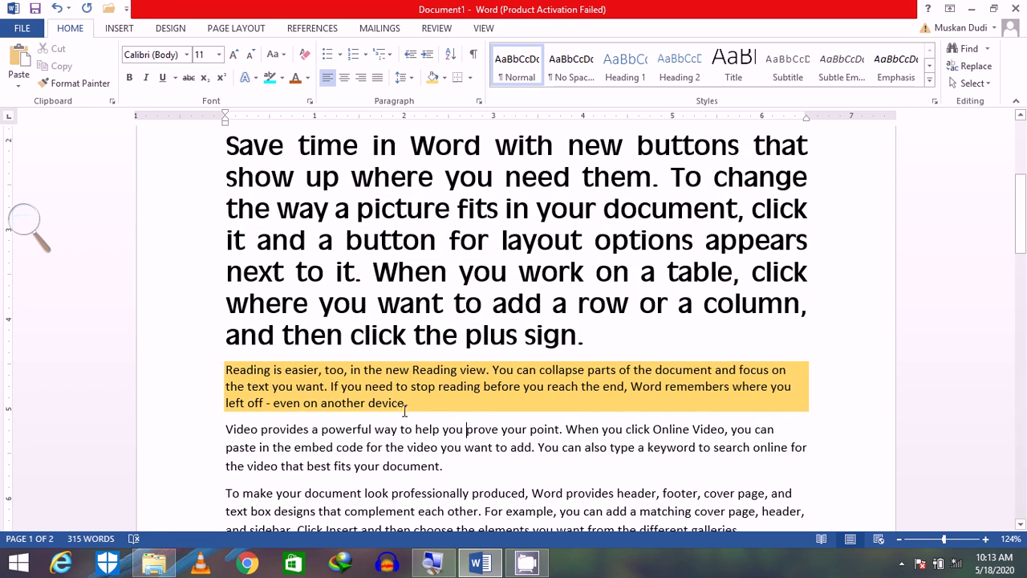
Apply All Borders to the gold-shaded "Reading is easier" paragraph
left_click_drag(412, 404, 226, 374)
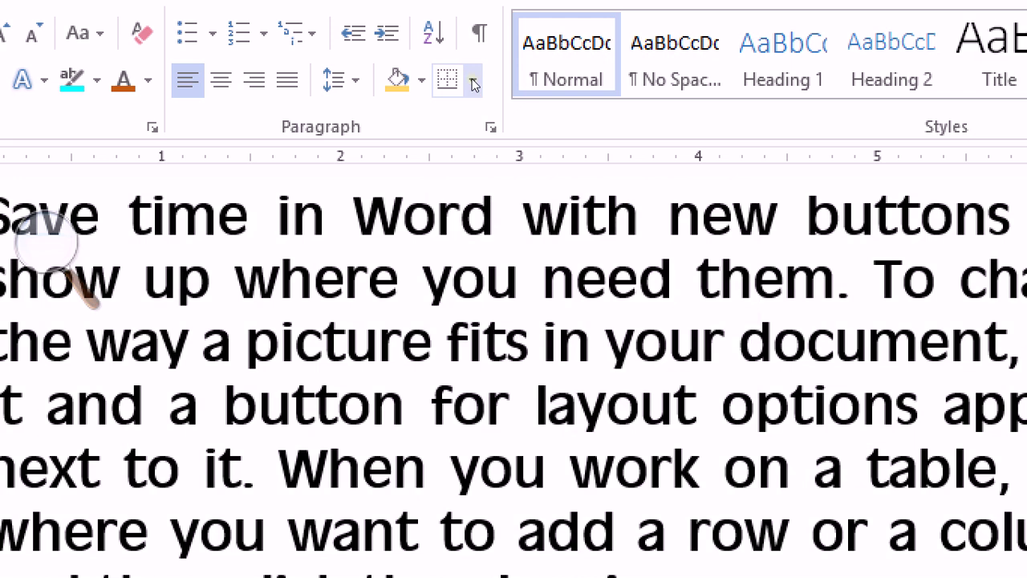
left_click(474, 83)
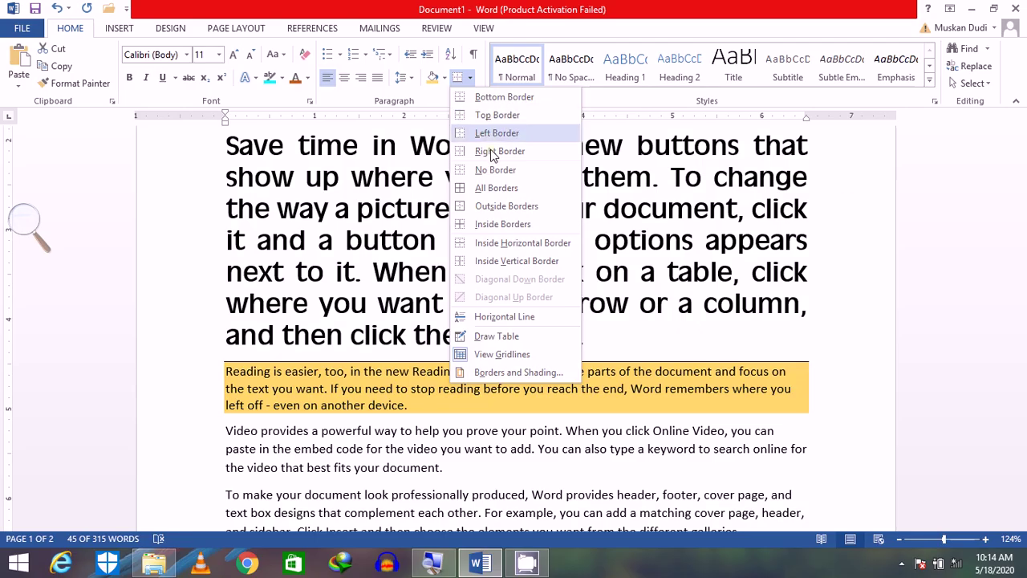
left_click(496, 194)
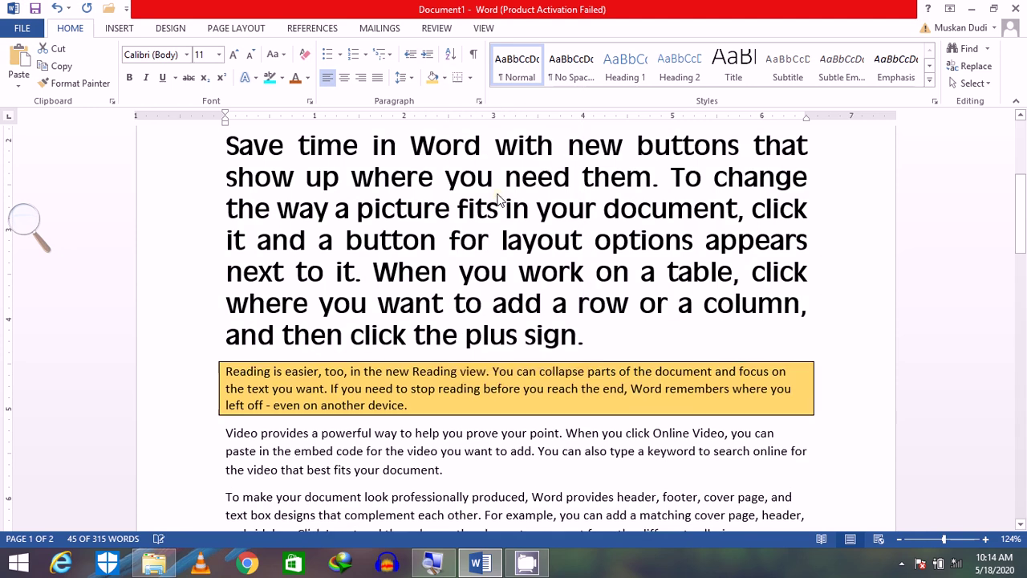
left_click(524, 432)
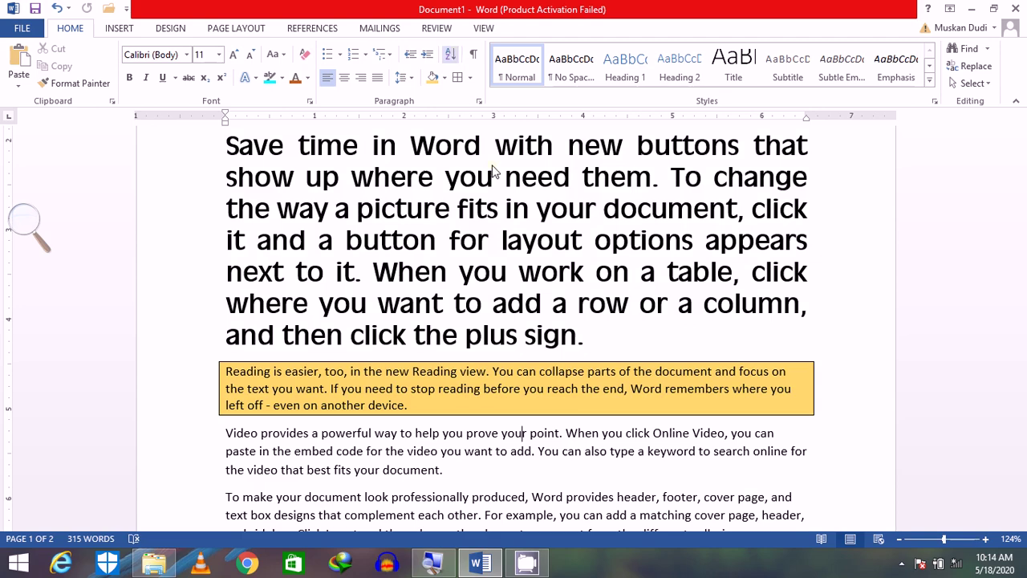
End the multilevel list after jhgjk on the second page and enter a sample first name on an unnumbered line
left_click_drag(1019, 231, 1022, 372)
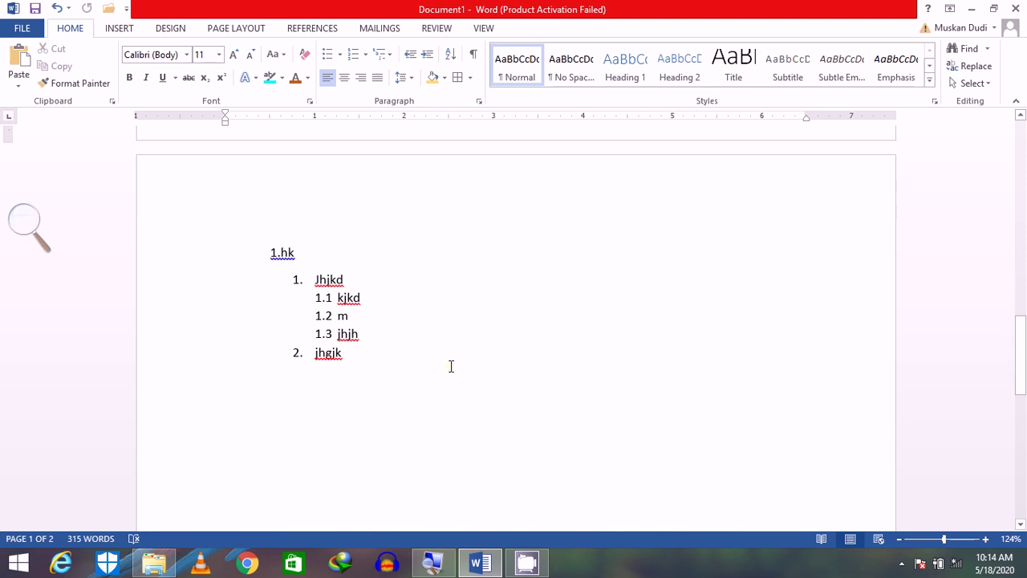
key("Return")
key("BackSpace")
key("BackSpace")
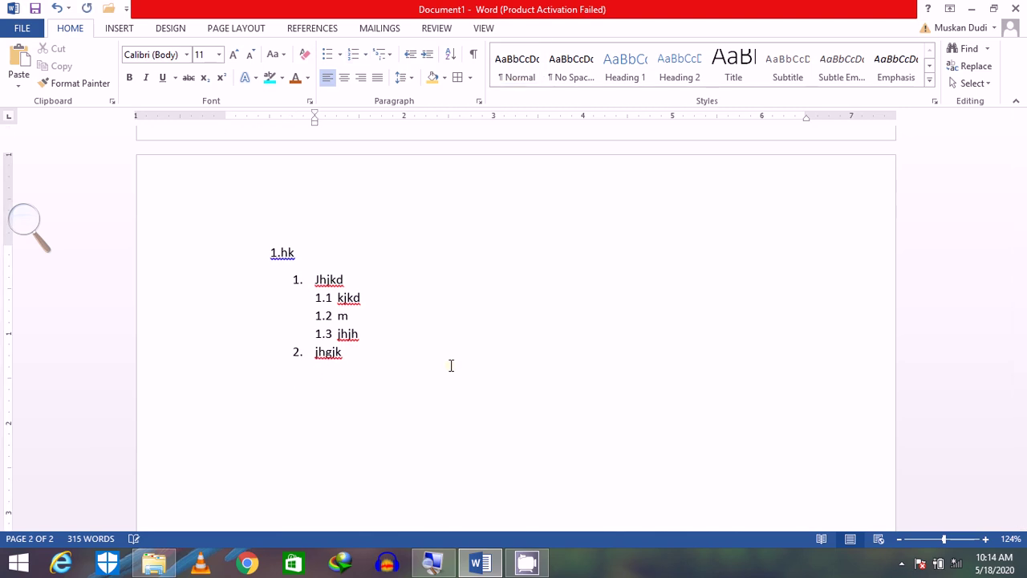
type("Raam")
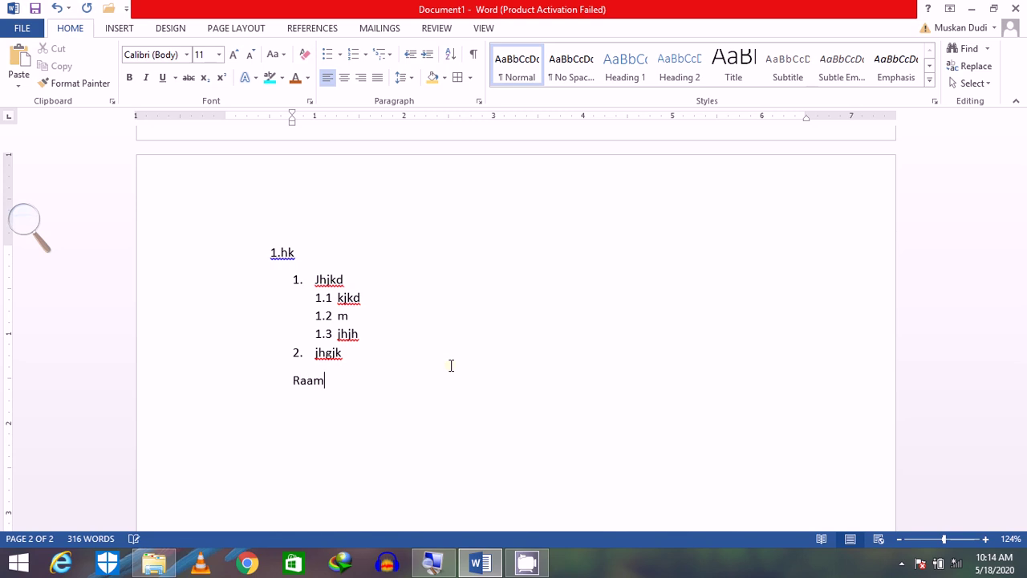
Add three more sample first names below the first one, each on its own line
key("Return")
type("Geeta")
key("Return")
type("Sei")
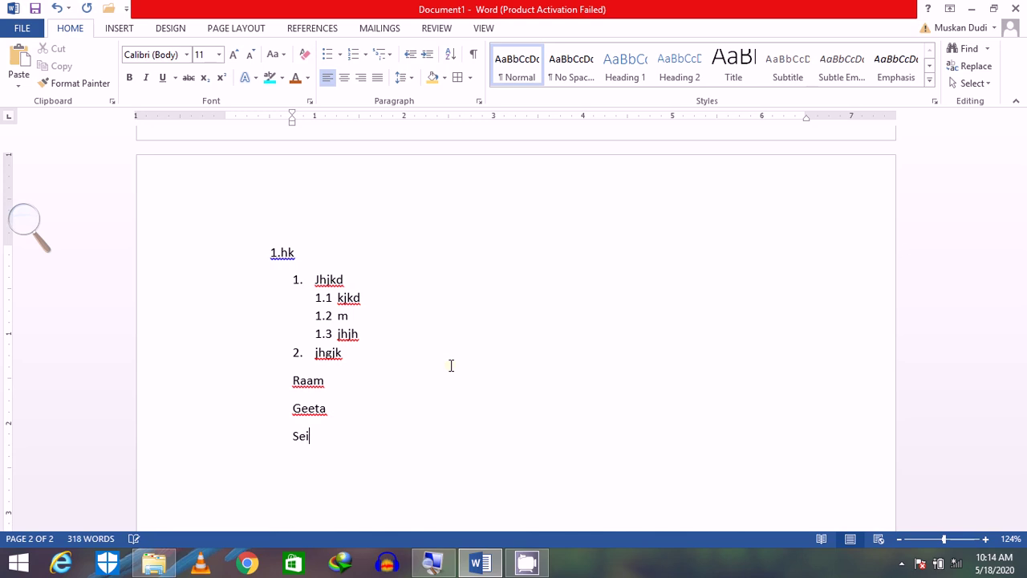
key("BackSpace")
key("BackSpace")
type("ita")
key("Return")
type("Gaytri")
Sort the four sample first names on the second page as paragraphs by text in ascending order
left_click(414, 442)
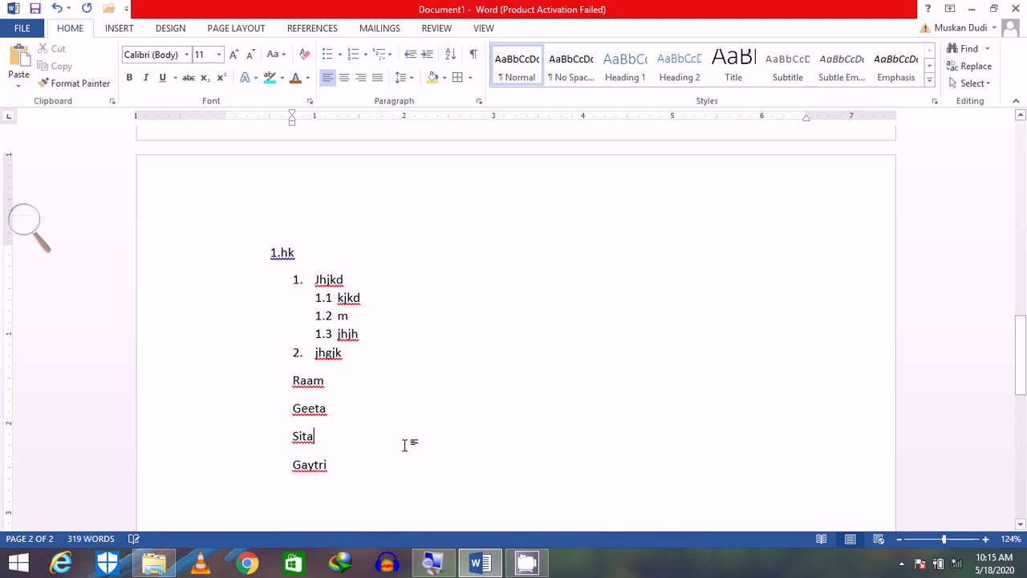
left_click_drag(324, 456, 288, 385)
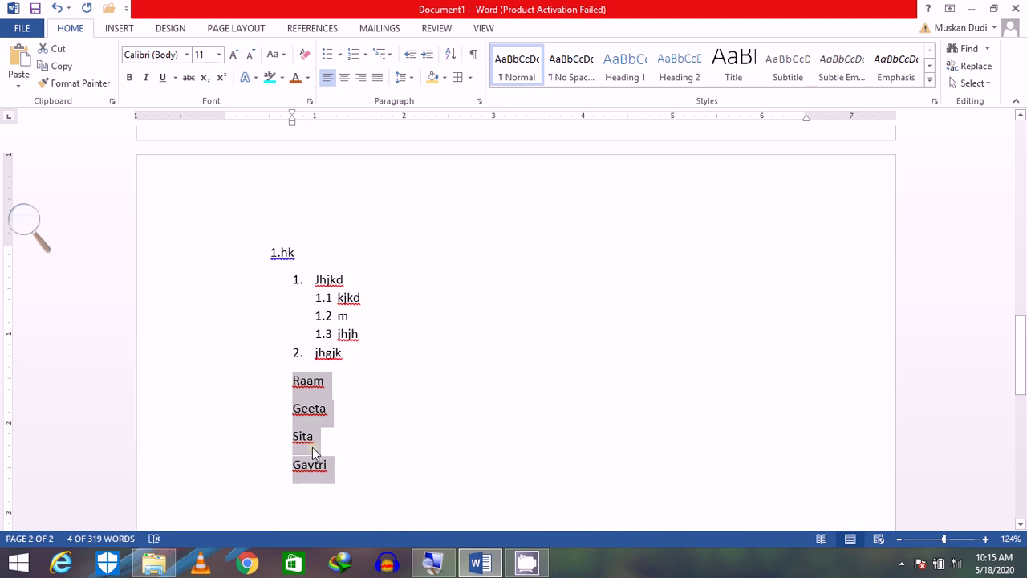
left_click(349, 449)
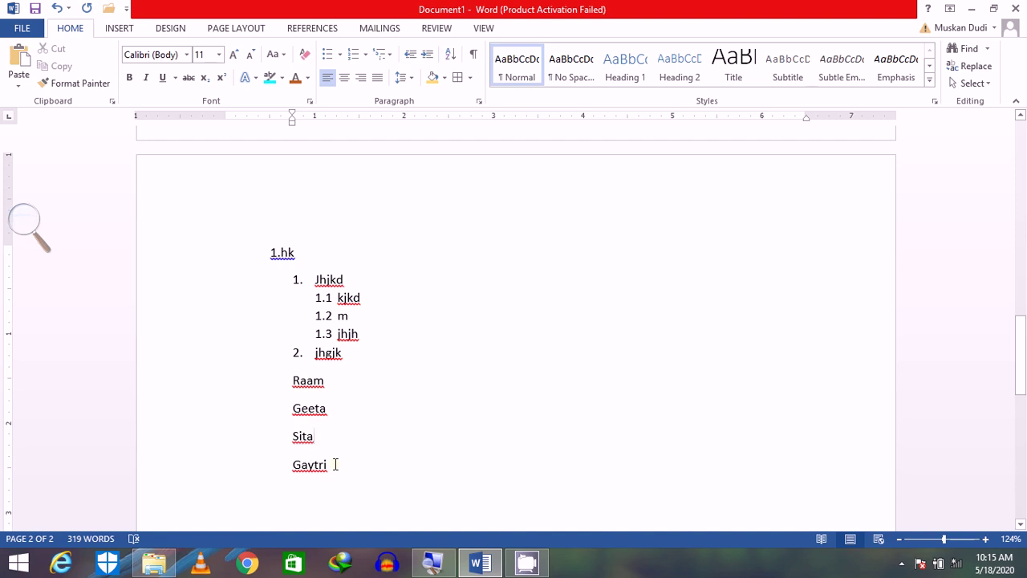
left_click_drag(334, 465, 287, 383)
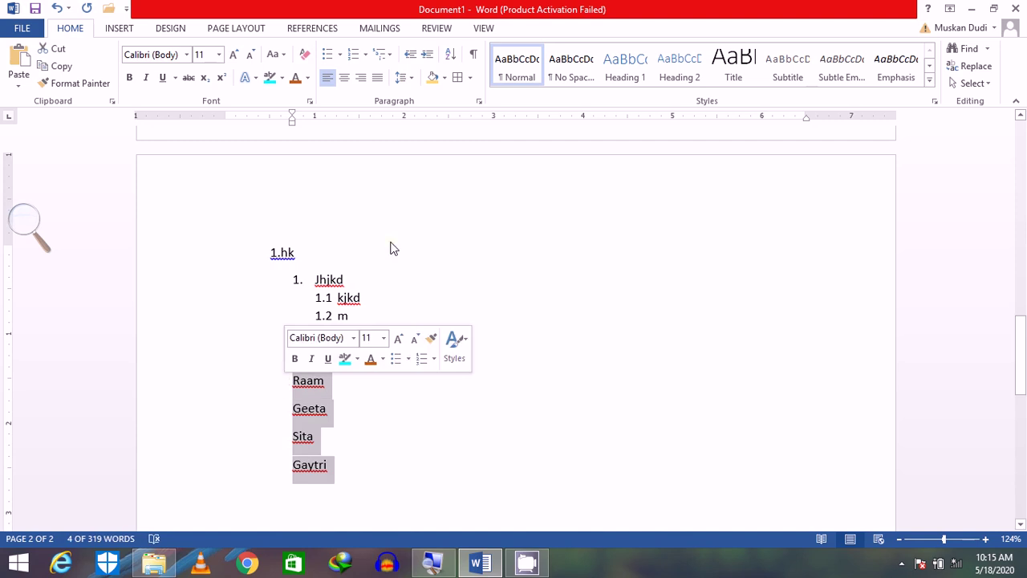
left_click(452, 57)
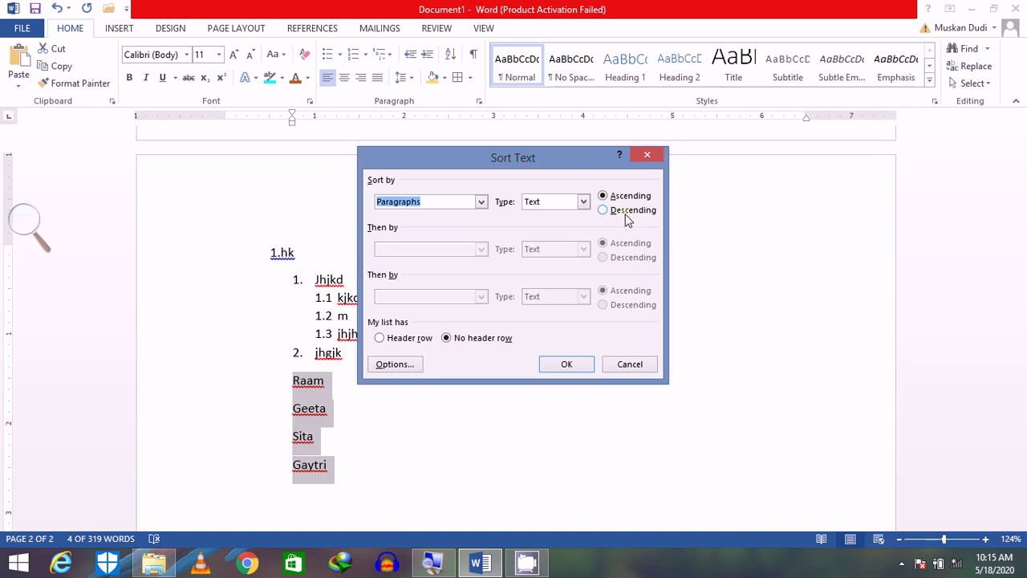
left_click(567, 364)
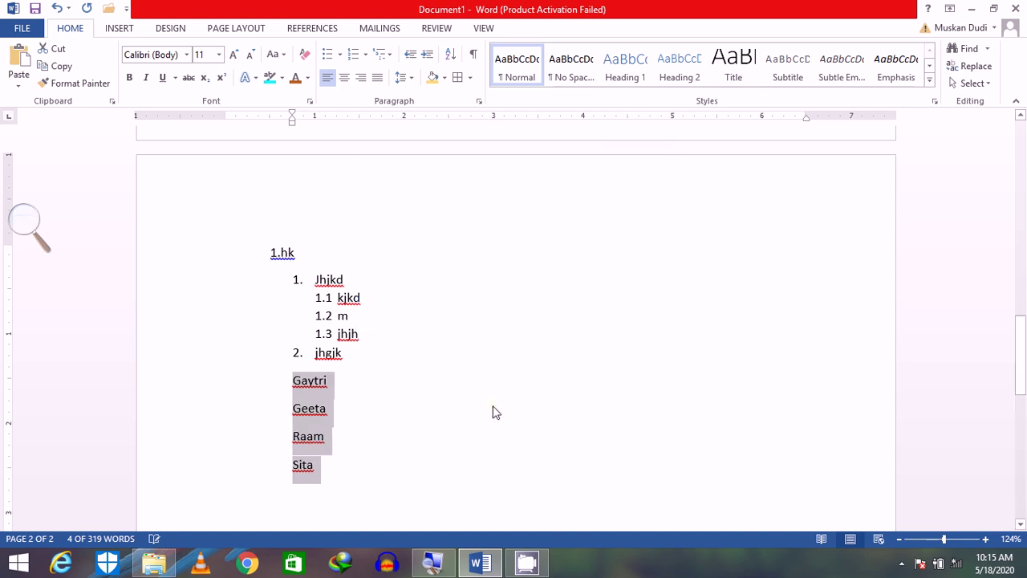
left_click(324, 398)
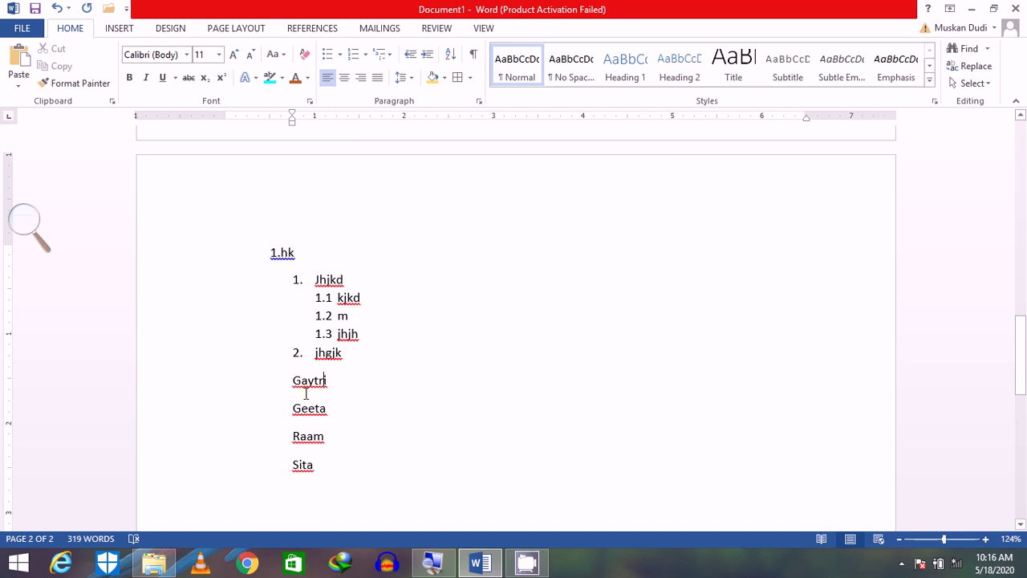
Insert a new line reading zeus directly below the first entry of the sorted name list
left_click_drag(309, 383, 304, 384)
left_click(345, 391)
double_click(317, 466)
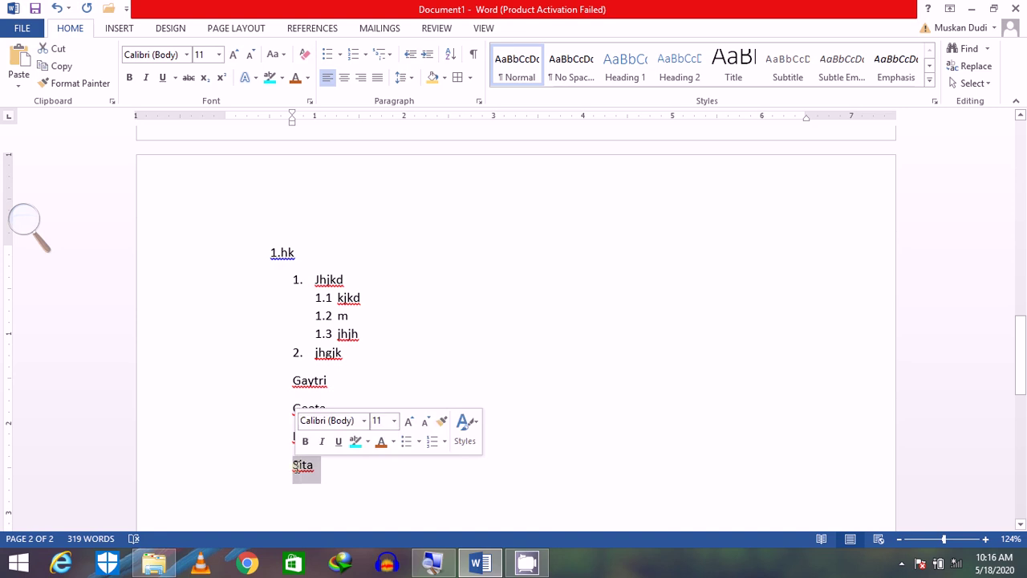
left_click(342, 471)
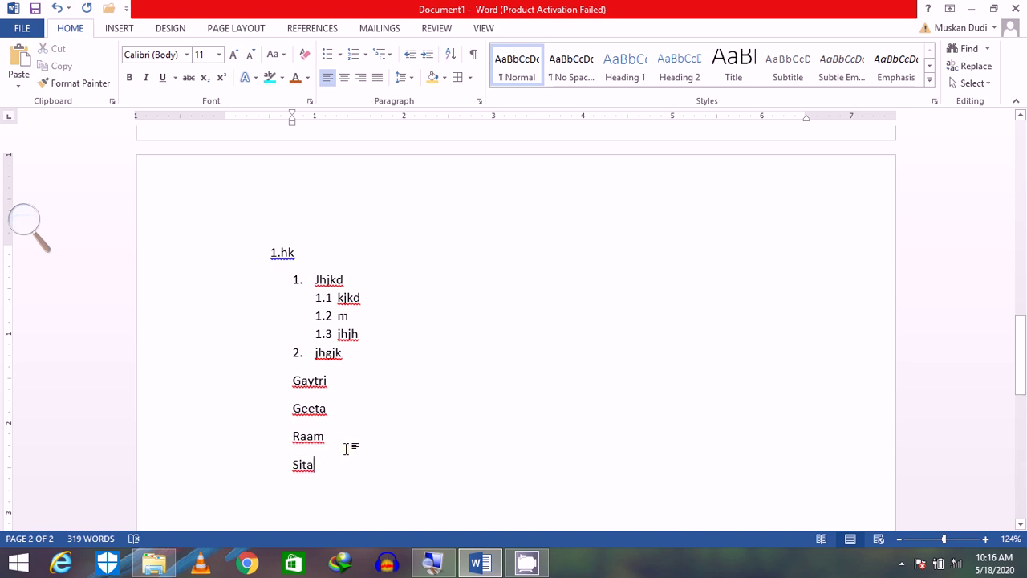
key("Return")
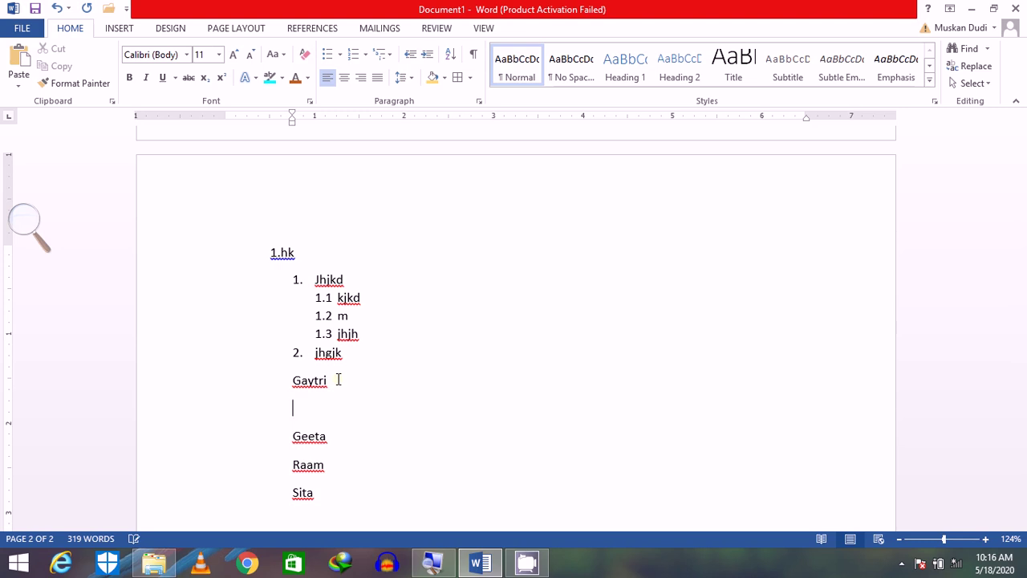
type("zeus")
Sort the name list including zeus as paragraphs by text in ascending order
left_click_drag(320, 492, 292, 378)
left_click(449, 55)
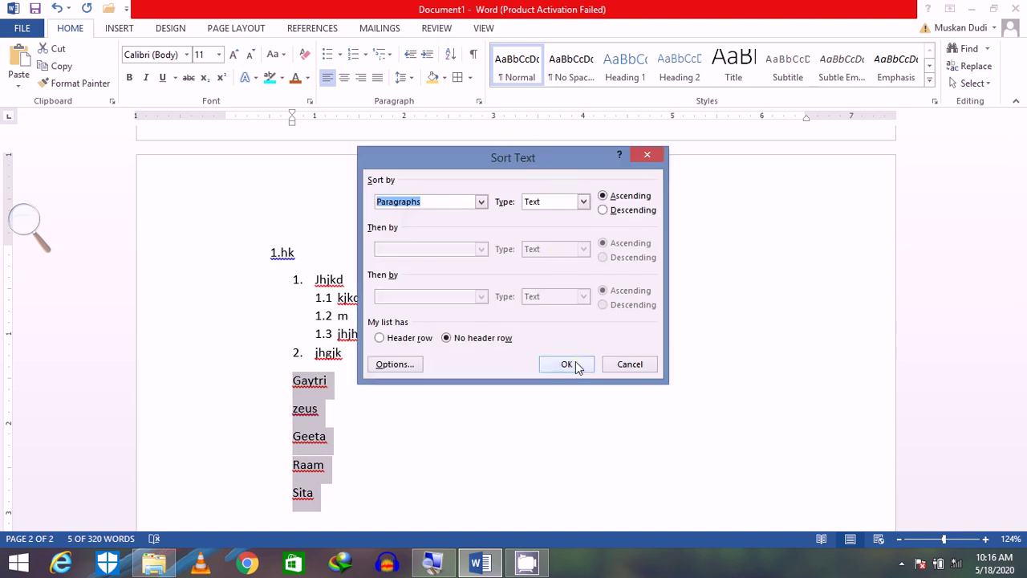
left_click(570, 365)
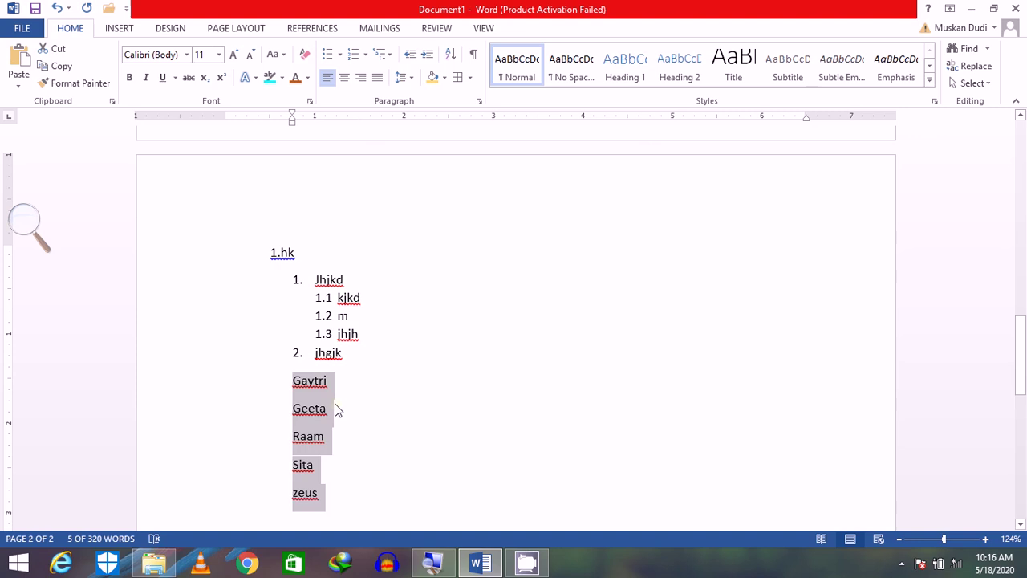
left_click(320, 492)
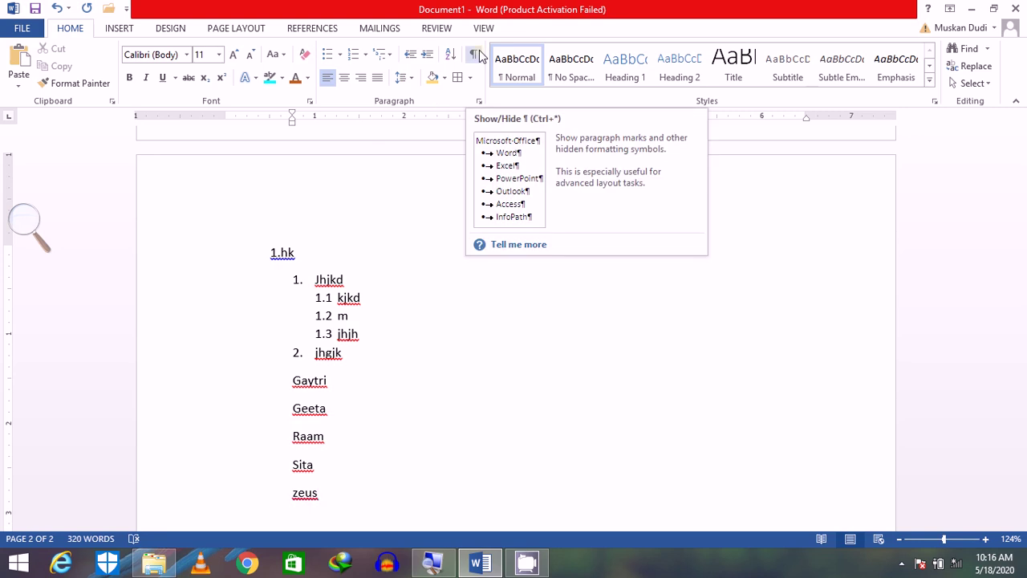
Go to the body paragraphs on the first page and show paragraph marks and hidden formatting symbols
left_click_drag(1021, 320, 1009, 122)
scroll(774, 358, "up", 1)
left_click_drag(1023, 192, 1021, 257)
left_click_drag(744, 324, 197, 286)
left_click(548, 317)
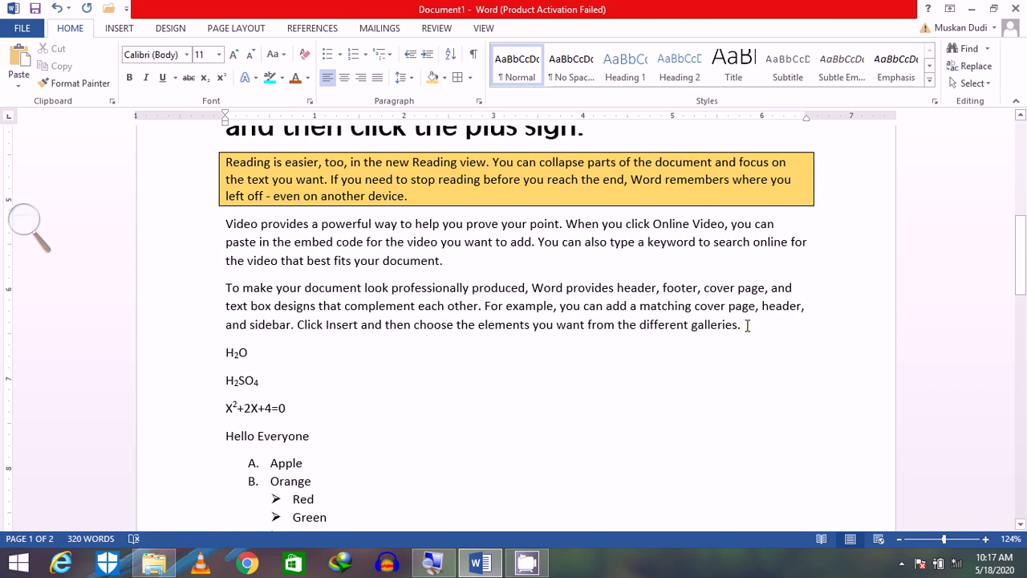
left_click(474, 55)
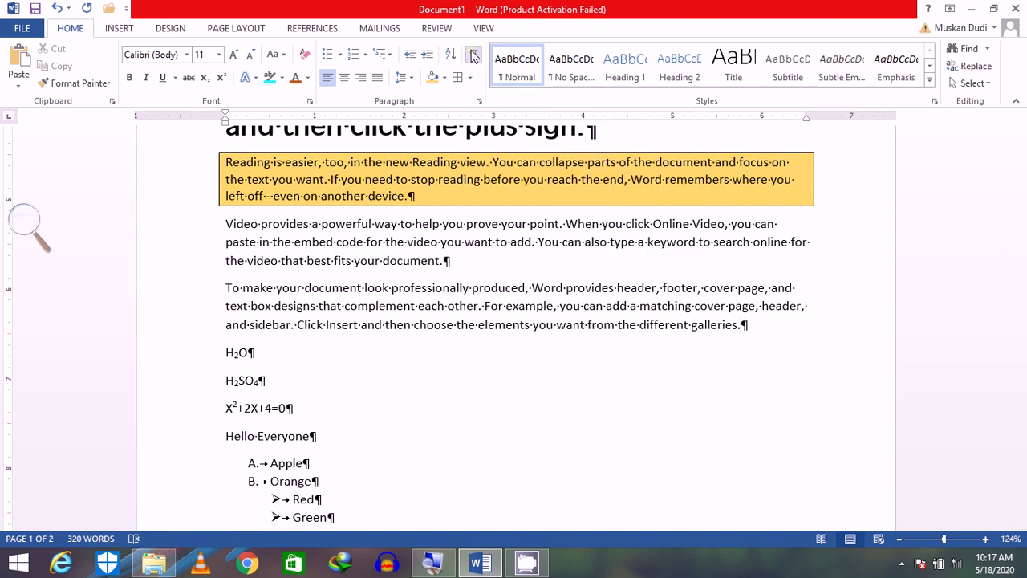
Inspect the space dots and the closing paragraph mark in the "To make your document look professionally produced" paragraph, using screen magnification
double_click(631, 309)
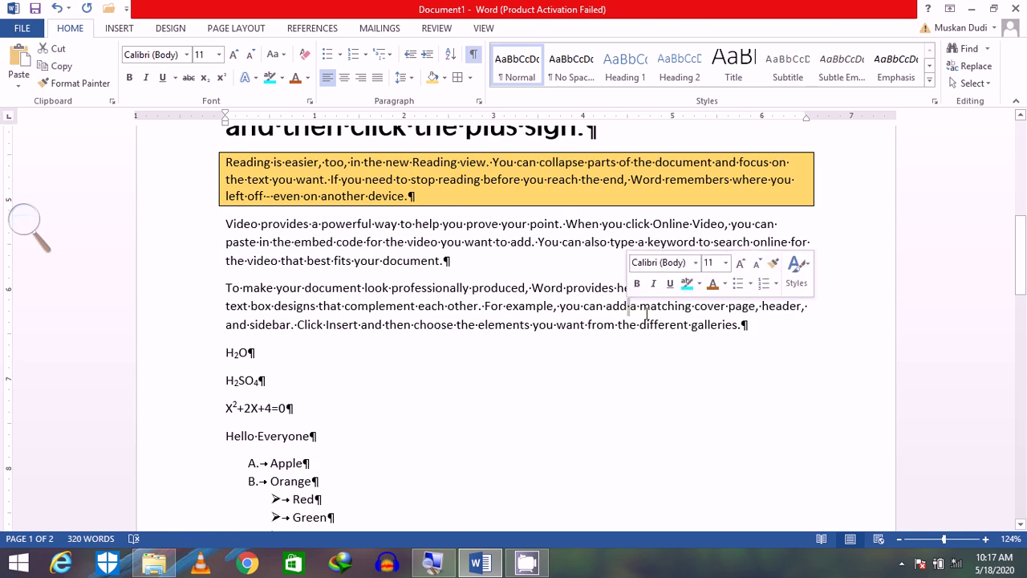
left_click(694, 305)
left_click_drag(691, 305, 696, 306)
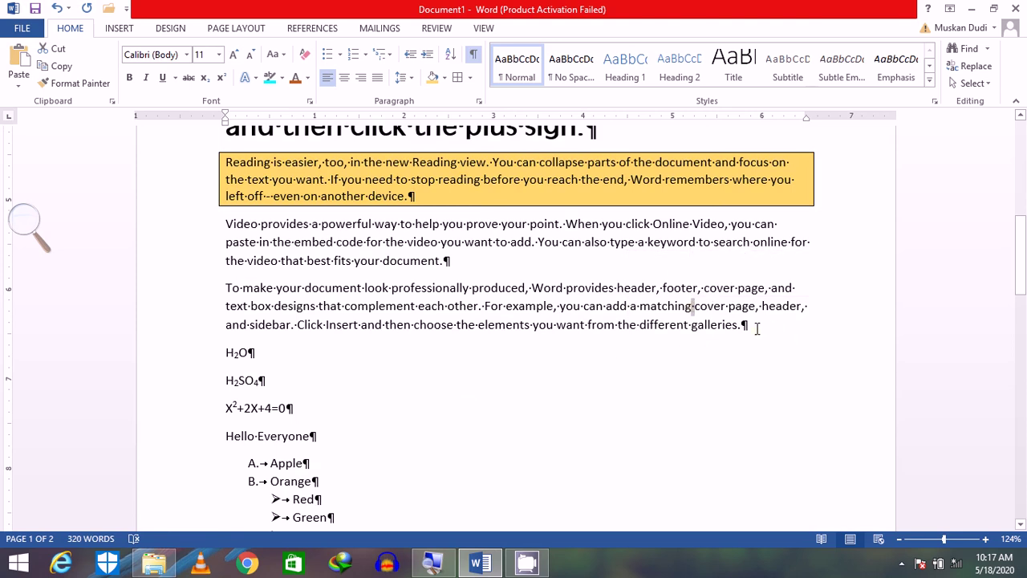
left_click(756, 326)
key("super+plus")
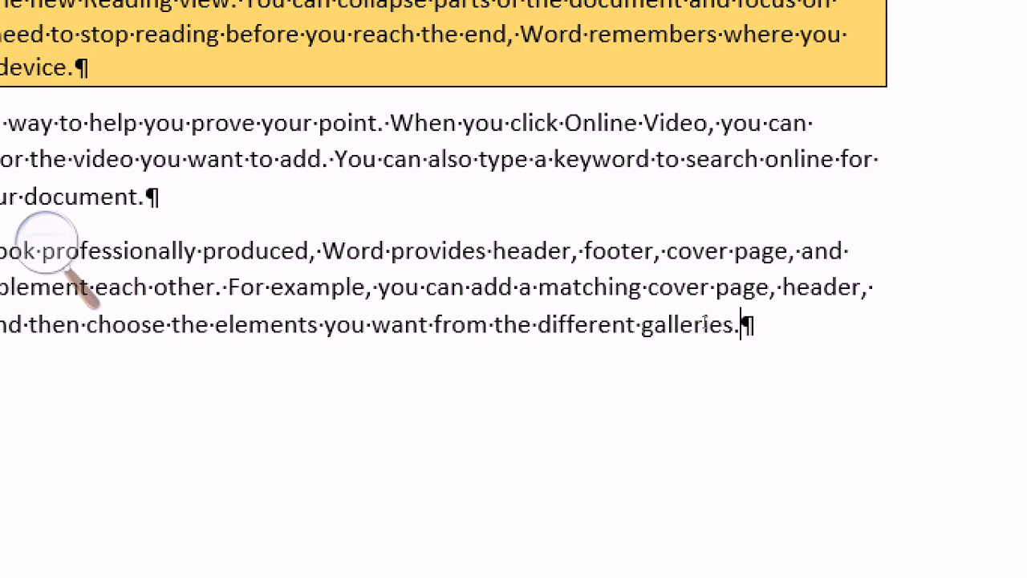
key("super+minus")
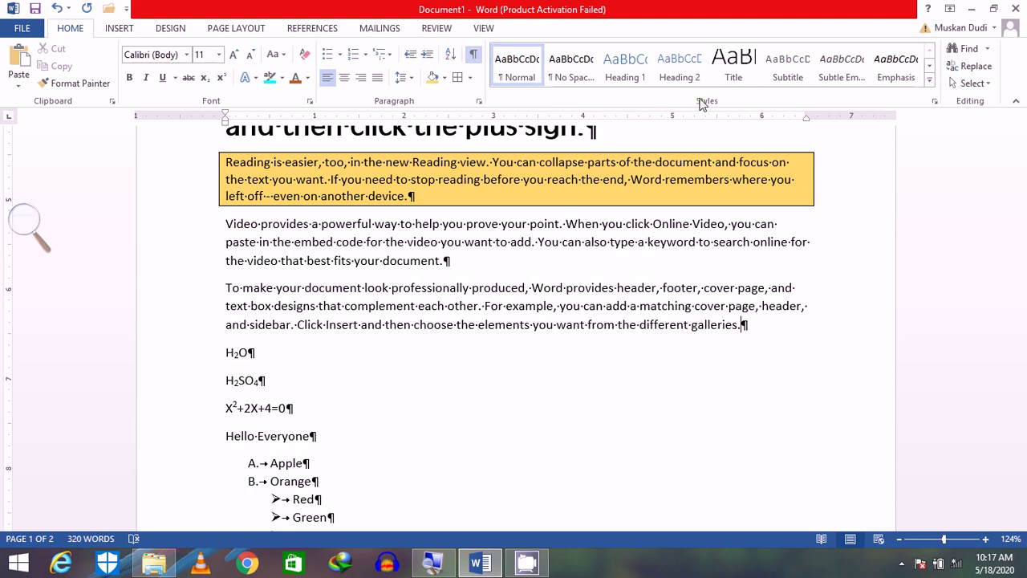
Take a magnified look at the available styles and hide the formatting marks
key("super+plus")
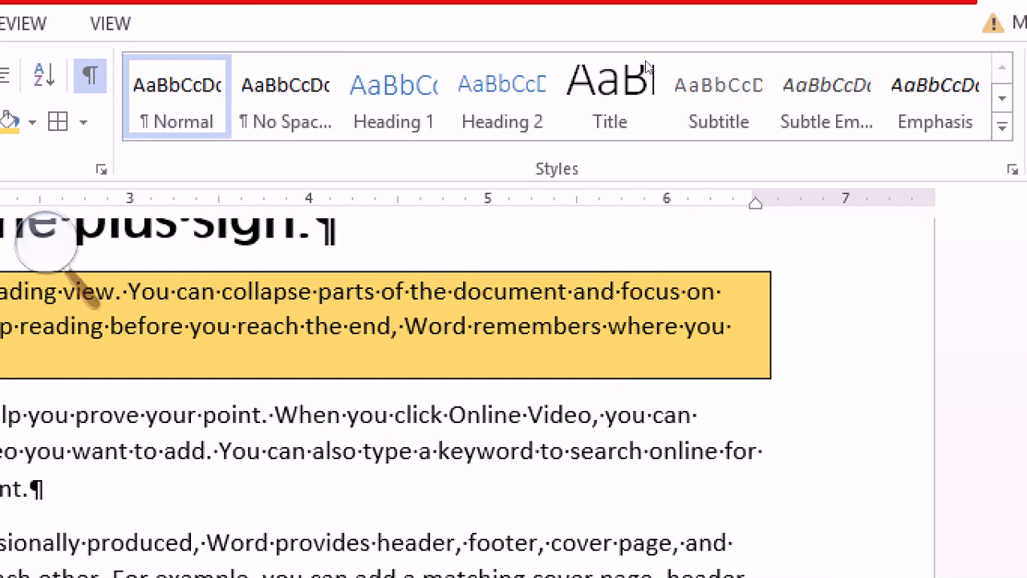
key("super+minus")
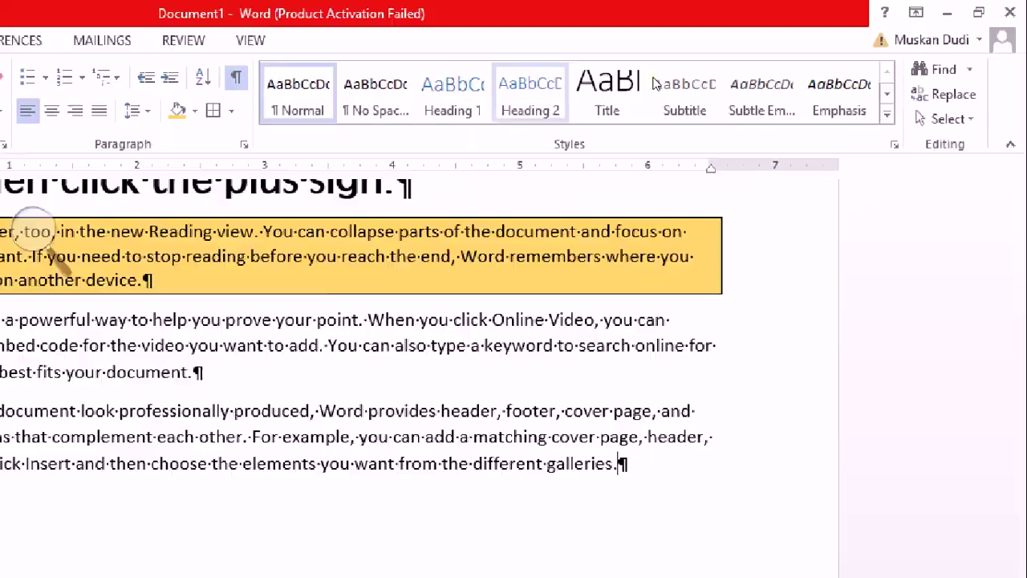
key("super+minus")
left_click(518, 275)
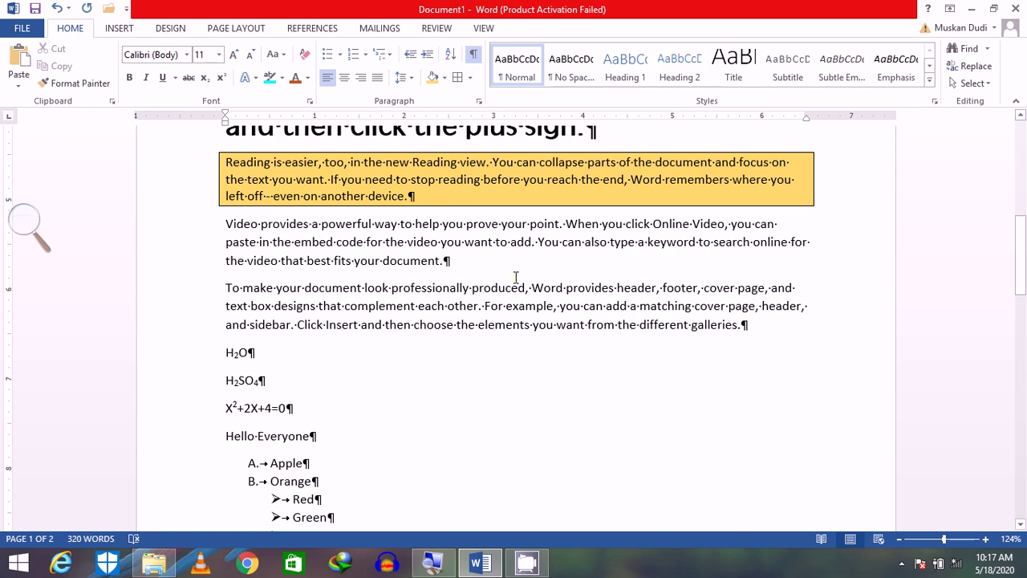
left_click(474, 53)
Preview styles such as Subtitle on the "Video provides a powerful way" paragraph and view the full style gallery without applying any
left_click_drag(456, 261, 226, 223)
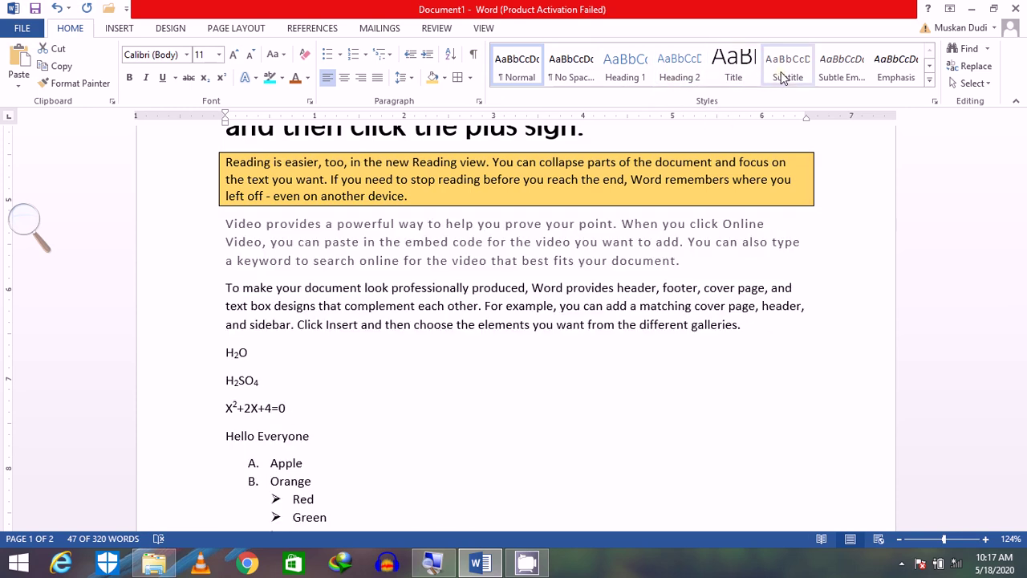
left_click(929, 81)
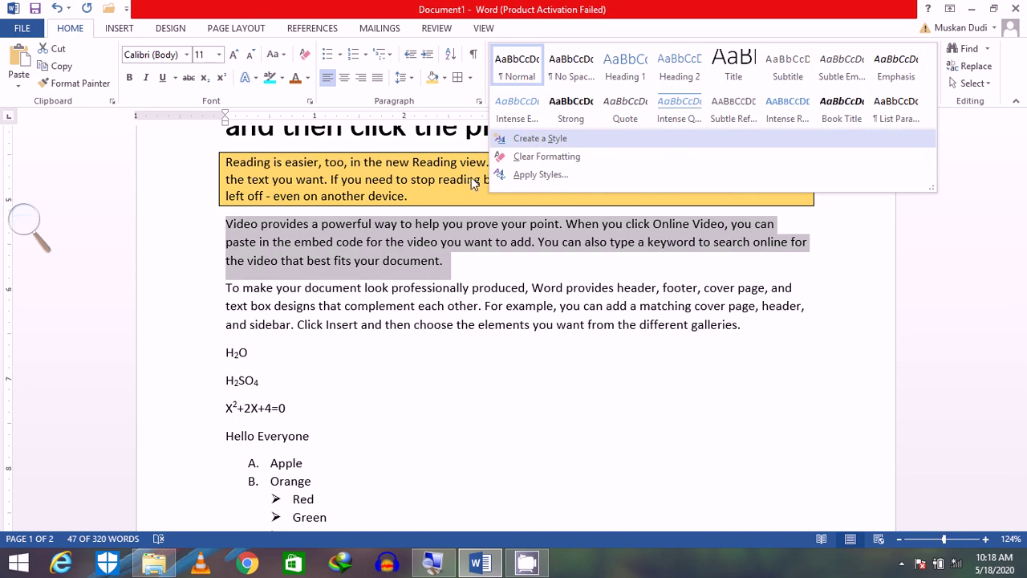
left_click(473, 268)
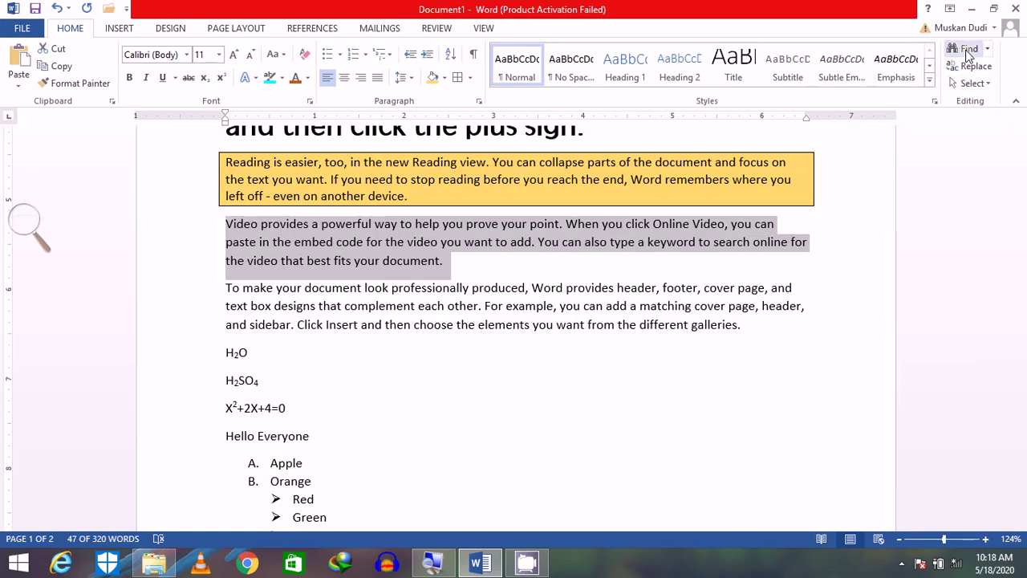
Search the document for one of the sample first names from the sorted list and select its match
left_click(967, 51)
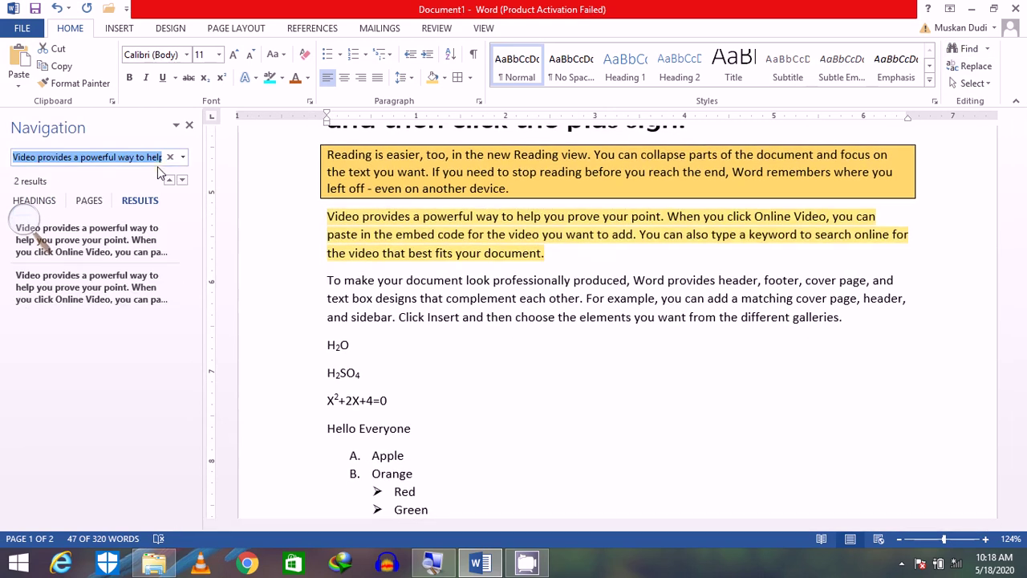
key("BackSpace")
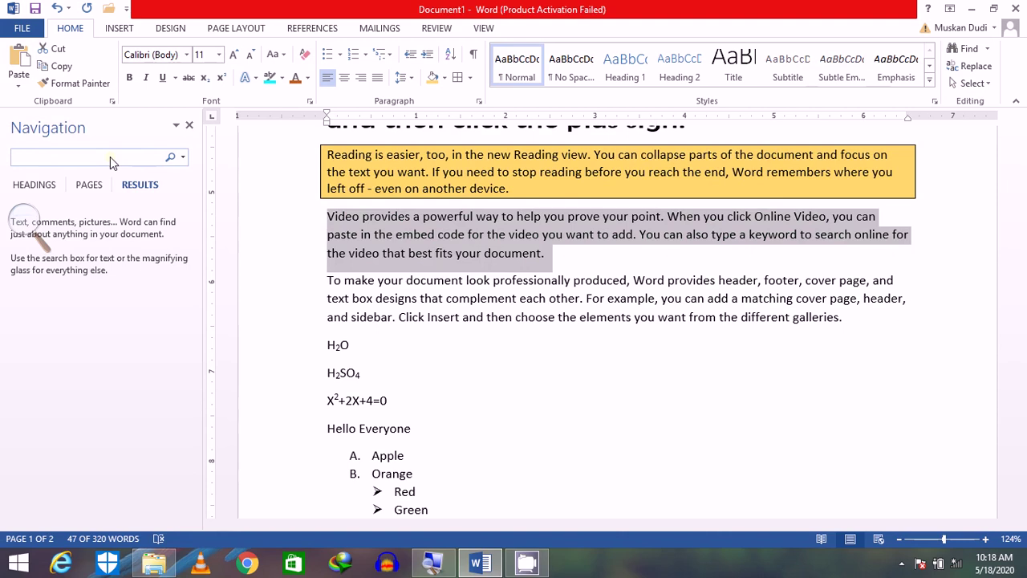
type("R")
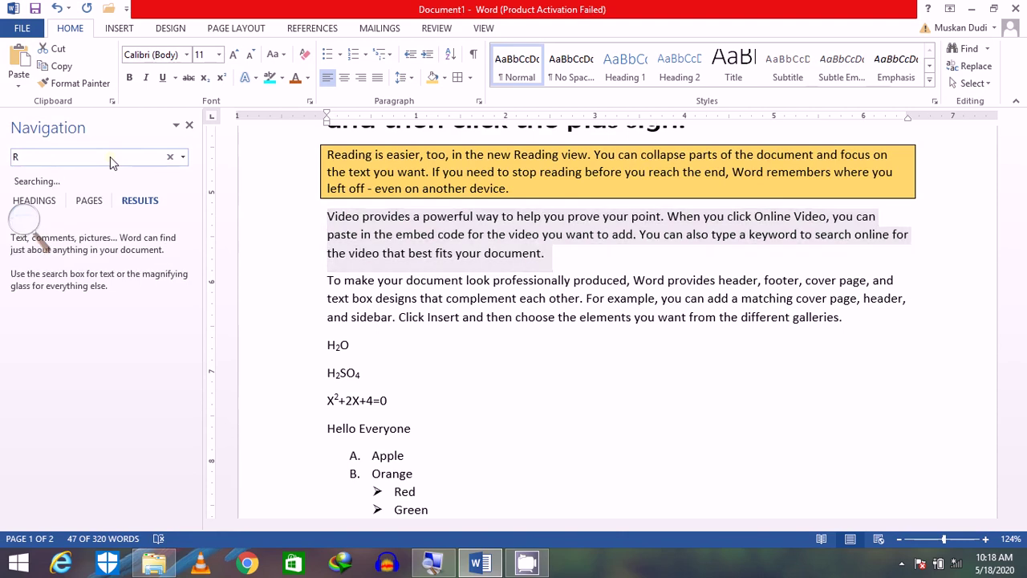
type("aam")
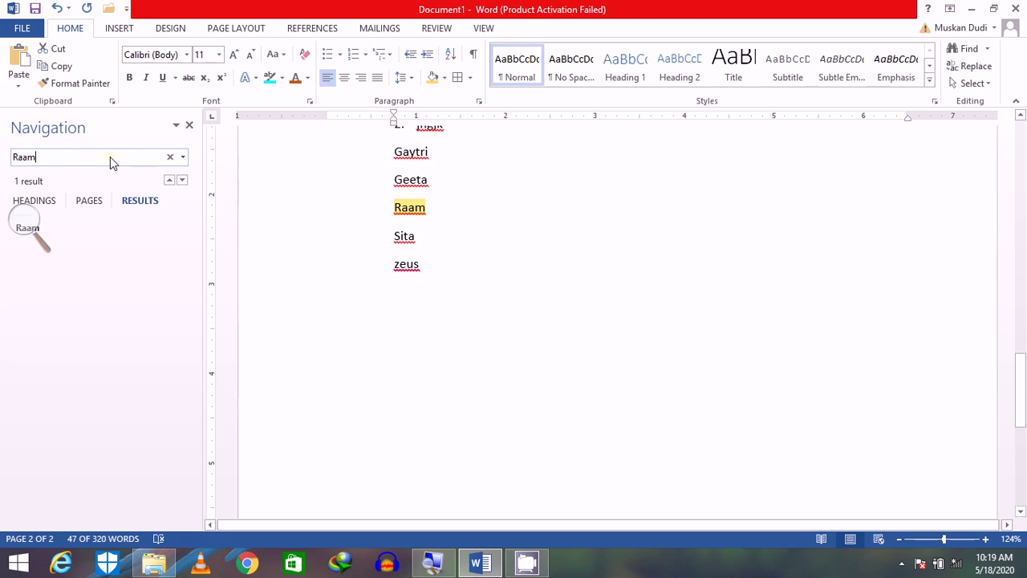
double_click(410, 208)
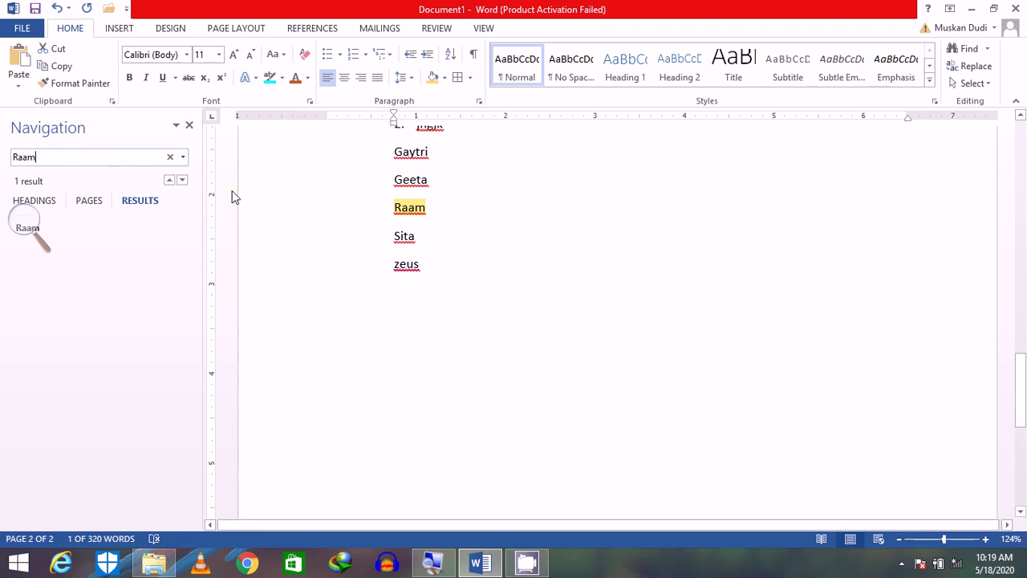
Clear the name from the document search and search for "the" instead
key("BackSpace")
key("BackSpace")
key("BackSpace")
key("BackSpace")
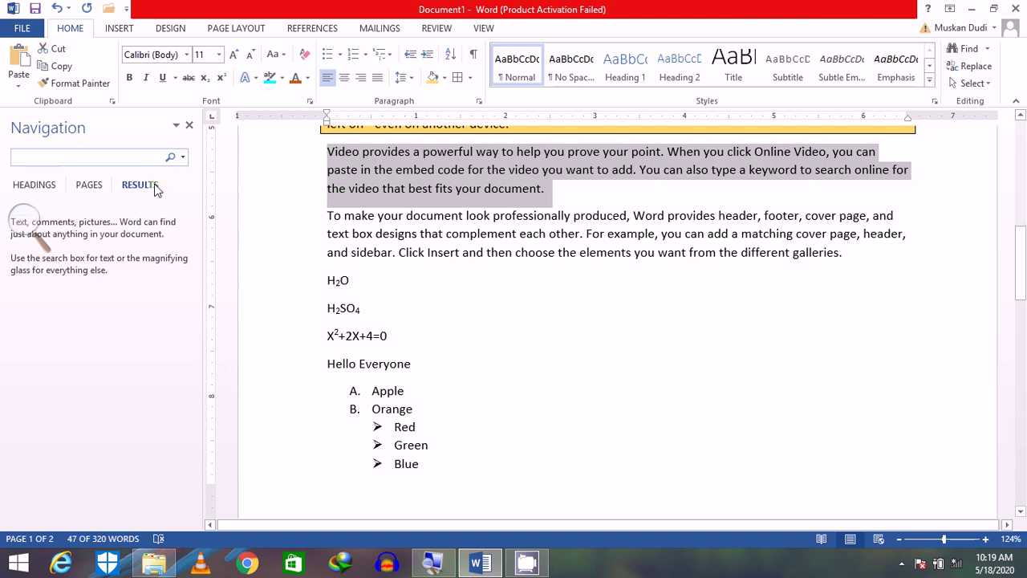
type("the")
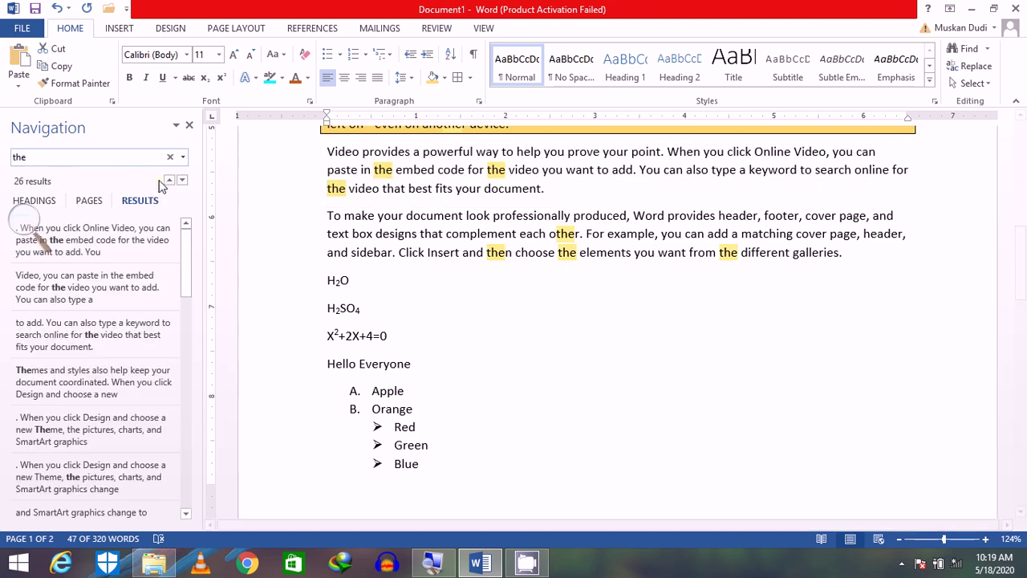
Step forward and back through the occurrences of "the" in the document
left_click(183, 181)
left_click(183, 180)
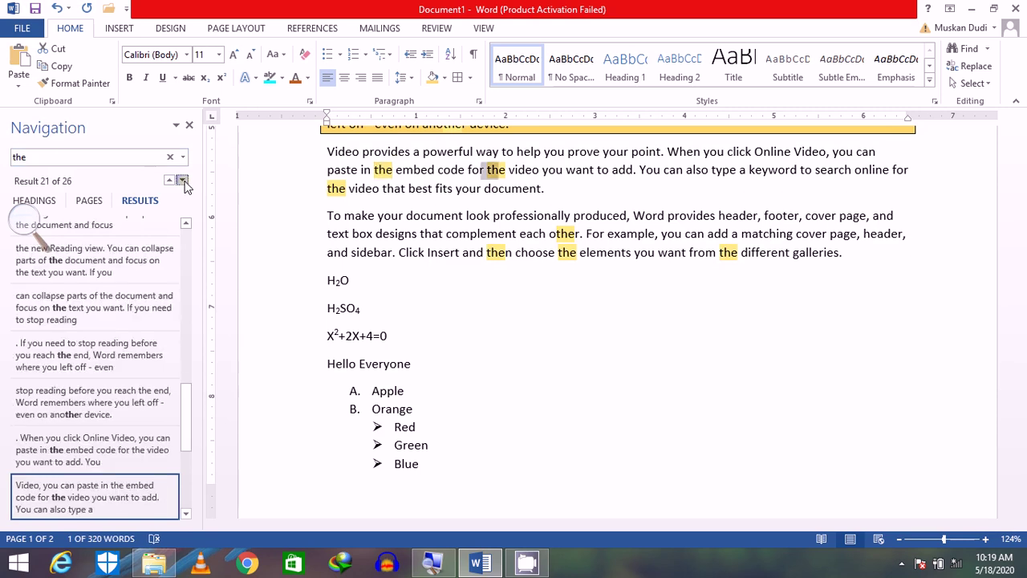
left_click(183, 181)
left_click(183, 180)
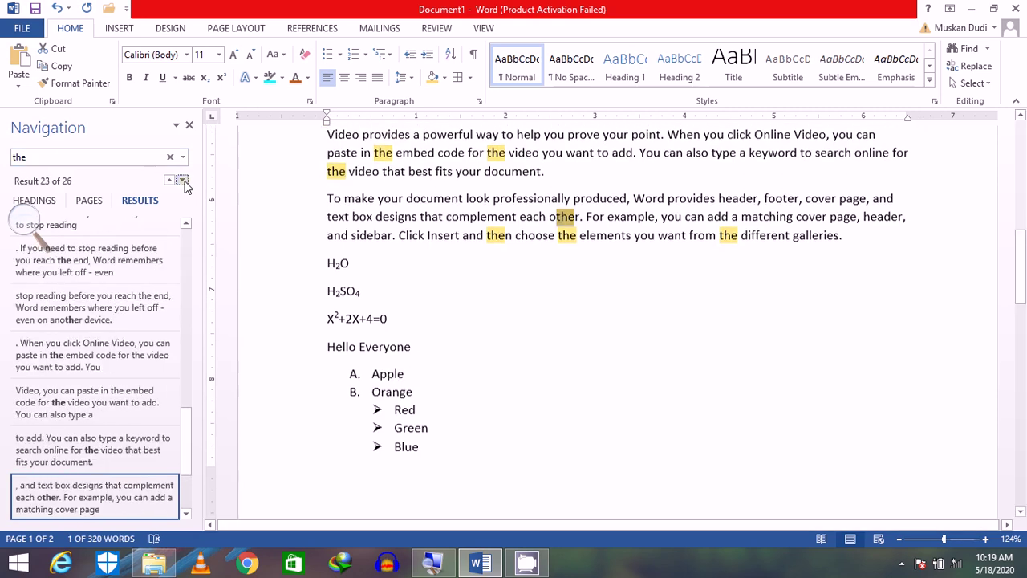
left_click(183, 181)
left_click(169, 181)
left_click(170, 181)
left_click(169, 180)
left_click(169, 180)
left_click(170, 180)
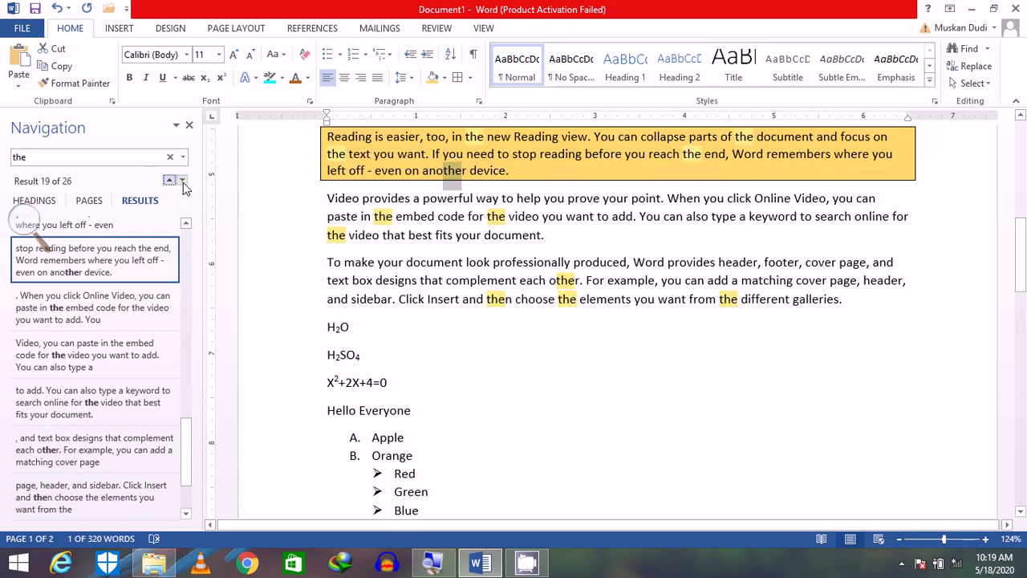
Continue forward through the matches for "the", wrapping around to the document's beginning and on to the shaded paragraph, and close the search
left_click(183, 180)
left_click(183, 181)
left_click(183, 181)
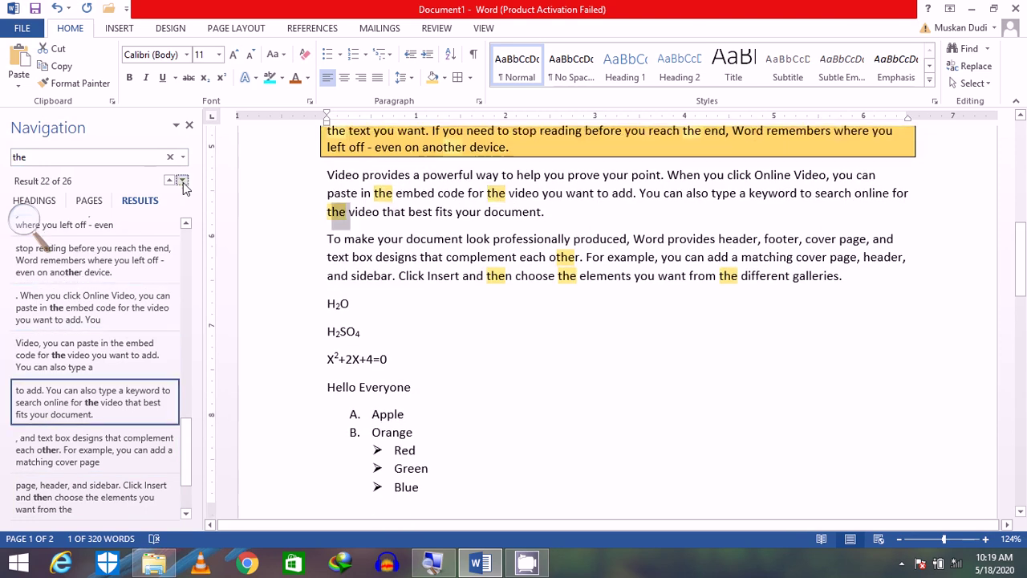
left_click(183, 181)
left_click(183, 180)
left_click(183, 181)
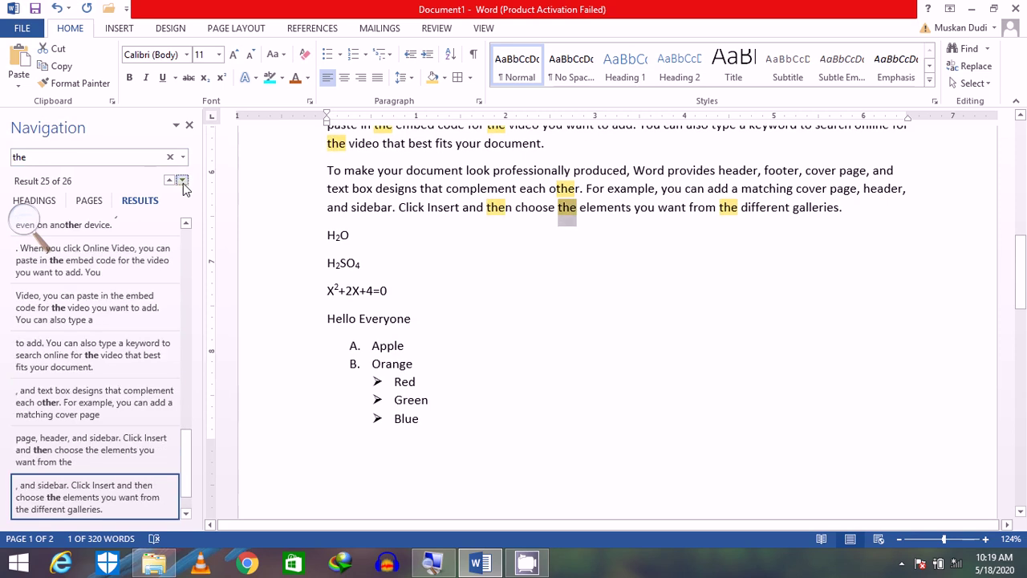
left_click(182, 181)
left_click(183, 180)
left_click(183, 181)
left_click(183, 181)
left_click(183, 181)
left_click(183, 181)
left_click(183, 180)
left_click(183, 181)
left_click(182, 181)
left_click(183, 181)
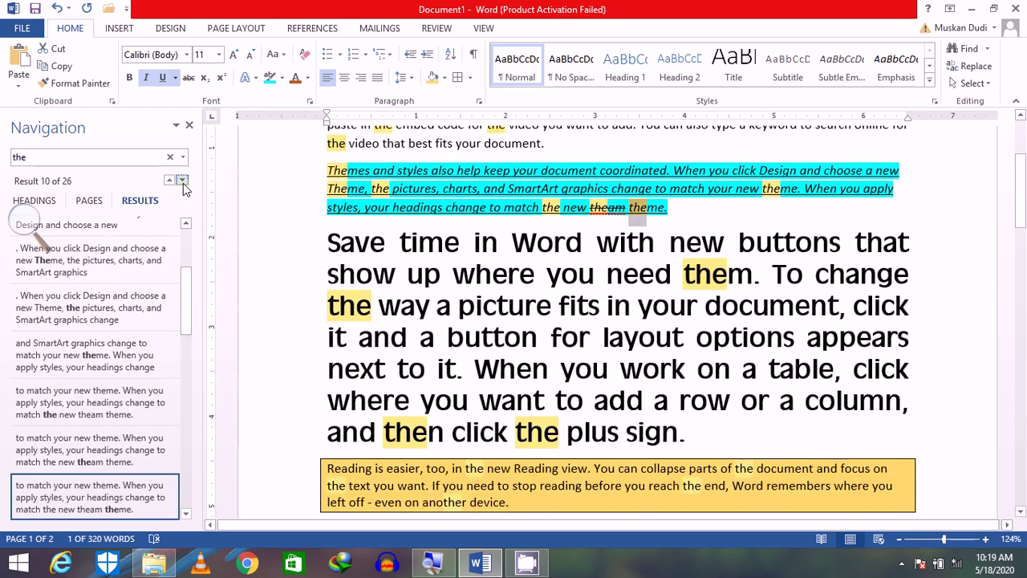
left_click(183, 181)
left_click(183, 181)
left_click(183, 180)
left_click(183, 180)
left_click(183, 181)
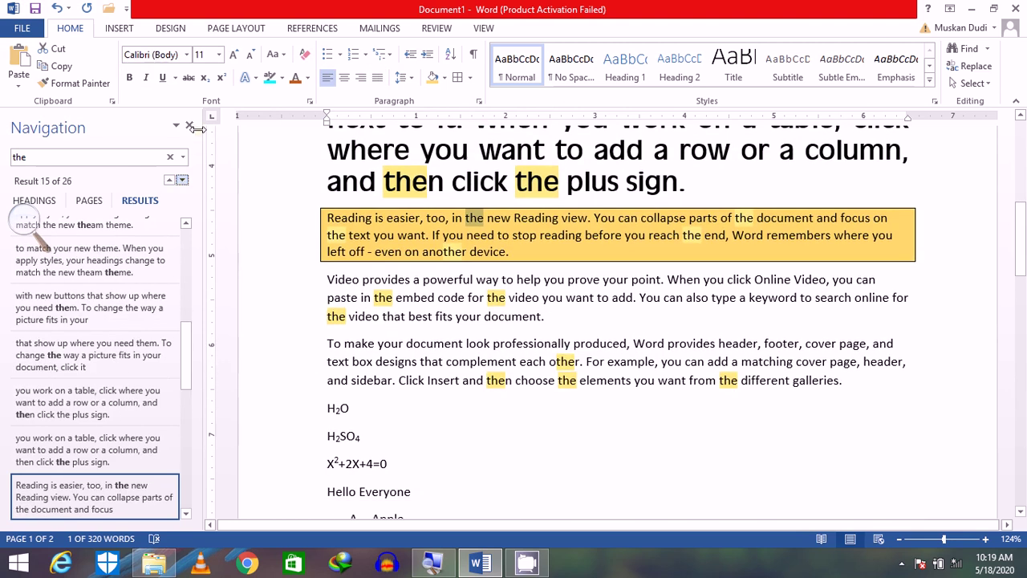
left_click(190, 126)
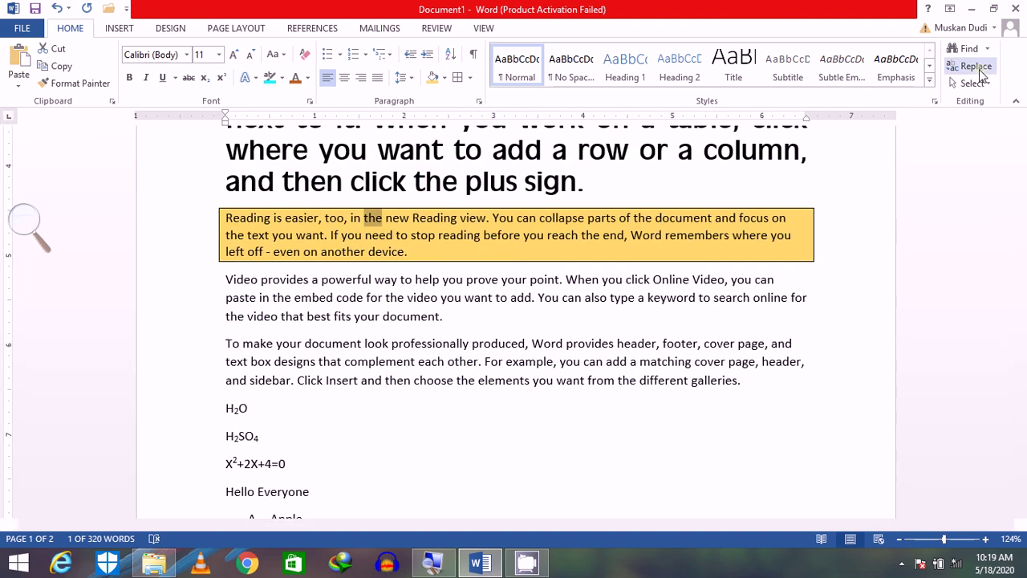
Set up a find and replace that swaps one sample first name from the sorted list for a different first name
left_click(981, 71)
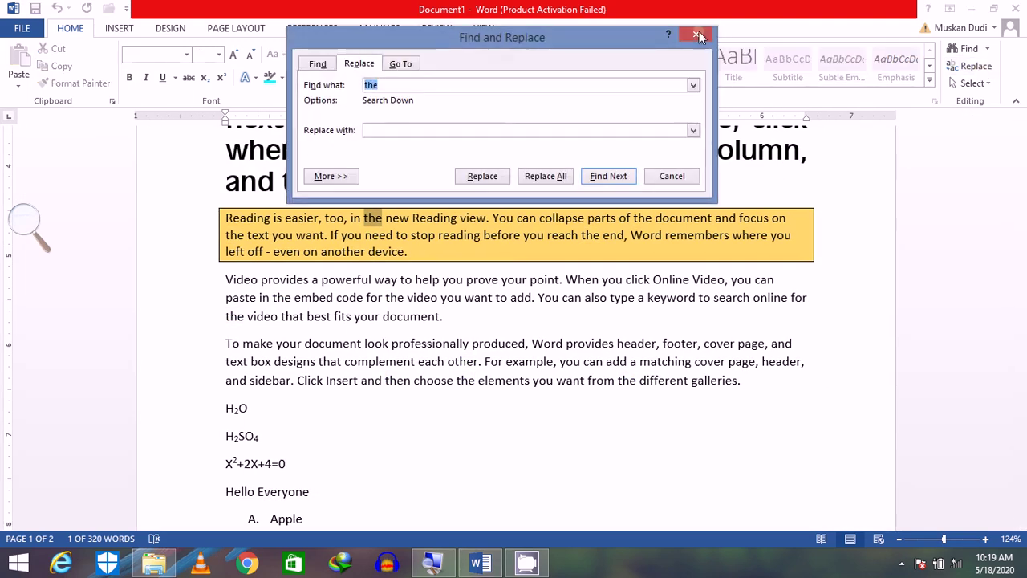
key("Escape")
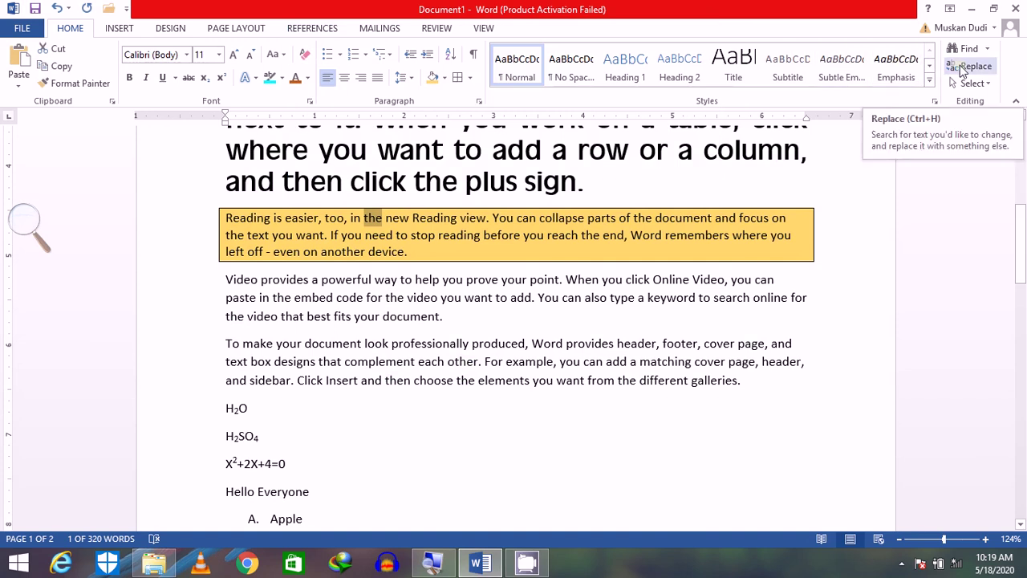
left_click(963, 69)
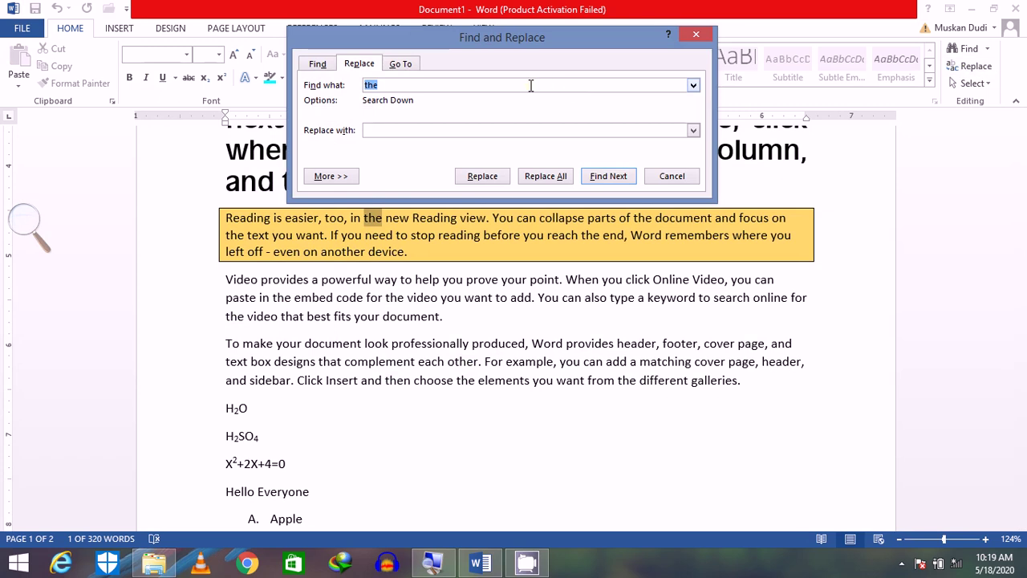
type("Raam")
left_click(517, 131)
type("Mohan")
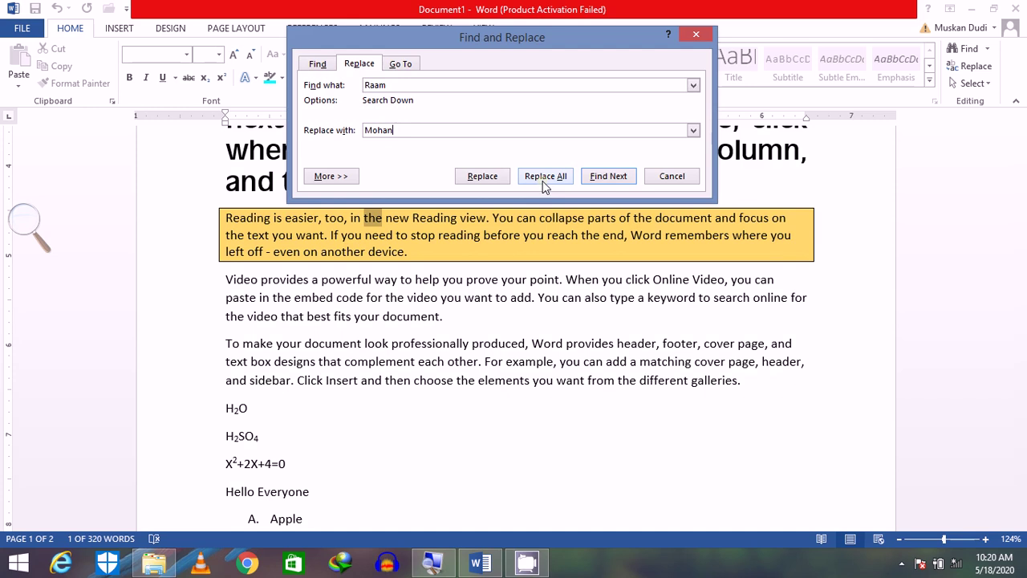
Find the next occurrences of the sample first name, continuing the search from the beginning of the document
left_click(608, 177)
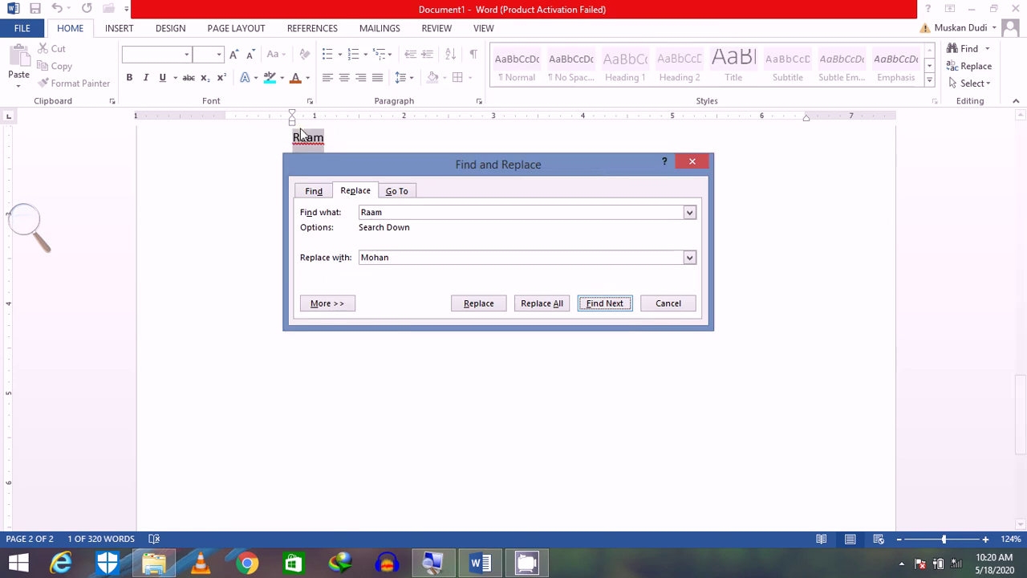
left_click(620, 309)
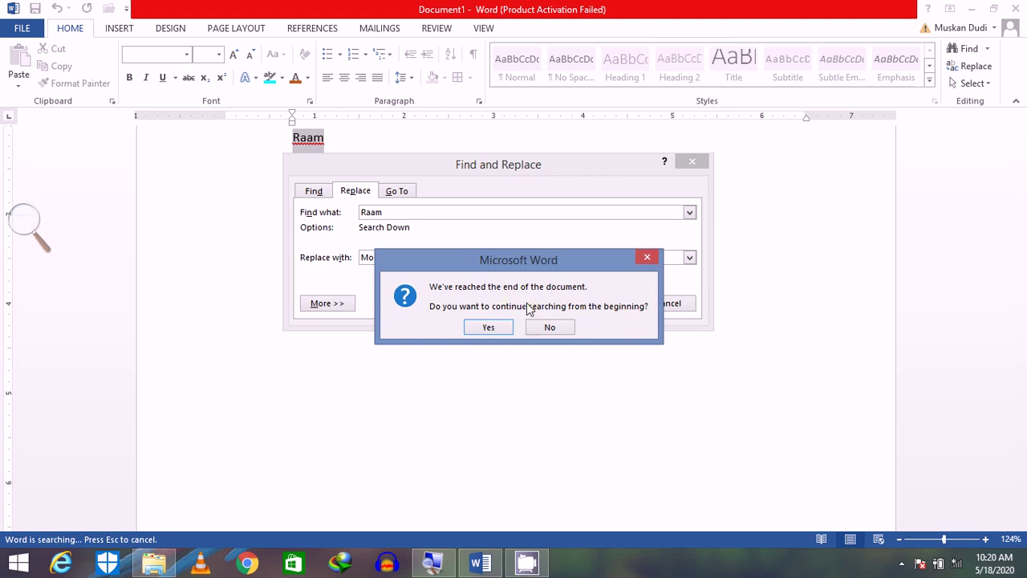
left_click(490, 327)
left_click(518, 324)
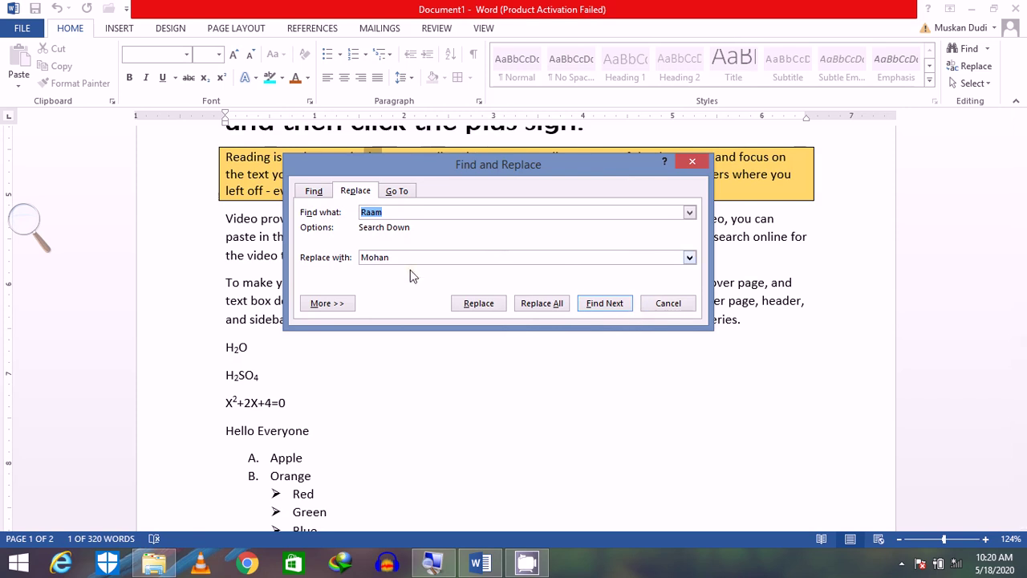
Show the additional find and replace options, turn Match case on and off again, and collapse the options
left_click(334, 308)
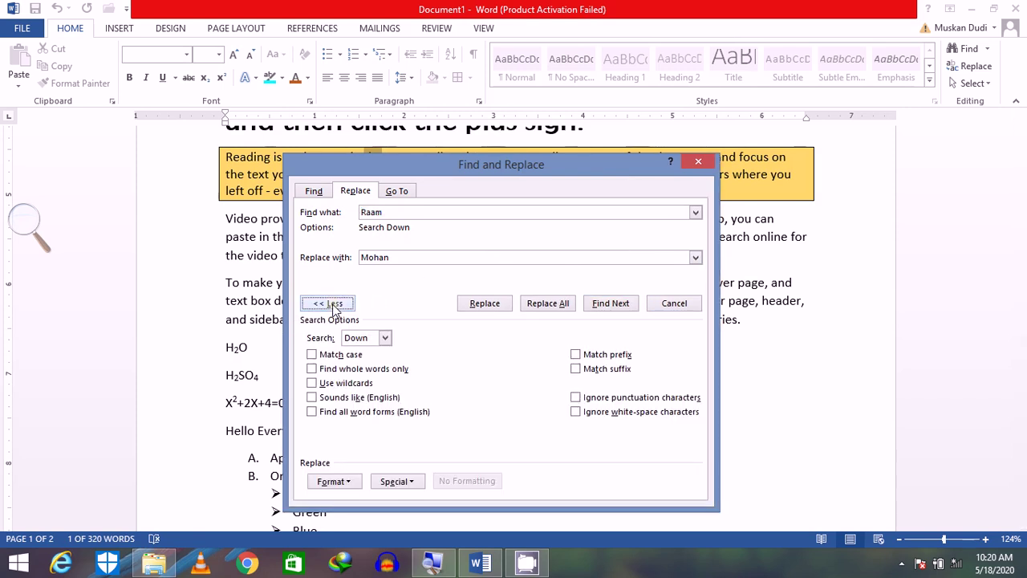
left_click(313, 355)
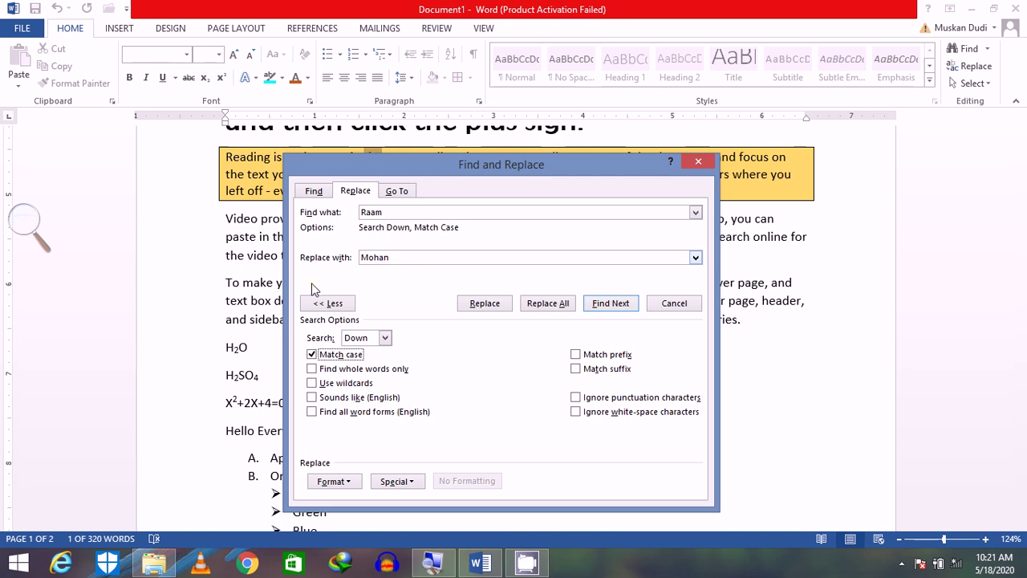
left_click(311, 354)
left_click(326, 305)
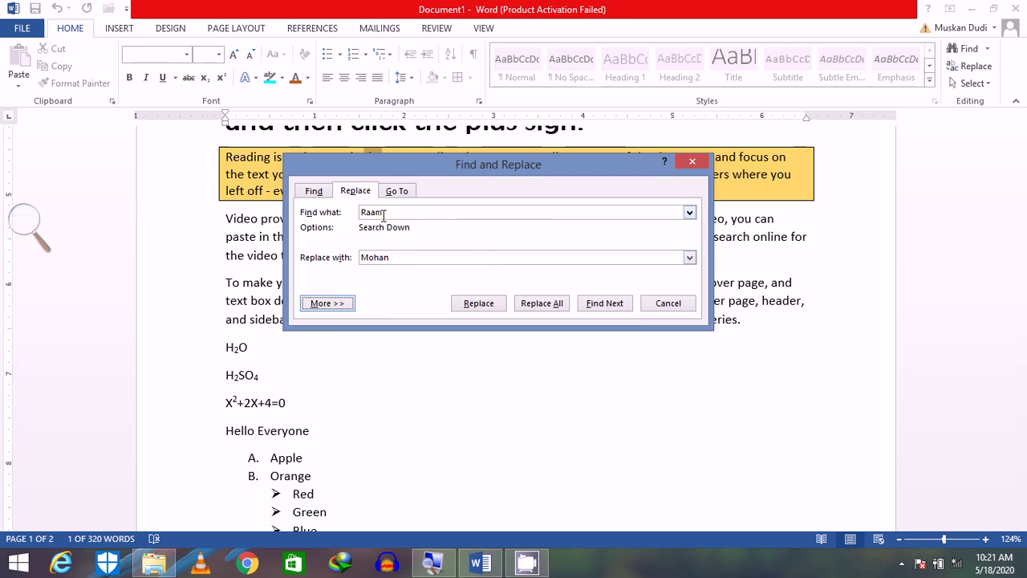
left_click(337, 305)
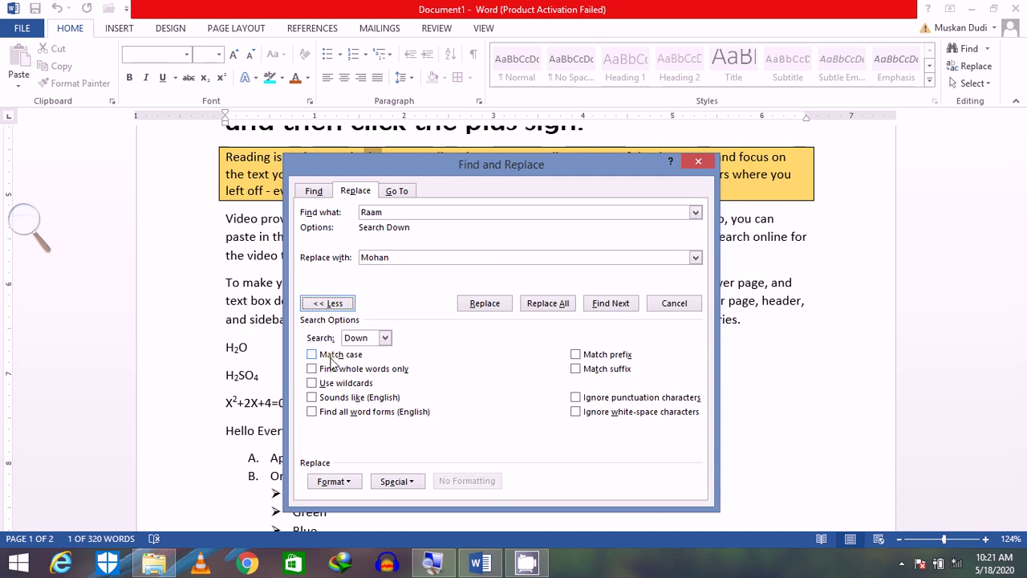
left_click(329, 305)
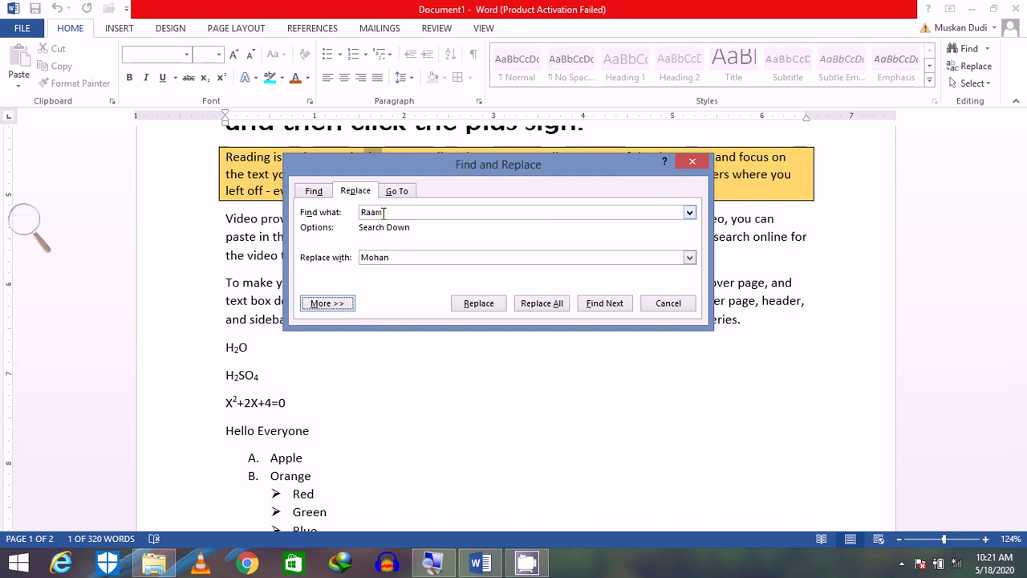
Replace all occurrences of the sample first name, including from the document's beginning, and close Find and Replace
left_click(556, 308)
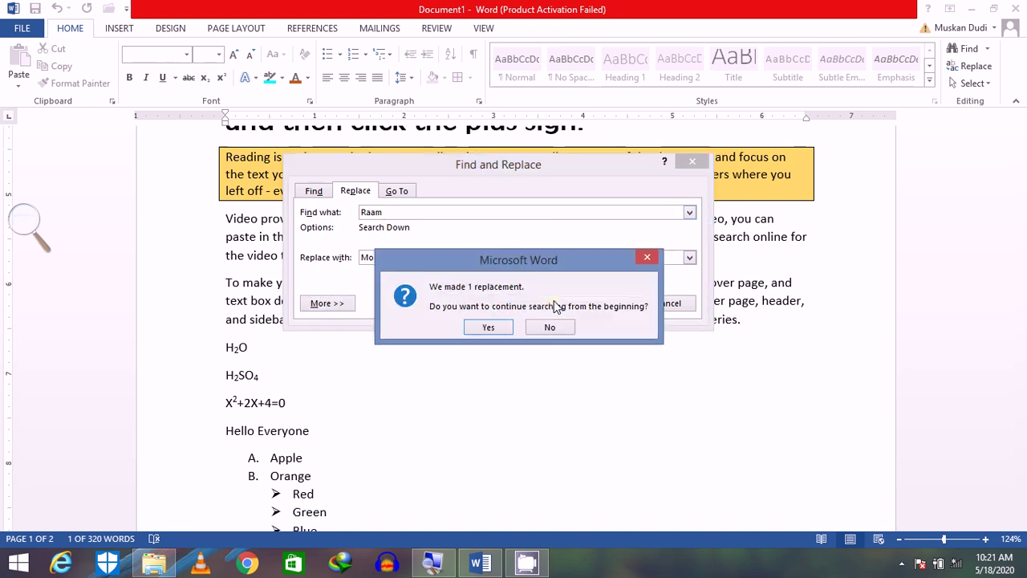
left_click(489, 329)
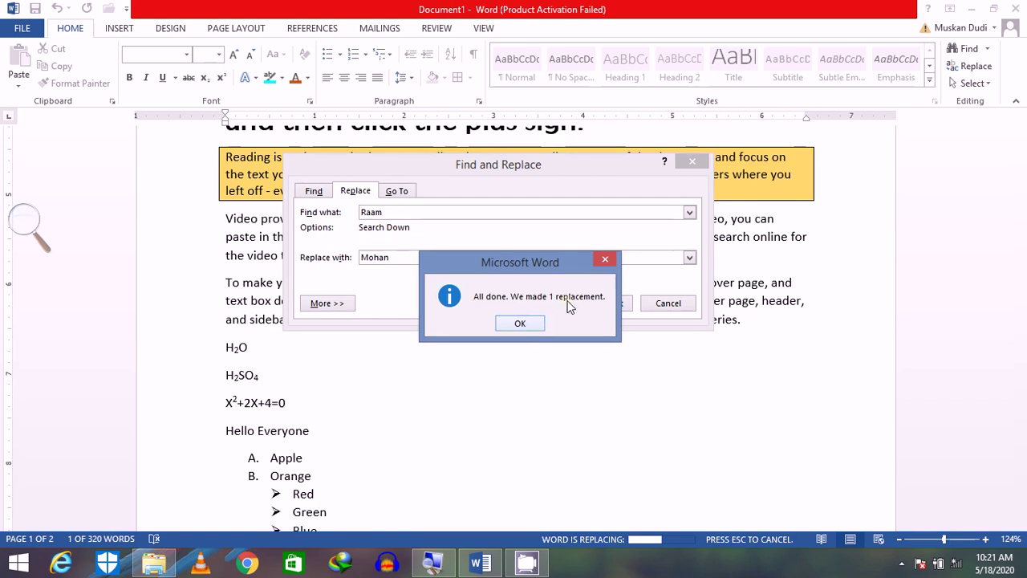
left_click(520, 324)
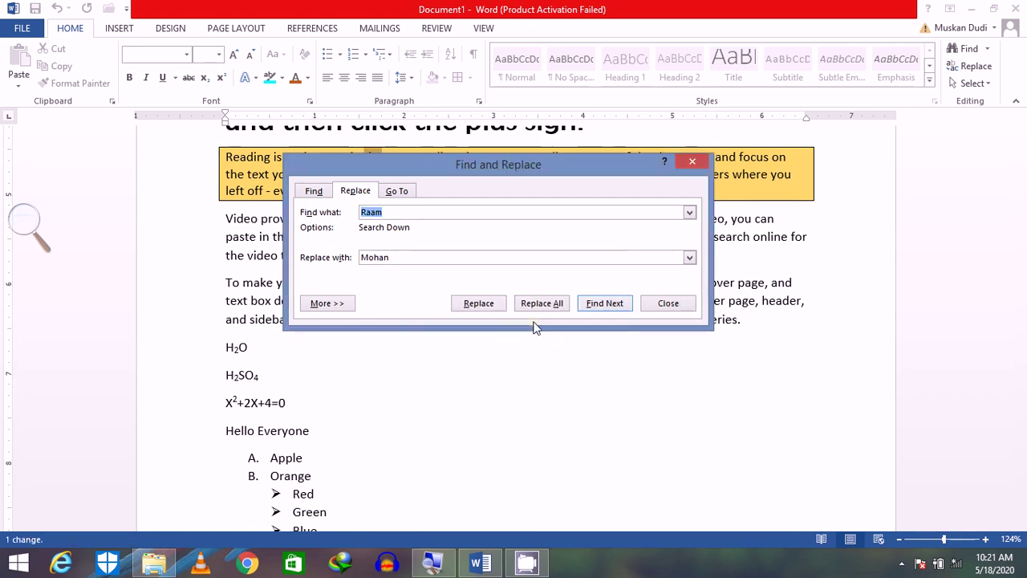
left_click(667, 302)
Check the replaced first name in the sorted list on page 2 by selecting and deselecting it
left_click_drag(1019, 257, 378, 378)
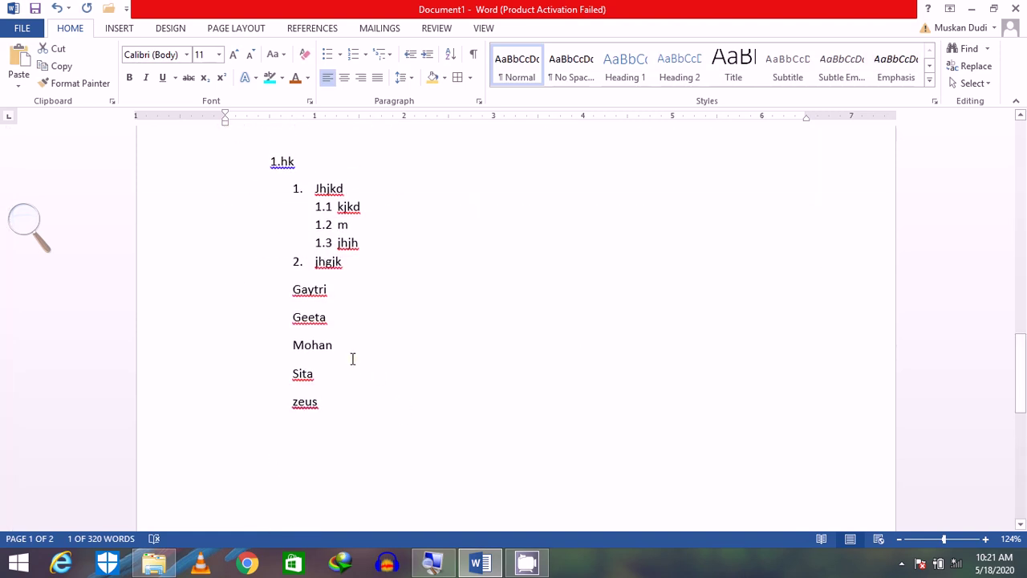
left_click_drag(337, 345, 292, 345)
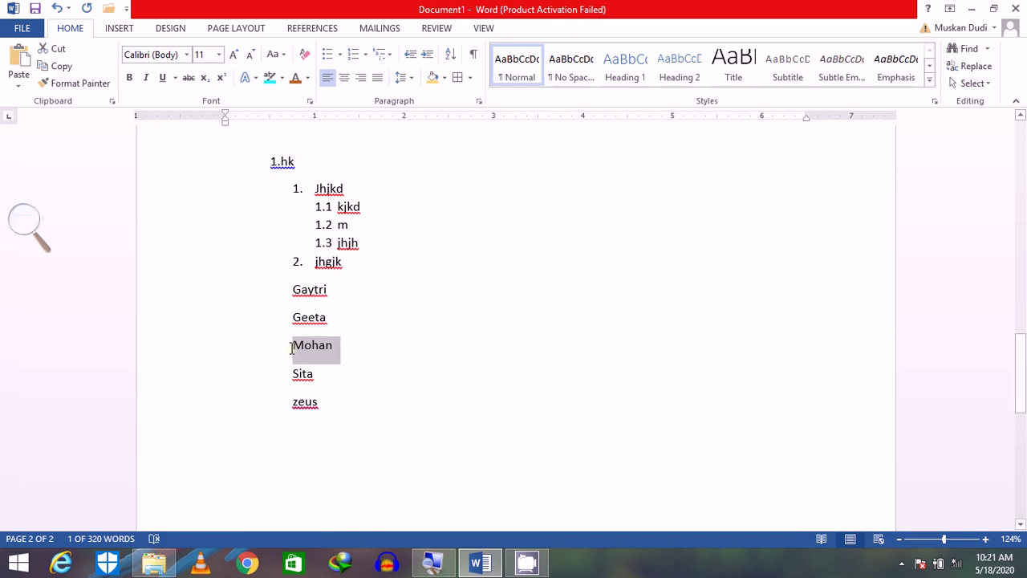
left_click(380, 360)
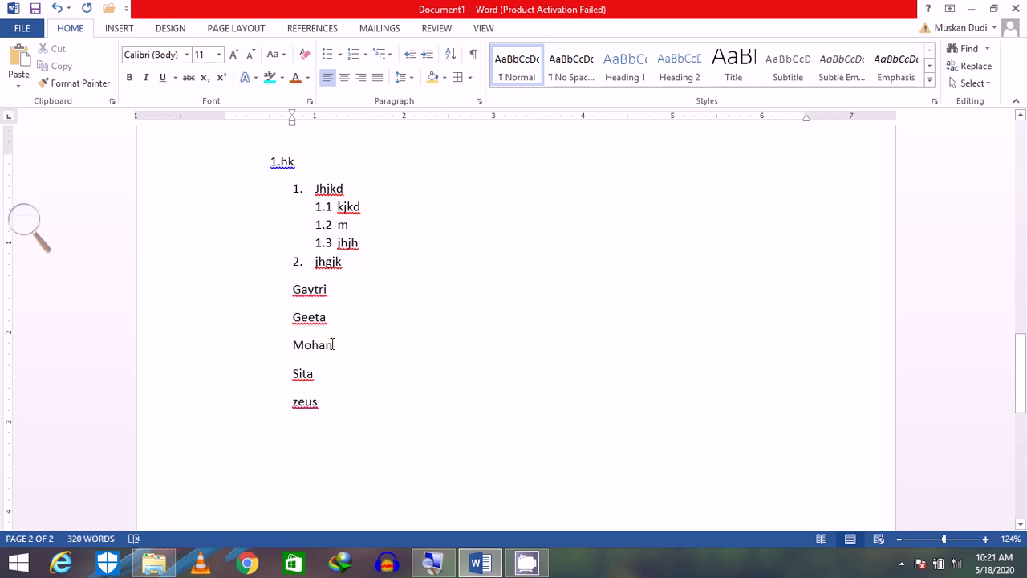
left_click_drag(297, 345, 293, 345)
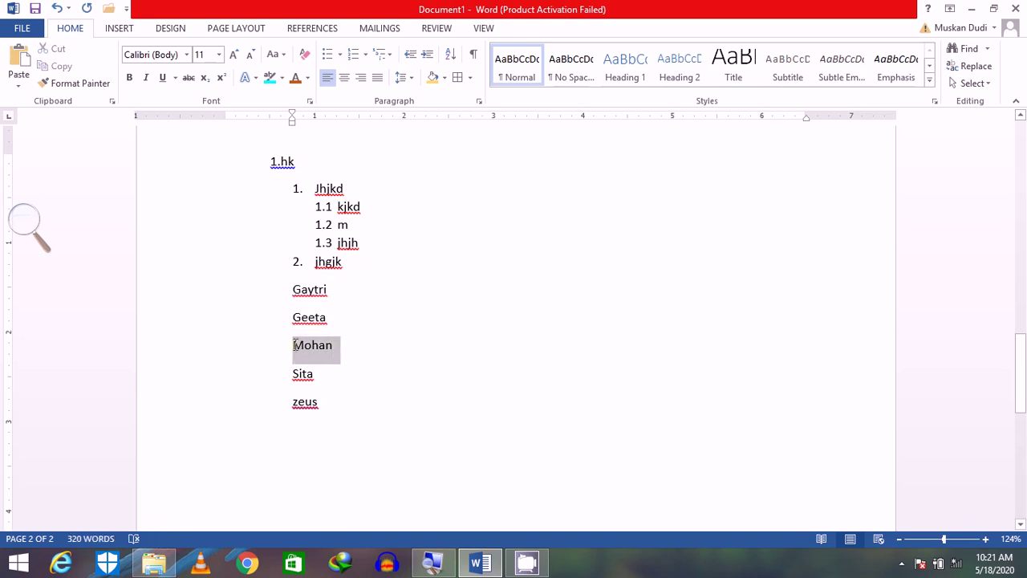
left_click(363, 353)
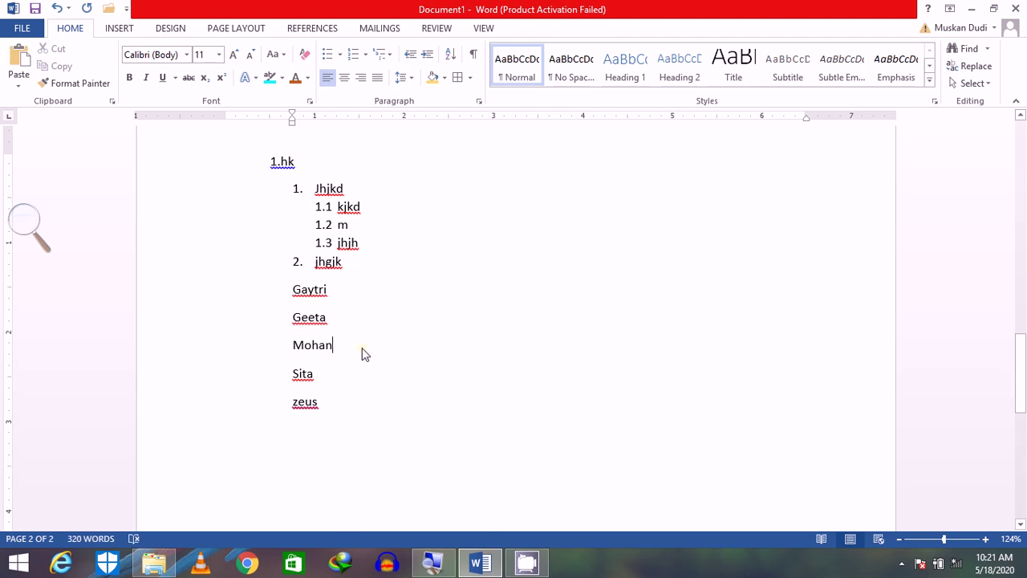
Select all the document's text, review the selection from the first paragraph, and clear the selection
left_click(975, 83)
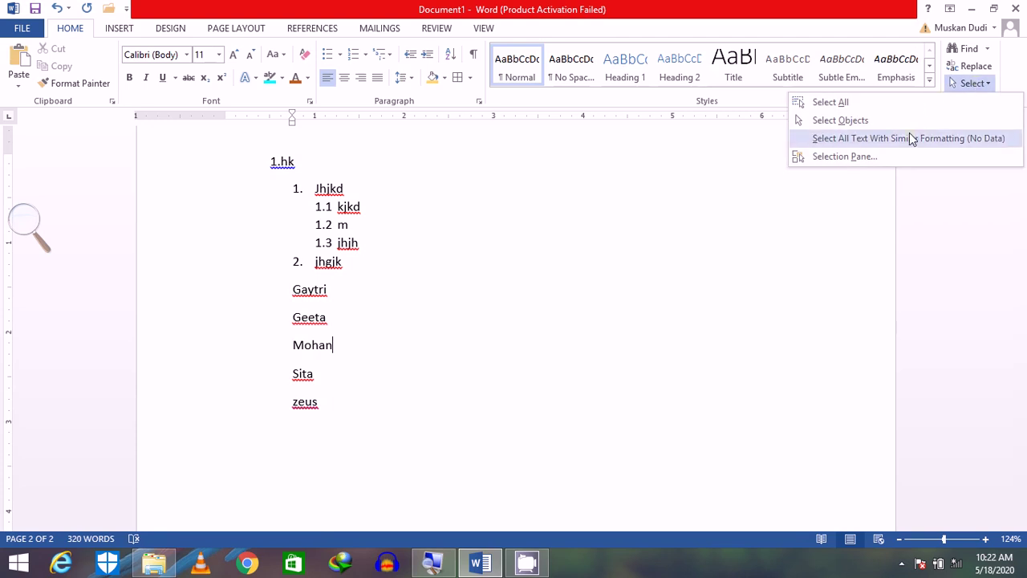
left_click(858, 108)
left_click_drag(1021, 352, 992, 84)
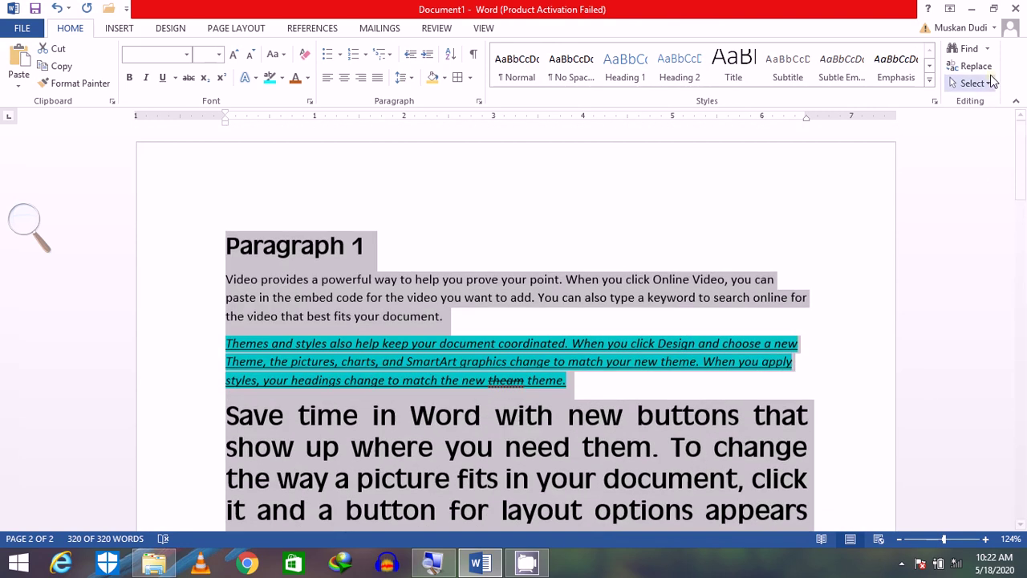
left_click(816, 257)
left_click_drag(1023, 167, 1023, 192)
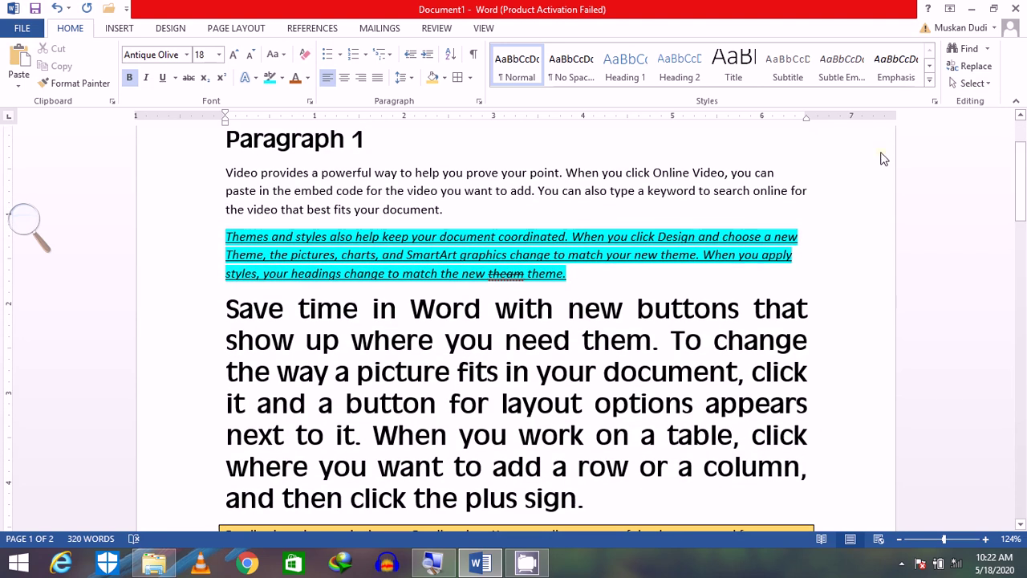